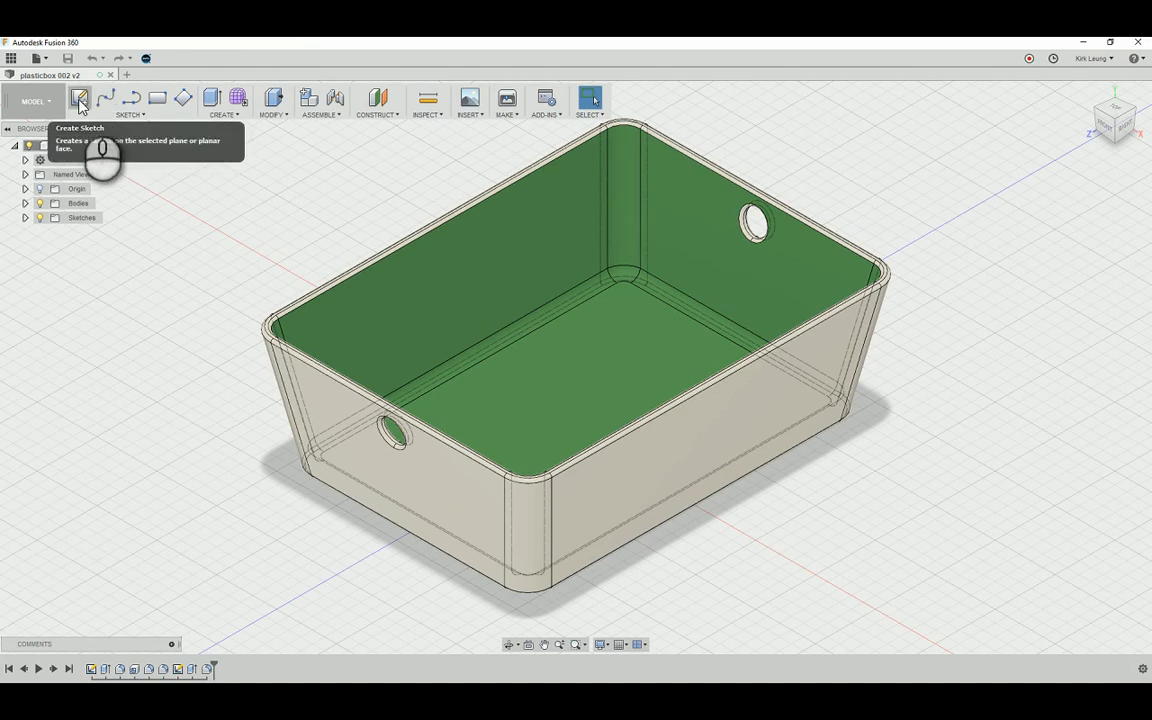
Start a sketch on the vertical front plane through the centre of the plastic box
{"action": "left_click", "coordinate": [80, 100]}
{"action": "left_click", "coordinate": [608, 425]}
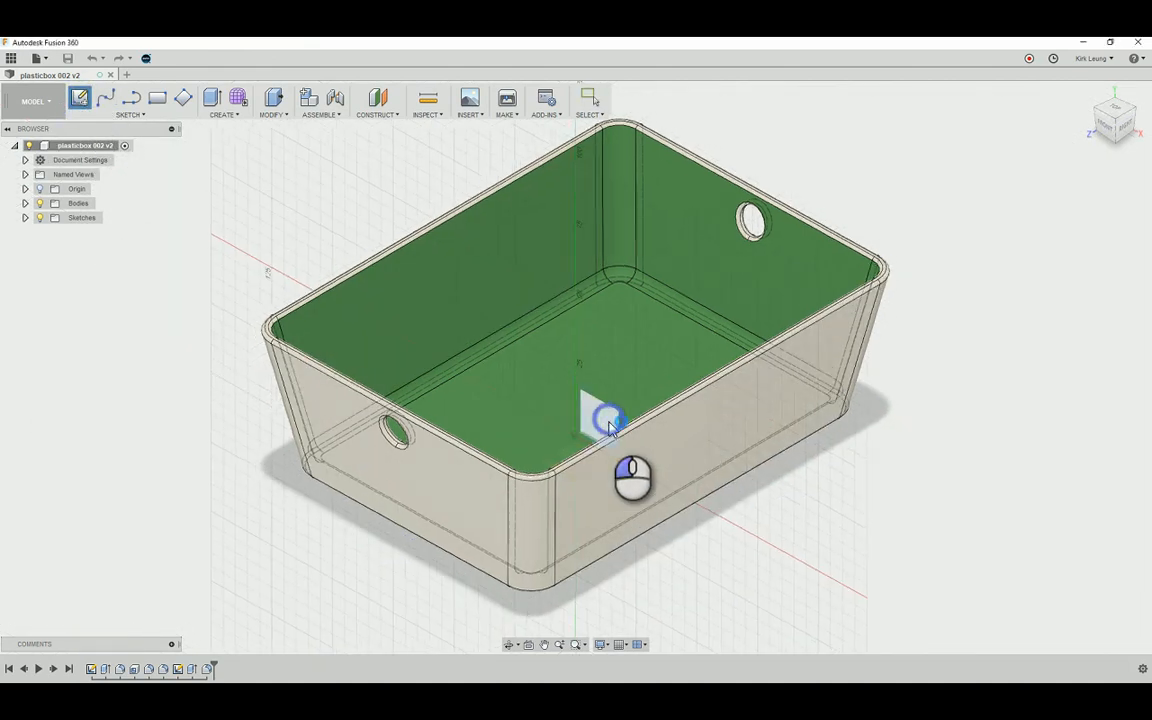
{"action": "scroll", "coordinate": [590, 310], "scroll_direction": "up", "scroll_amount": 3}
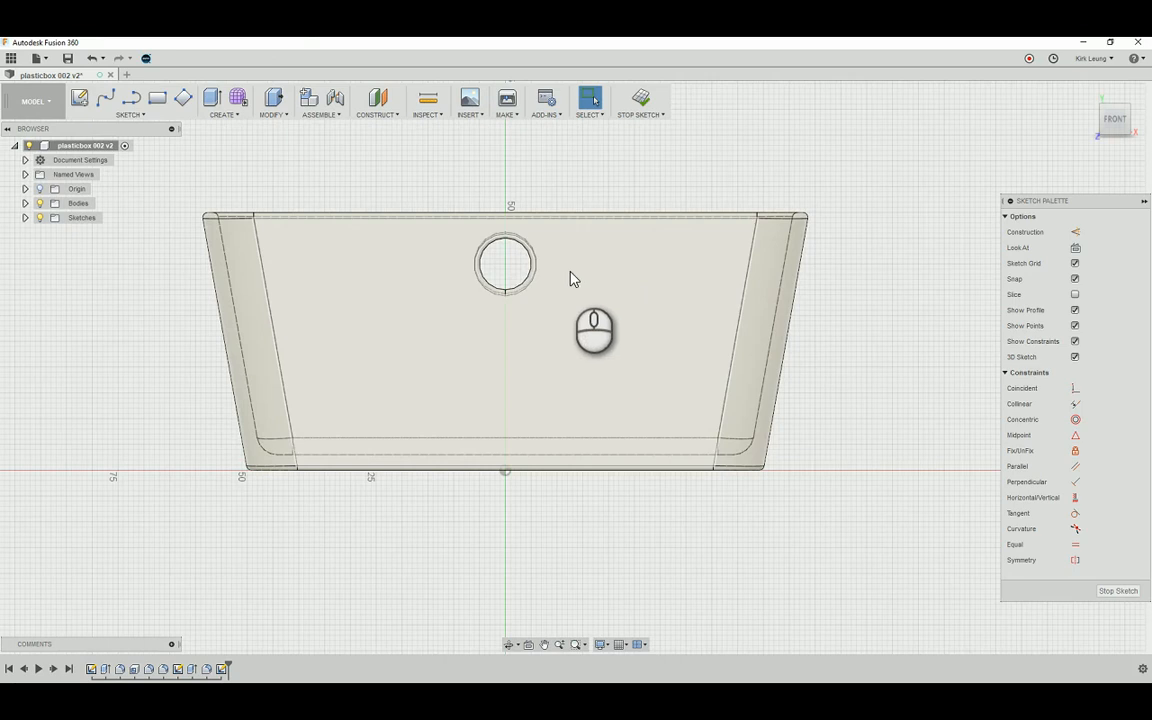
{"action": "mouse_move", "coordinate": [571, 278]}
{"action": "middle_mouse_down"}
{"action": "mouse_move", "coordinate": [571, 347]}
{"action": "mouse_move", "coordinate": [545, 404]}
{"action": "mouse_move", "coordinate": [571, 428]}
{"action": "middle_mouse_up"}
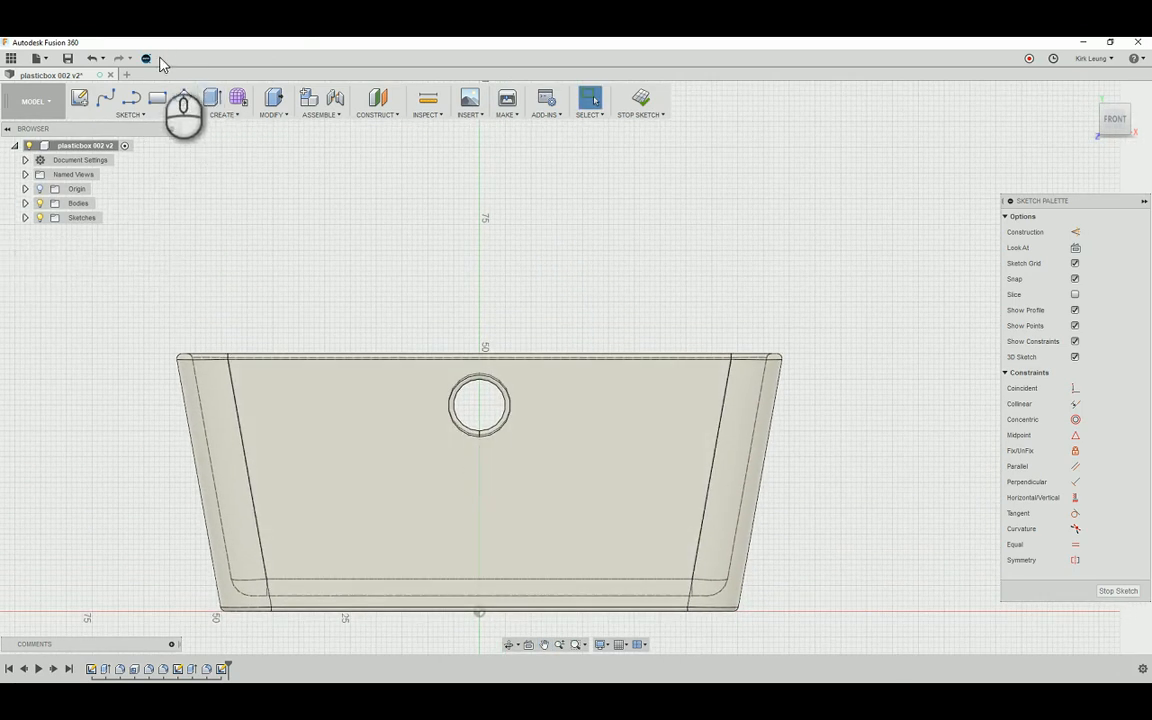
Sketch a vertical centre line about 52 mm long from the box's inner floor to above its rim
{"action": "left_click", "coordinate": [128, 105]}
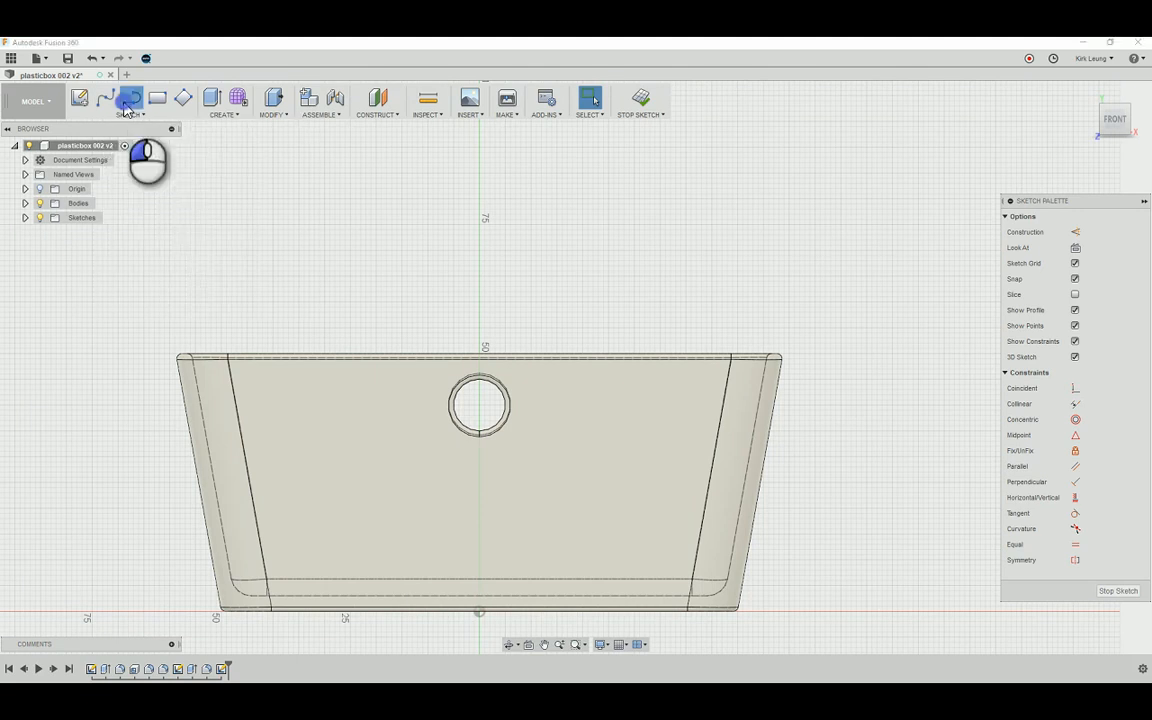
{"action": "left_click", "coordinate": [480, 600]}
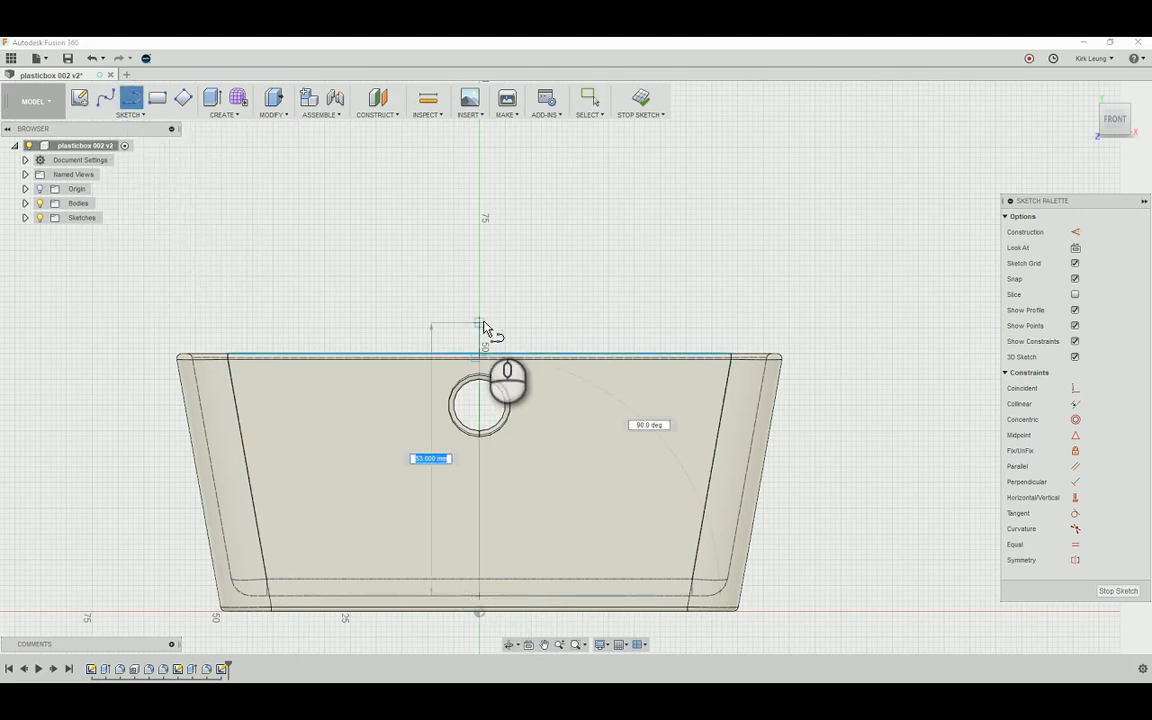
{"action": "scroll", "coordinate": [480, 319], "scroll_direction": "up", "scroll_amount": 1}
{"action": "scroll", "coordinate": [482, 323], "scroll_direction": "down", "scroll_amount": 2}
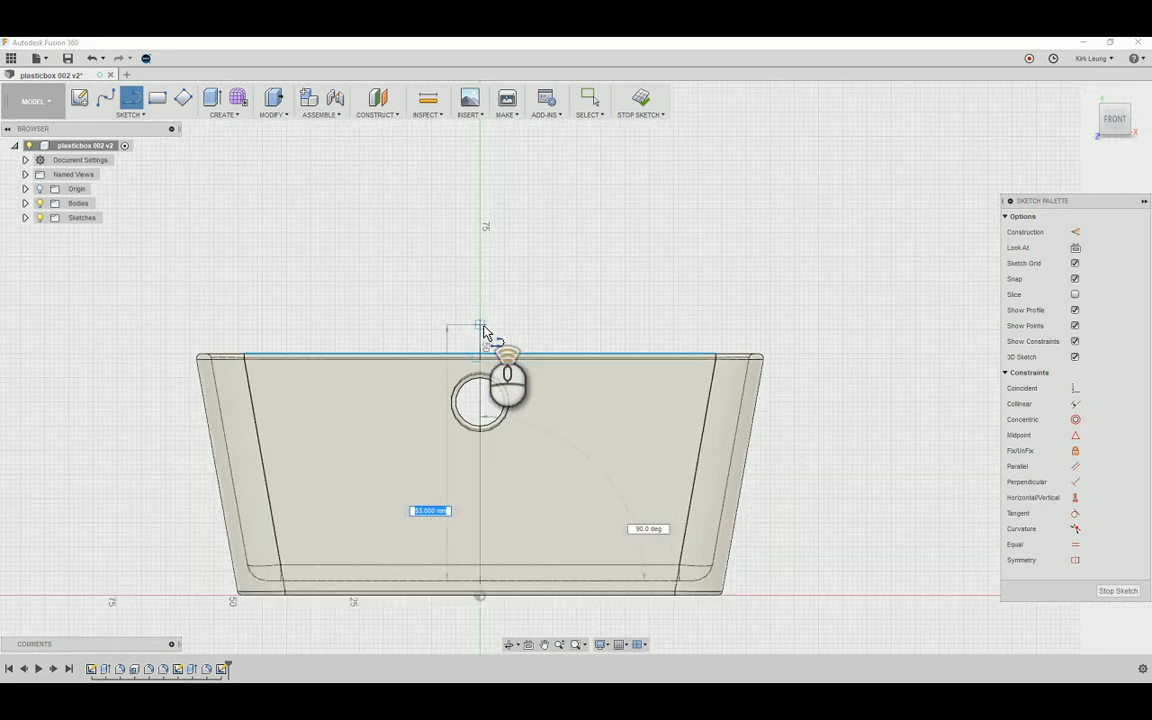
{"action": "middle_click_drag", "start_coordinate": [487, 332], "coordinate": [488, 316]}
{"action": "scroll", "coordinate": [468, 329], "scroll_direction": "up", "scroll_amount": 4}
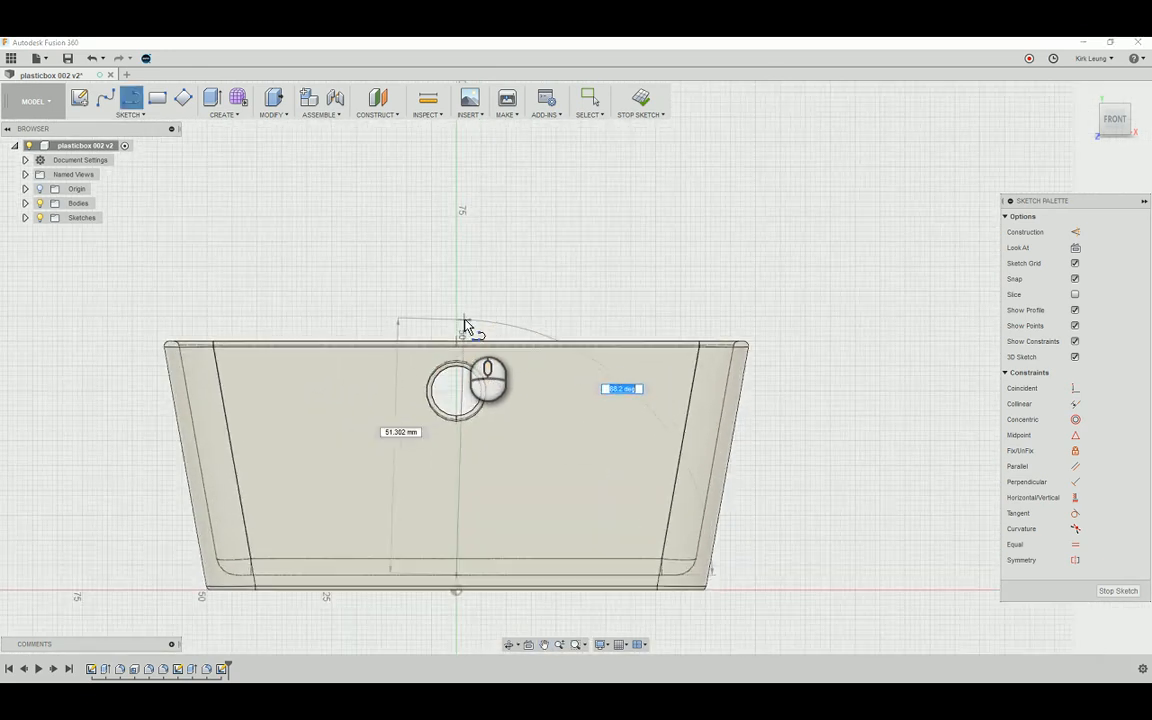
{"action": "scroll", "coordinate": [457, 338], "scroll_direction": "down", "scroll_amount": 1}
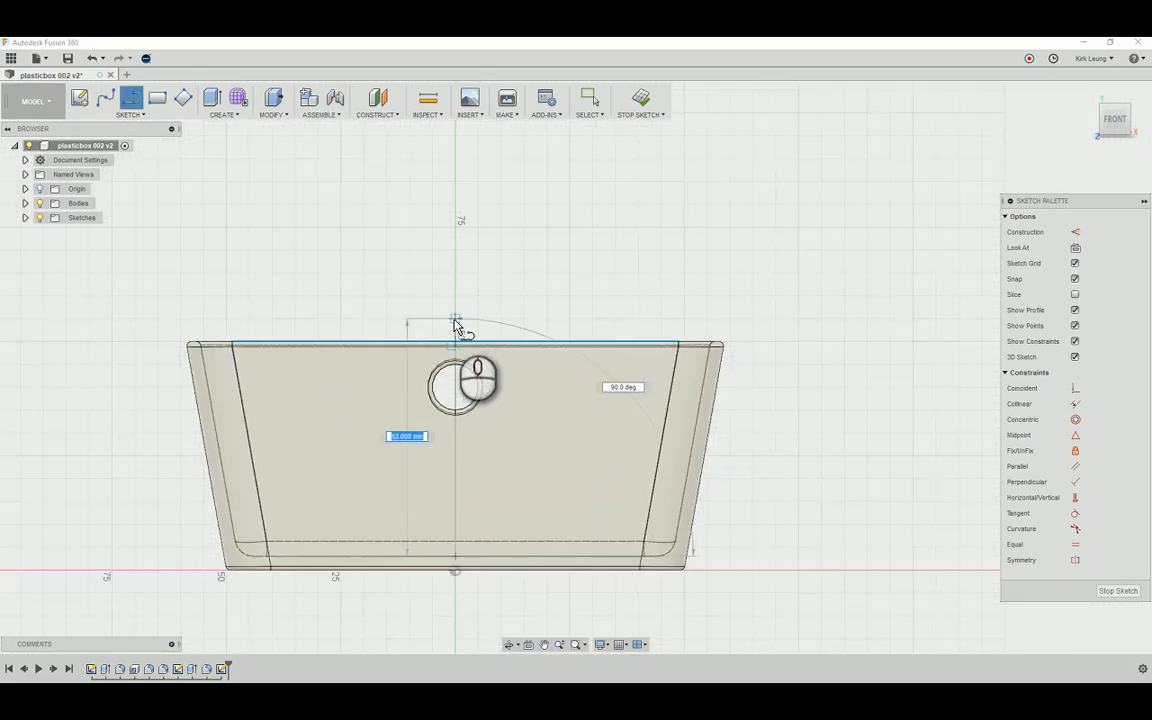
{"action": "left_click", "coordinate": [455, 321]}
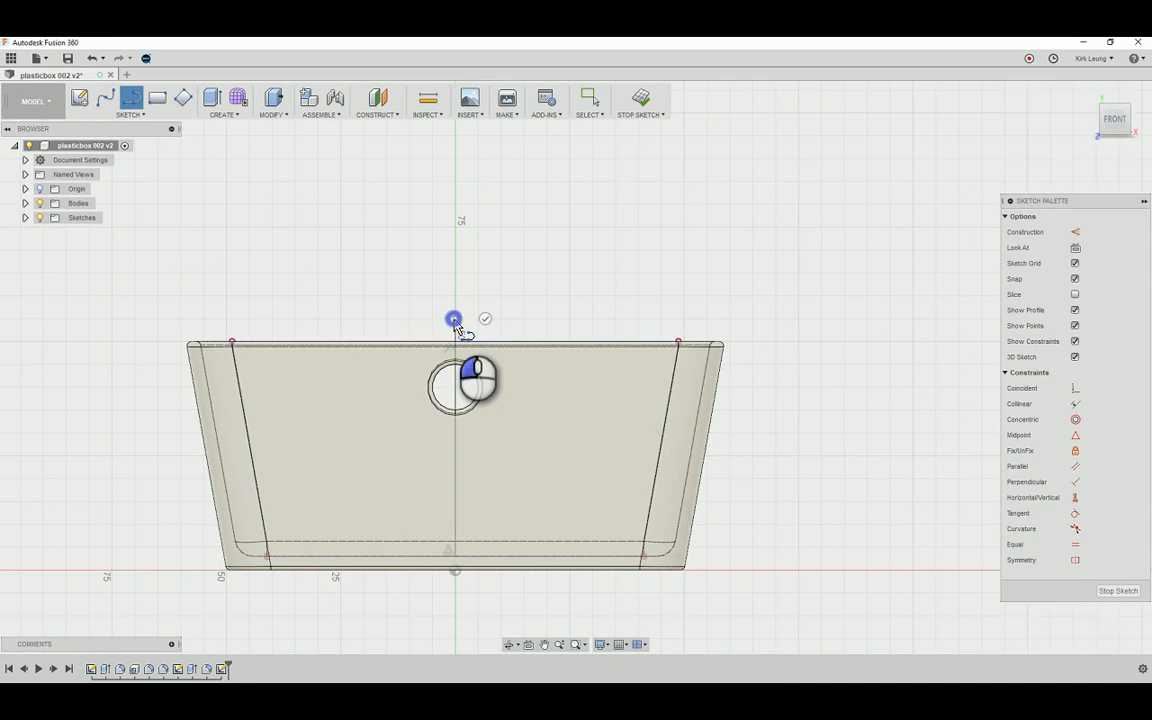
Sketch two equal horizontal lines on the same side of the centre line, one from its upper end and one from its lower end
{"action": "left_click", "coordinate": [571, 321]}
{"action": "left_click", "coordinate": [569, 342]}
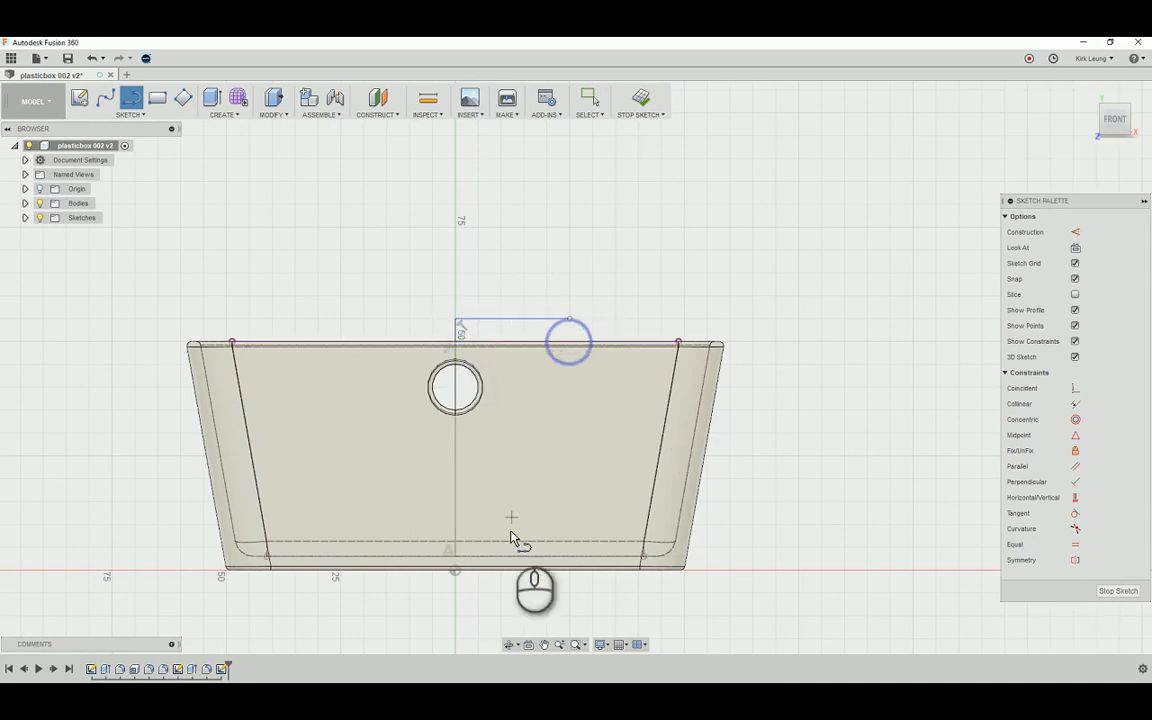
{"action": "left_click", "coordinate": [453, 557]}
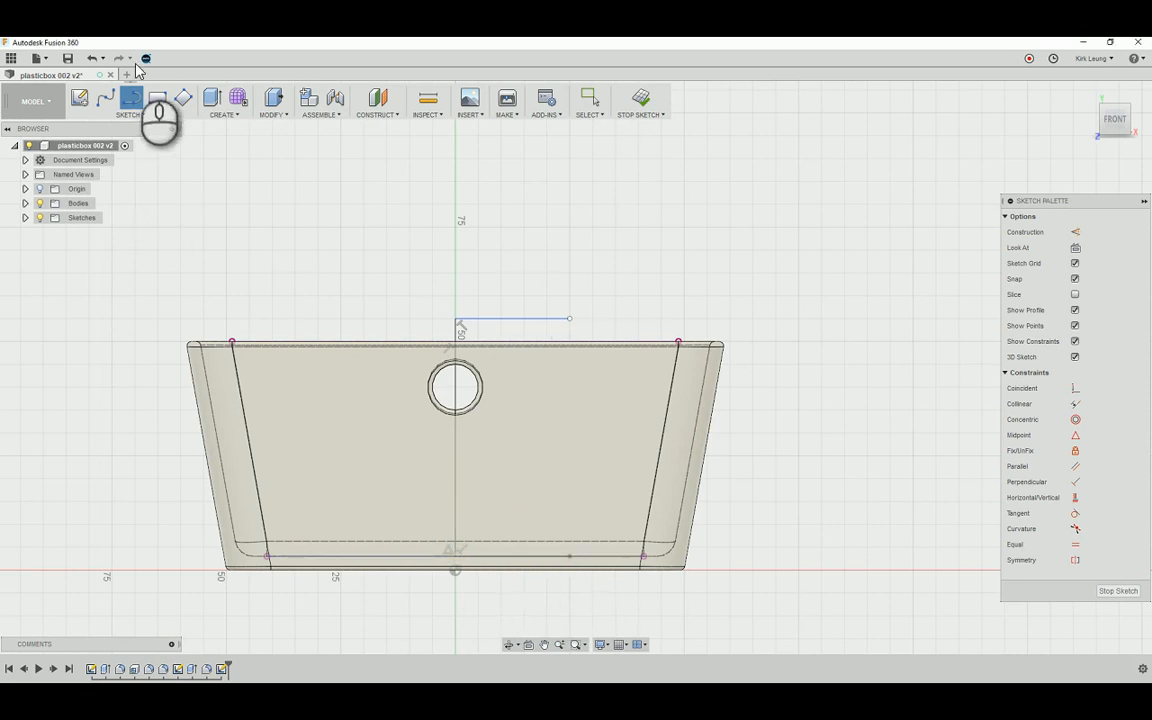
Join the free ends of the two horizontal lines with a fit-point spline that bulges outward at mid-height
{"action": "left_click", "coordinate": [109, 99]}
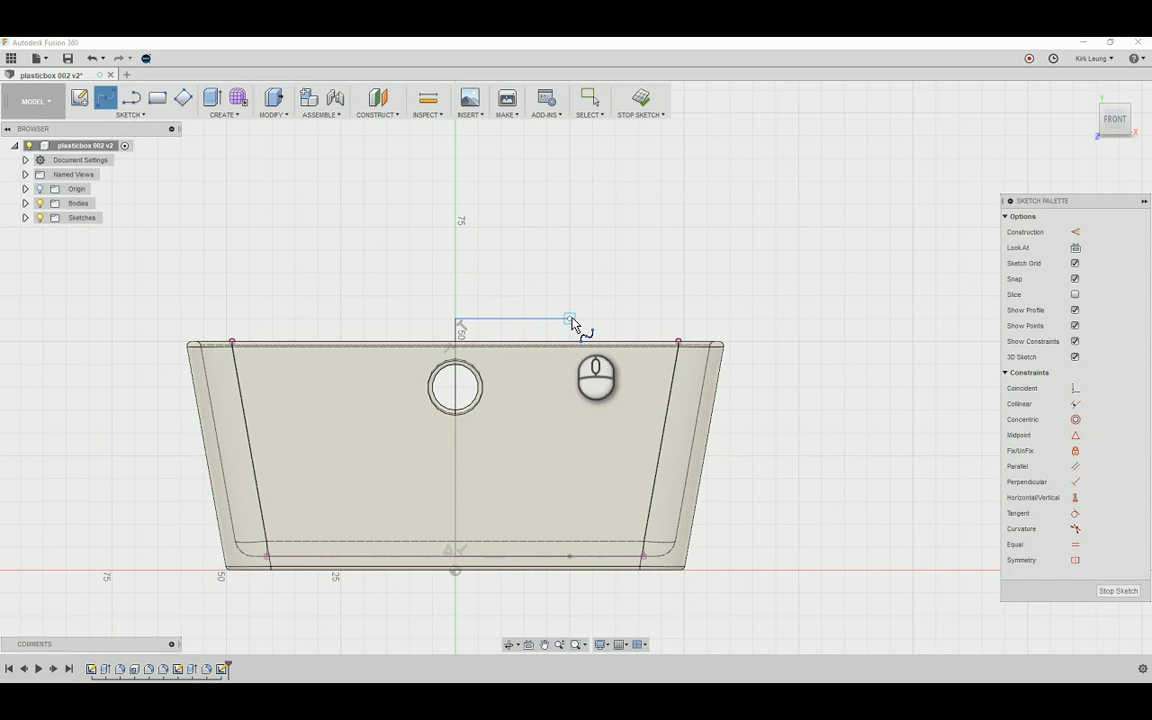
{"action": "left_click", "coordinate": [586, 416]}
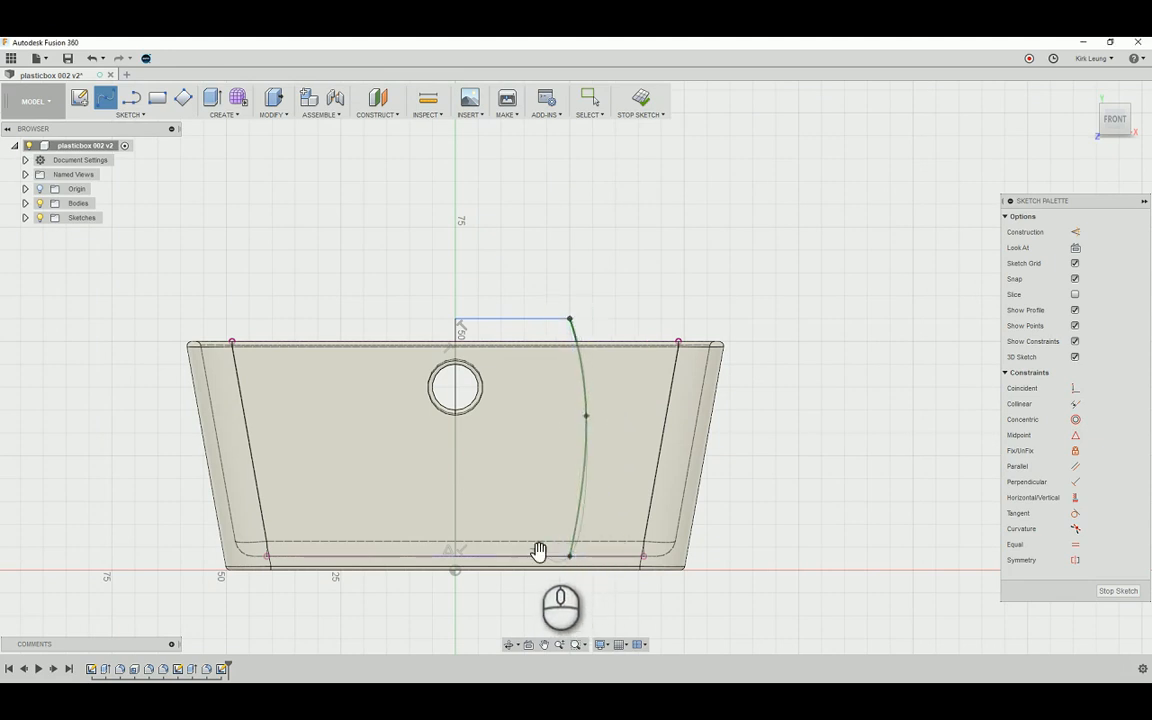
{"action": "left_click", "coordinate": [539, 549]}
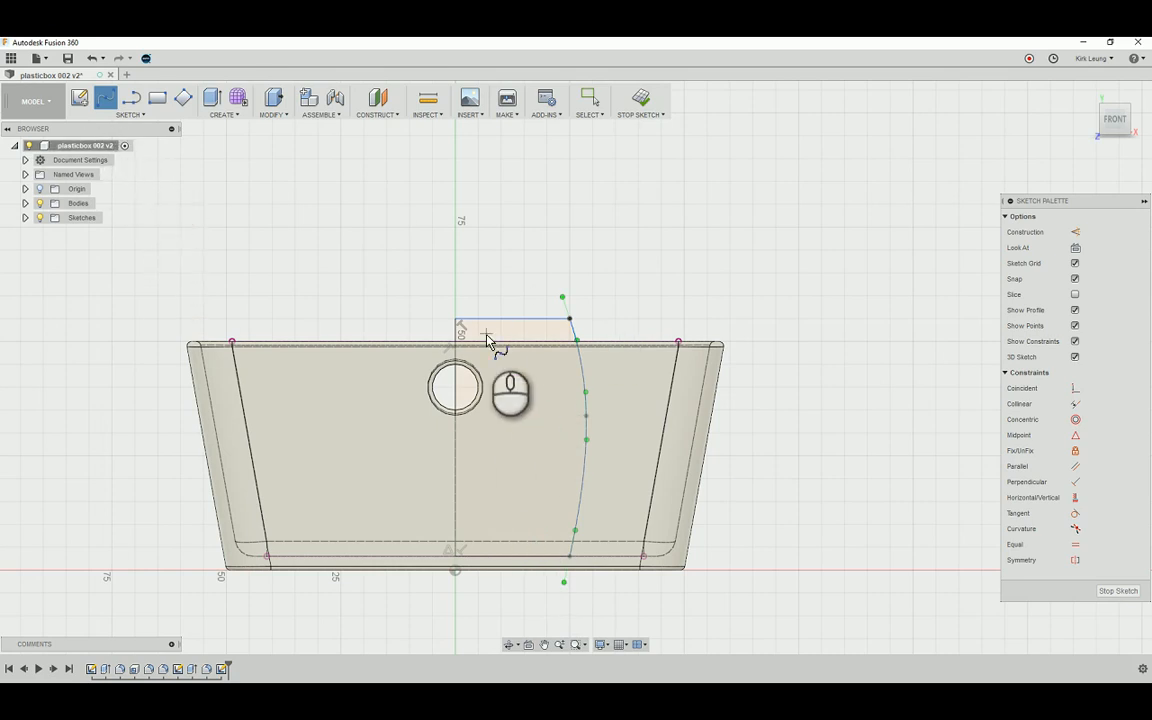
{"action": "key", "text": "Escape"}
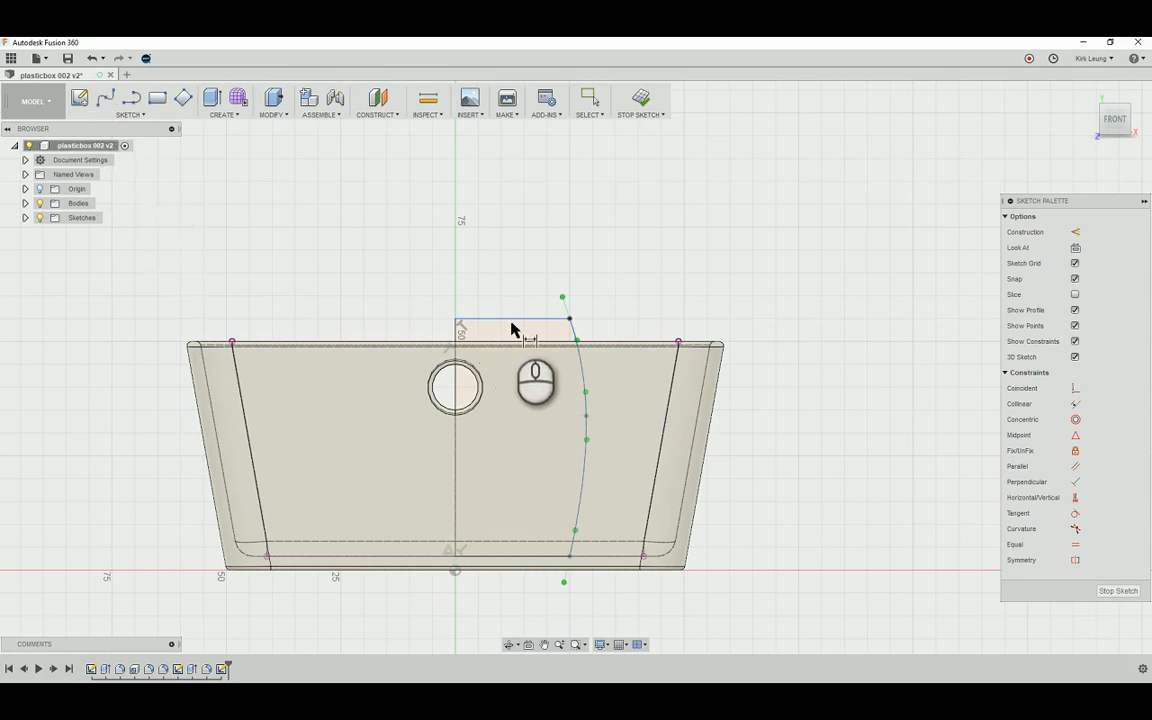
Dimension the distance between the upper and lower horizontal lines and set it to 50 mm
{"action": "left_click", "coordinate": [510, 557]}
{"action": "left_click", "coordinate": [398, 464]}
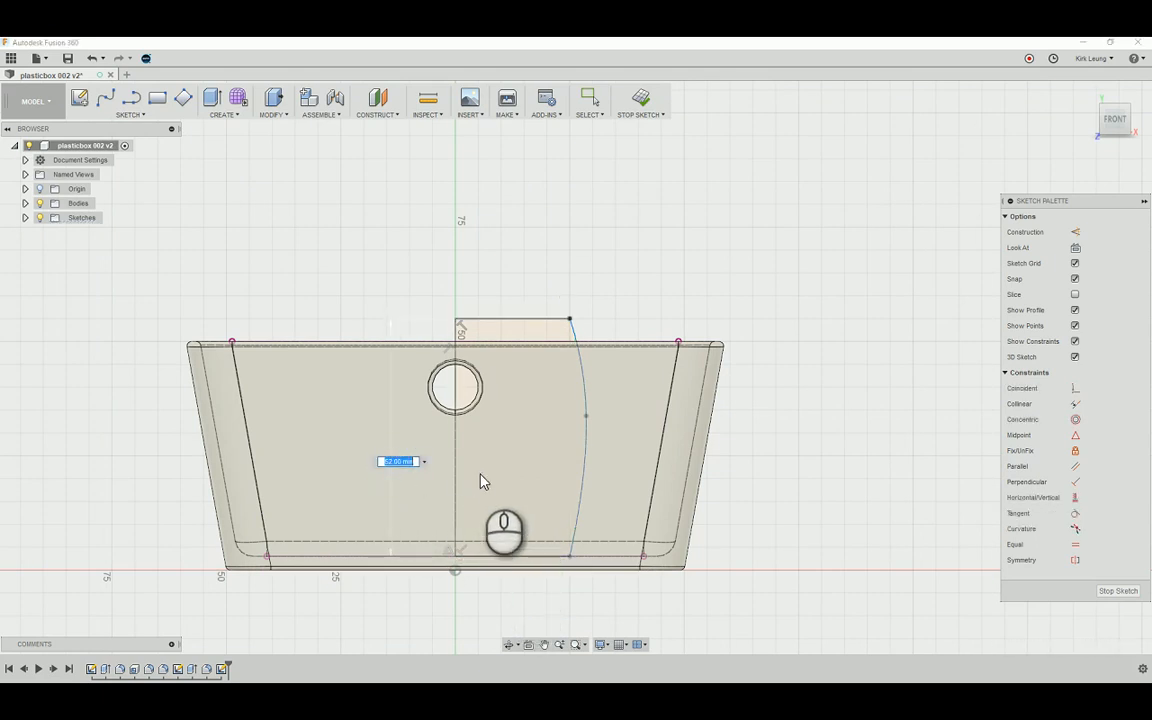
{"action": "type", "text": "50"}
{"action": "key", "text": "Return"}
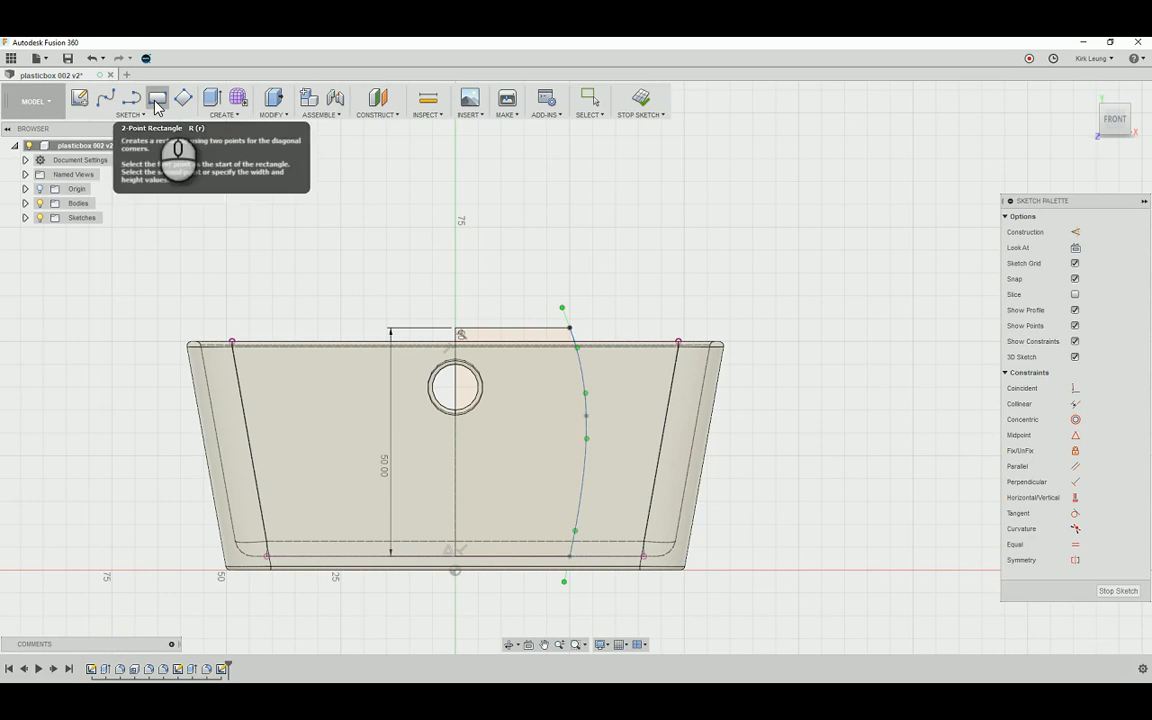
Sketch a rectangle standing on the profile's upper line and a thin one on its bottom line, both starting at the centre line
{"action": "left_click", "coordinate": [156, 104]}
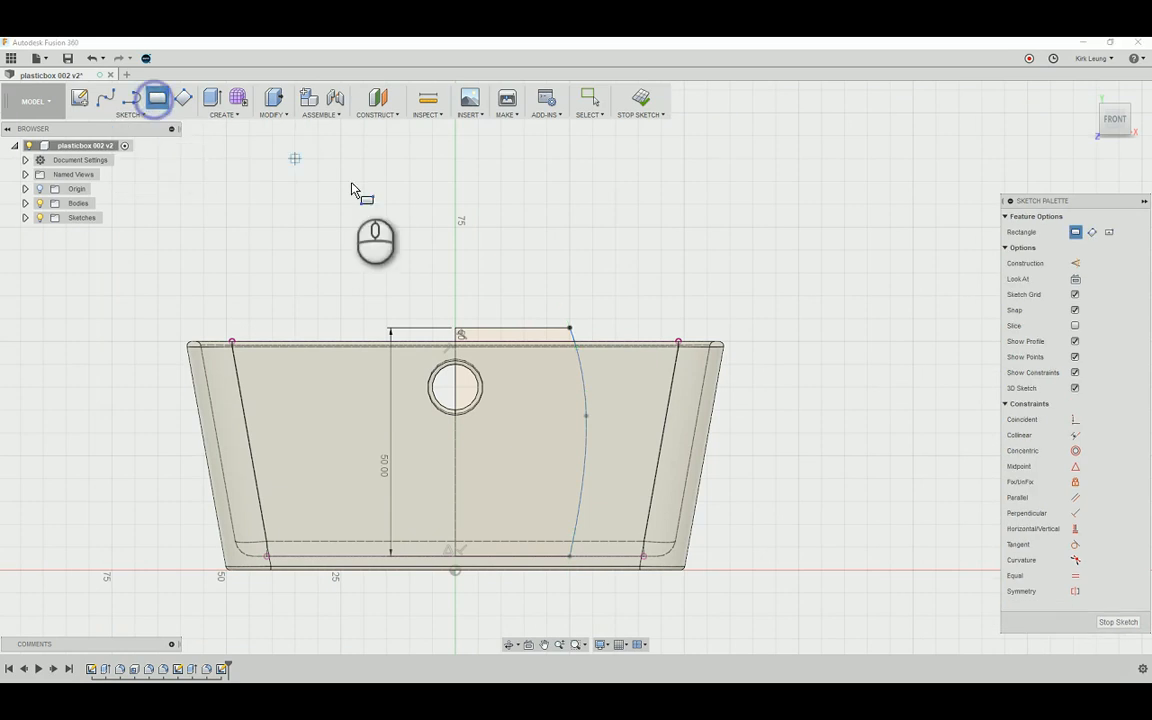
{"action": "left_click", "coordinate": [455, 322]}
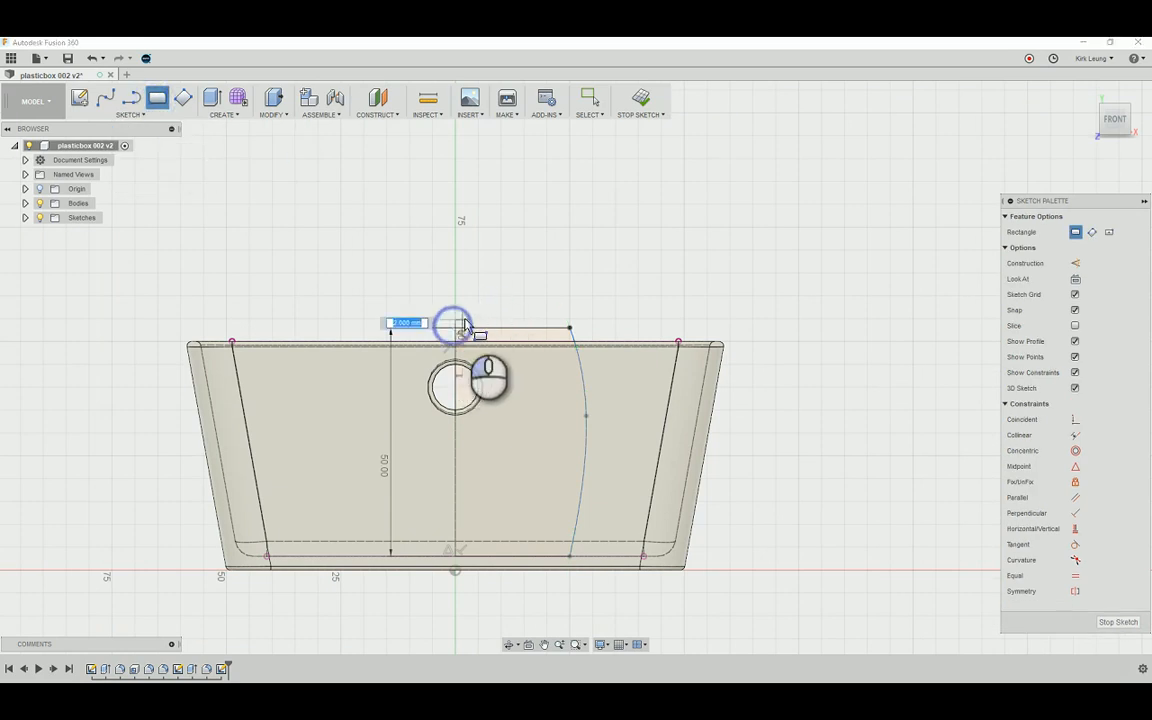
{"action": "left_click", "coordinate": [546, 298]}
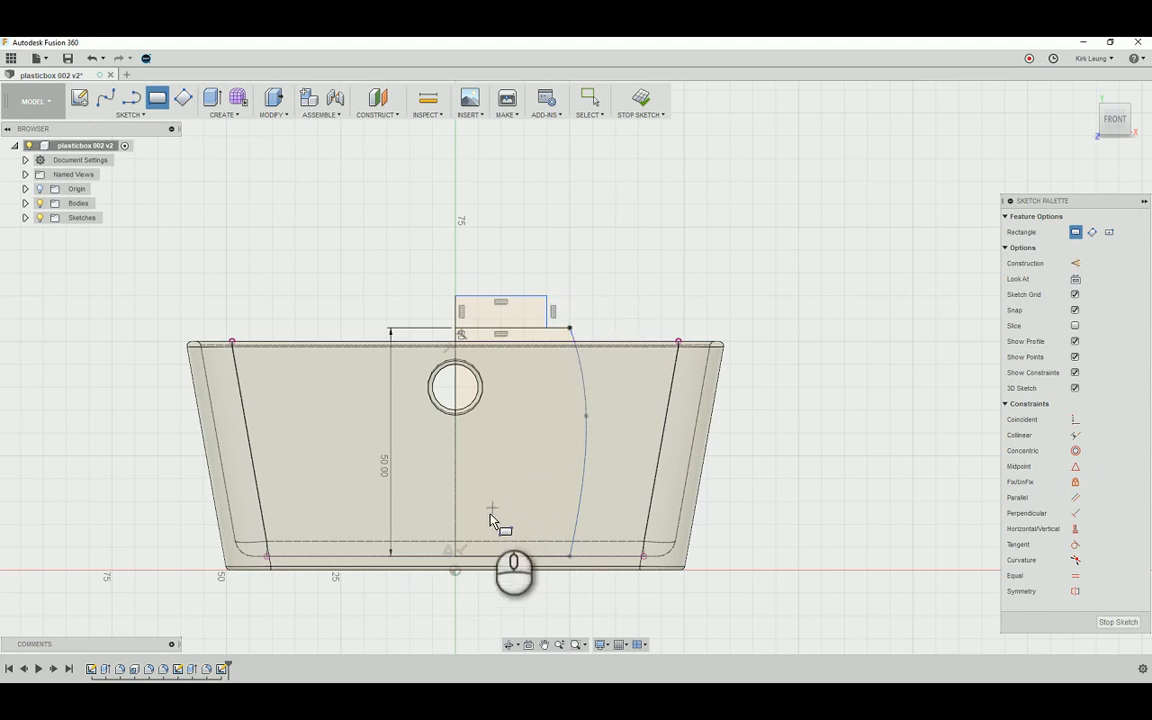
{"action": "left_click", "coordinate": [455, 552]}
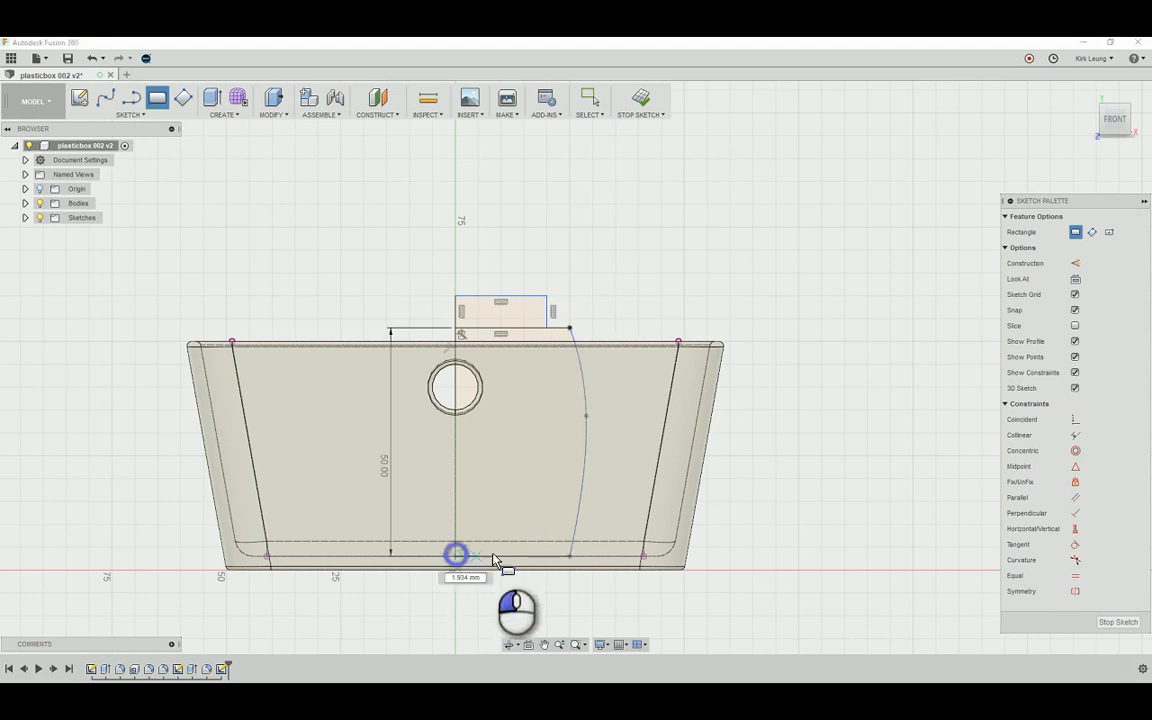
{"action": "left_click", "coordinate": [552, 549]}
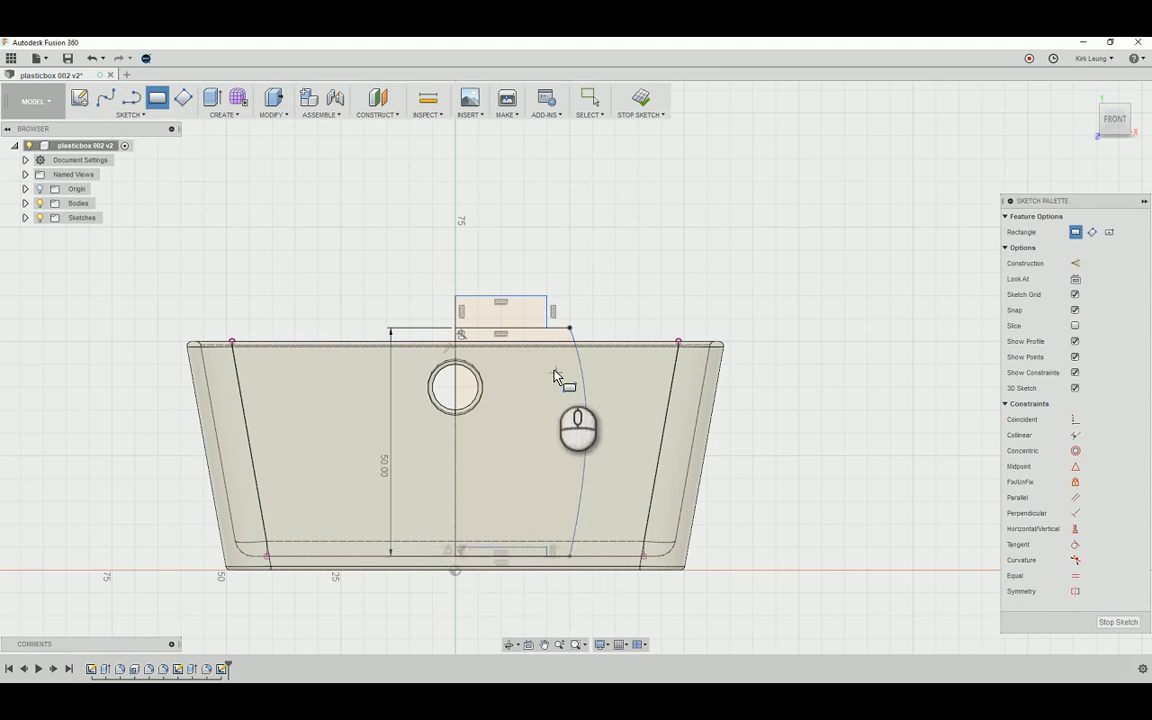
Sketch a larger 24 by 9 mm rectangle from the centre line around the upper rectangle to form the lid outline
{"action": "left_click", "coordinate": [459, 334]}
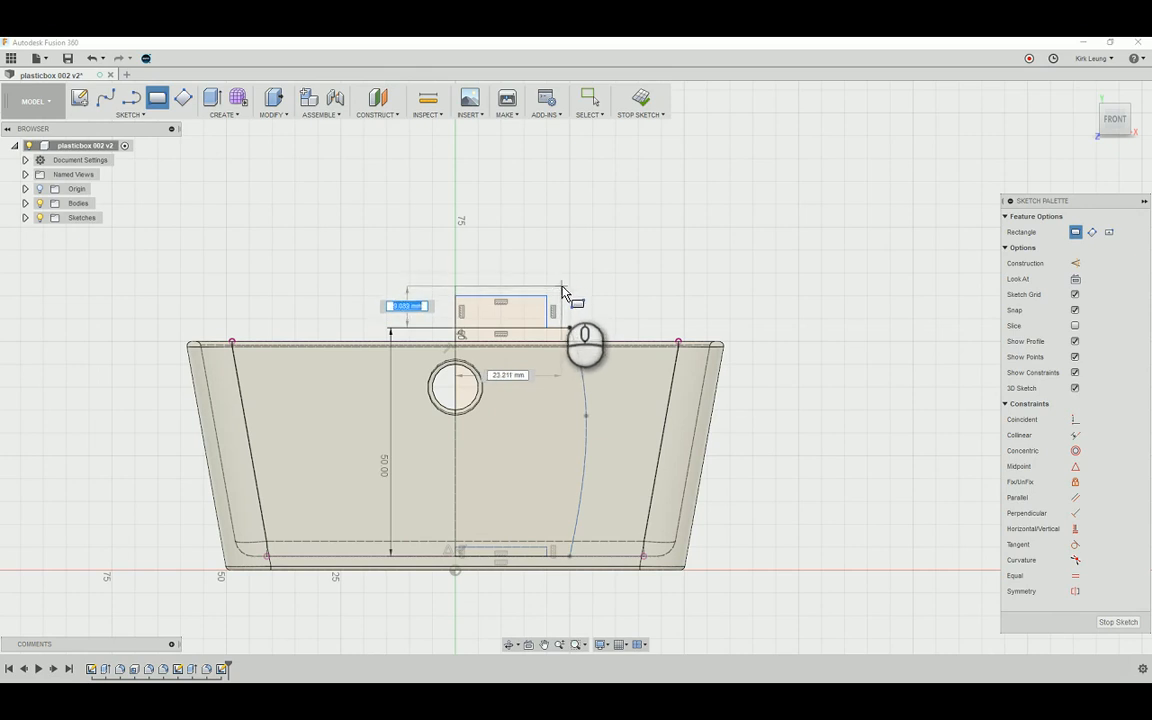
{"action": "scroll", "coordinate": [562, 289], "scroll_direction": "up", "scroll_amount": 2}
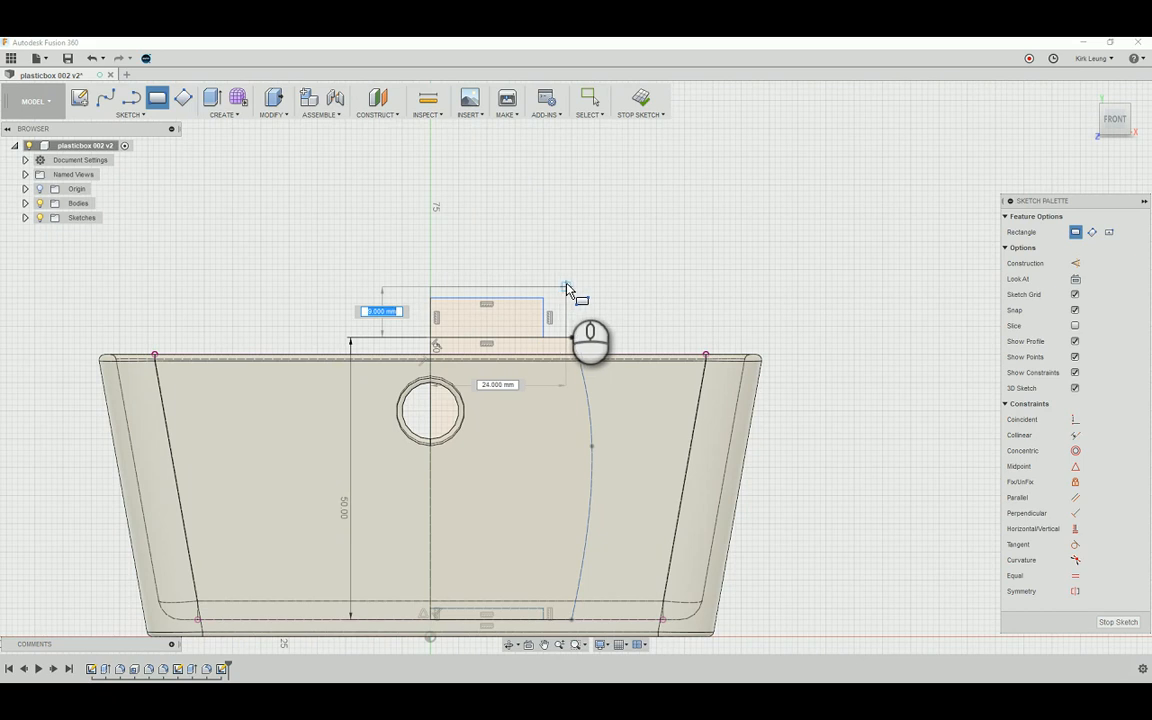
{"action": "left_click", "coordinate": [565, 288]}
Sketch a small upright rectangle on the inner side of the lid outline's outer edge as a groove profile
{"action": "scroll", "coordinate": [566, 314], "scroll_direction": "up", "scroll_amount": 3}
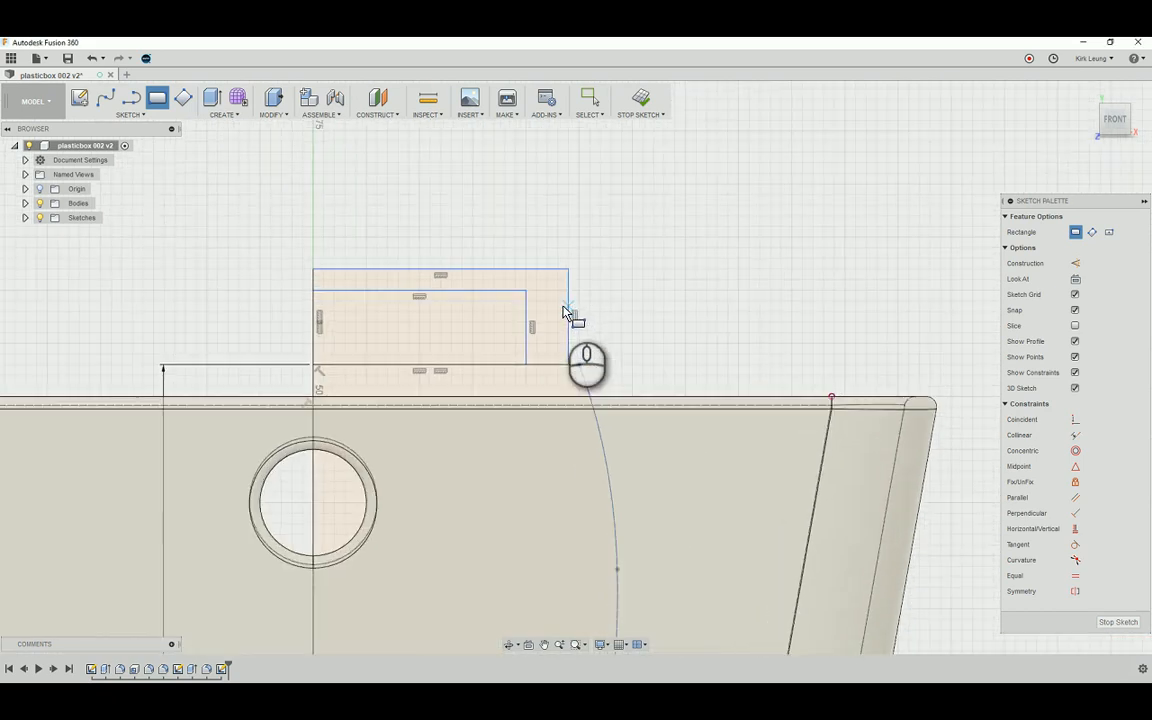
{"action": "left_click", "coordinate": [570, 302]}
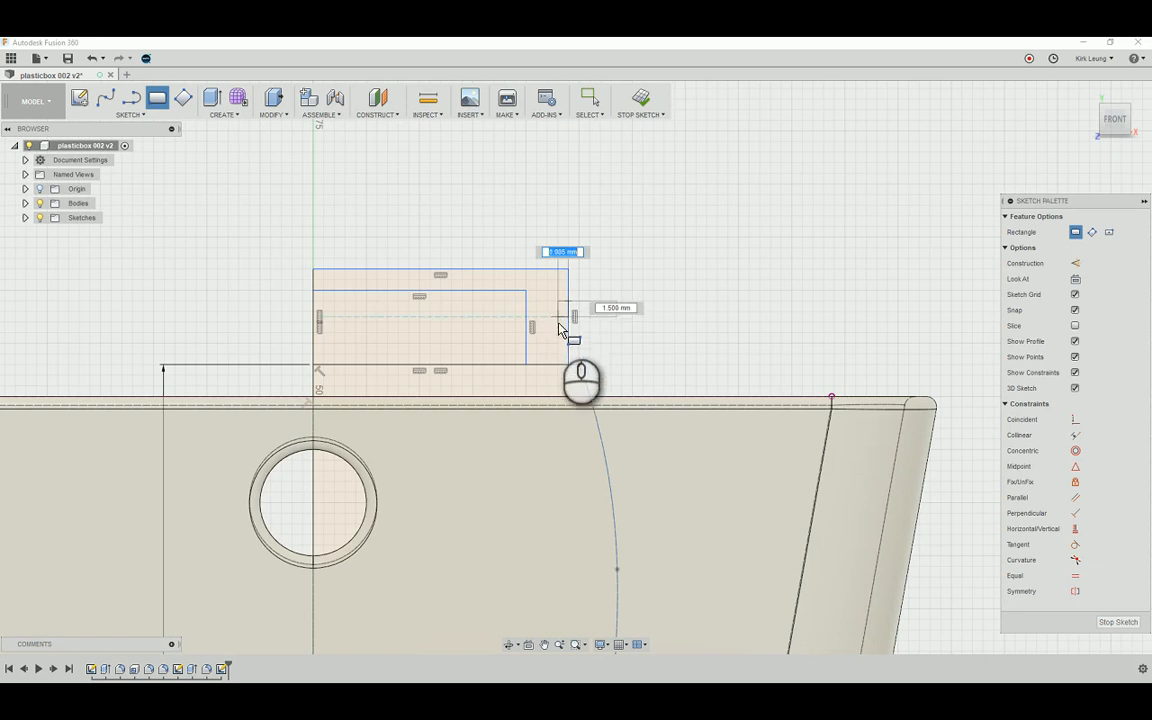
{"action": "left_click", "coordinate": [560, 343]}
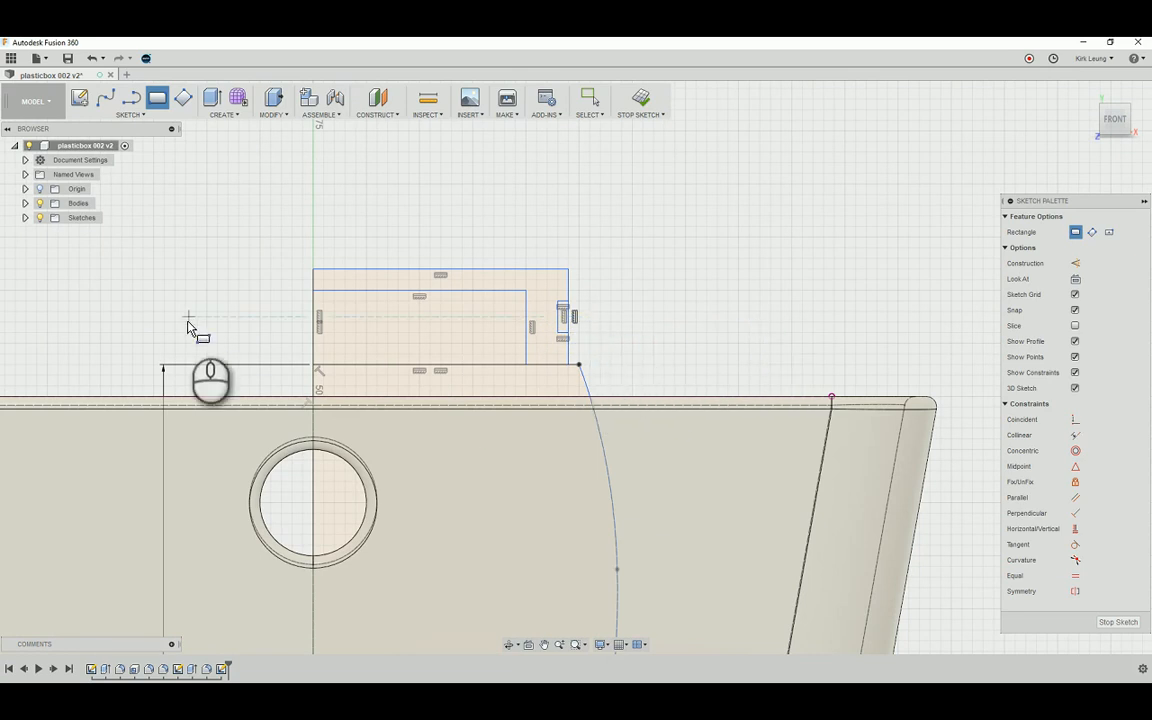
{"action": "key", "text": "Escape"}
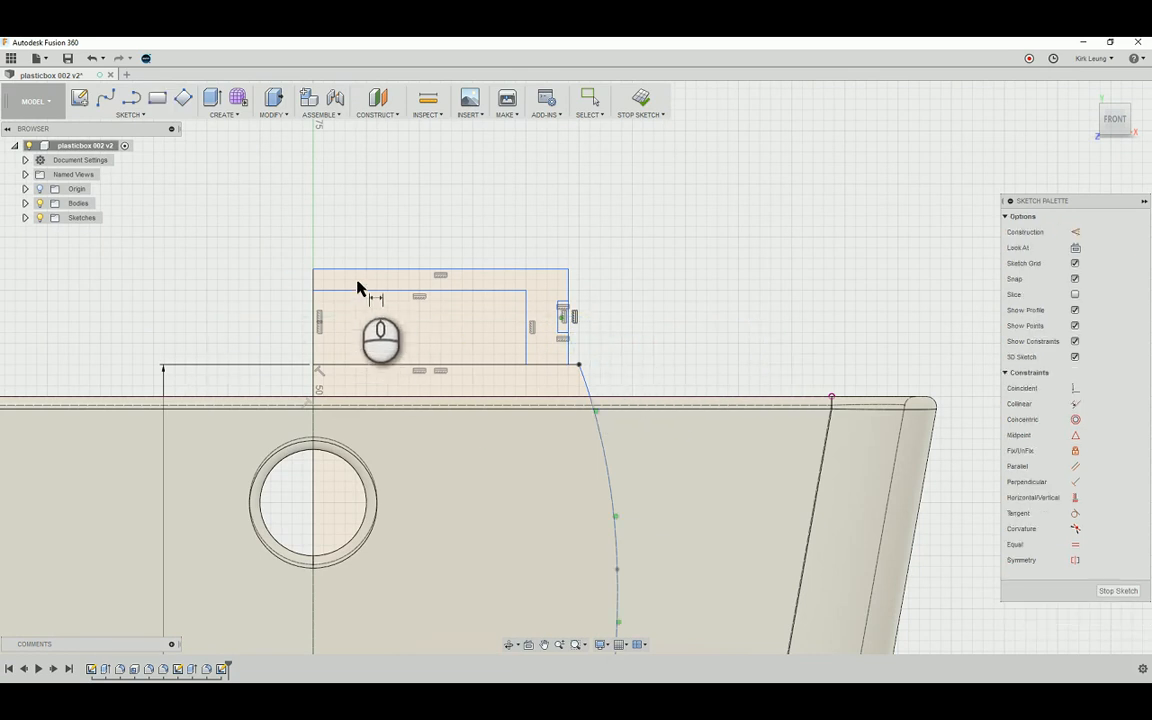
Dimension the height of the lid outline between its top edge and the profile's upper line
{"action": "left_click", "coordinate": [358, 269]}
{"action": "left_click", "coordinate": [360, 366]}
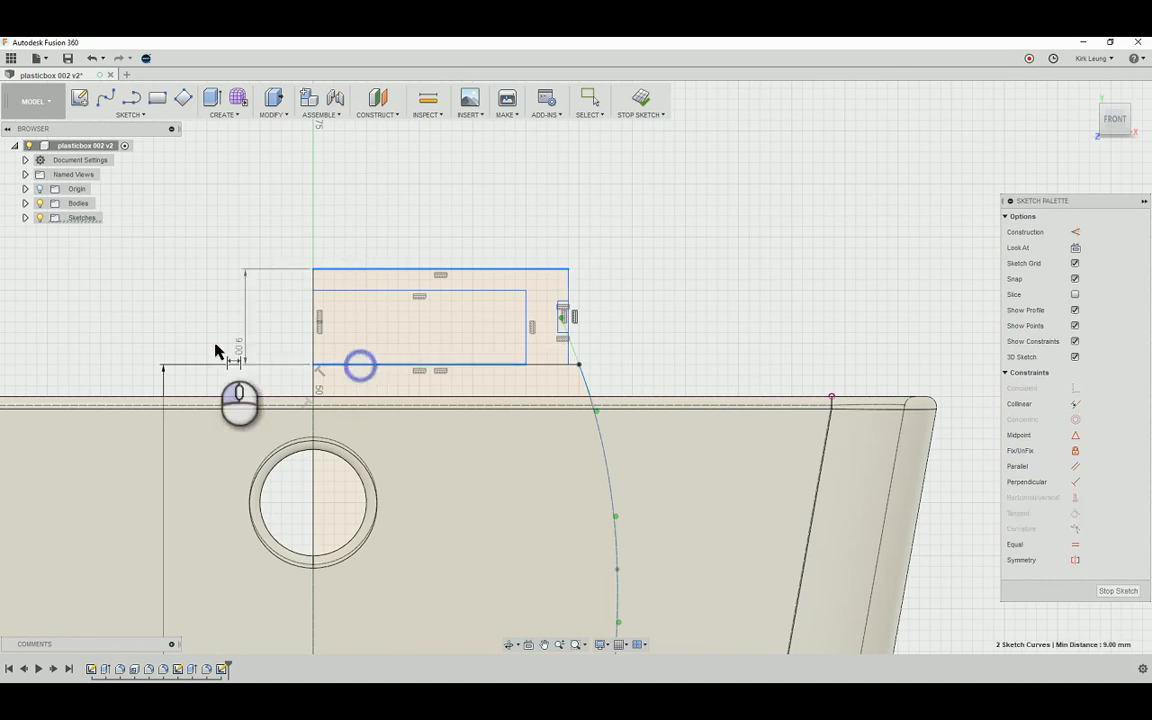
{"action": "left_click", "coordinate": [165, 337]}
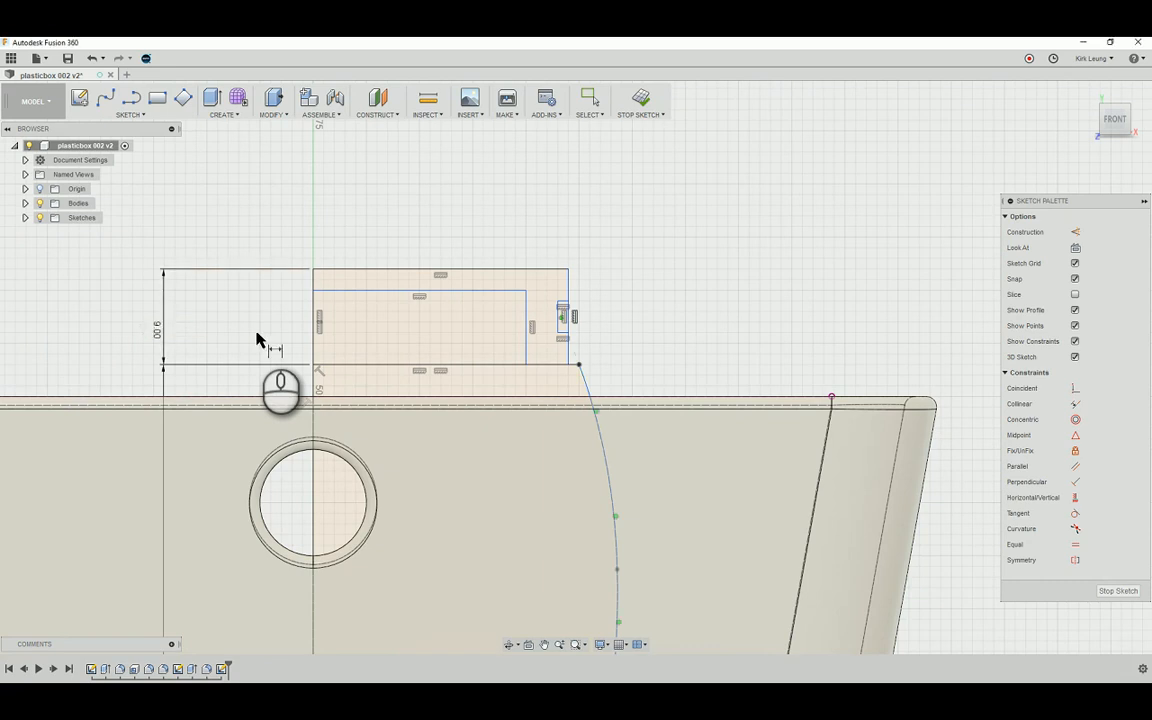
Finish the container profile sketch and return to the solid model
{"action": "scroll", "coordinate": [257, 340], "scroll_direction": "down", "scroll_amount": 2}
{"action": "scroll", "coordinate": [283, 378], "scroll_direction": "up", "scroll_amount": 3}
{"action": "scroll", "coordinate": [360, 463], "scroll_direction": "down", "scroll_amount": 4}
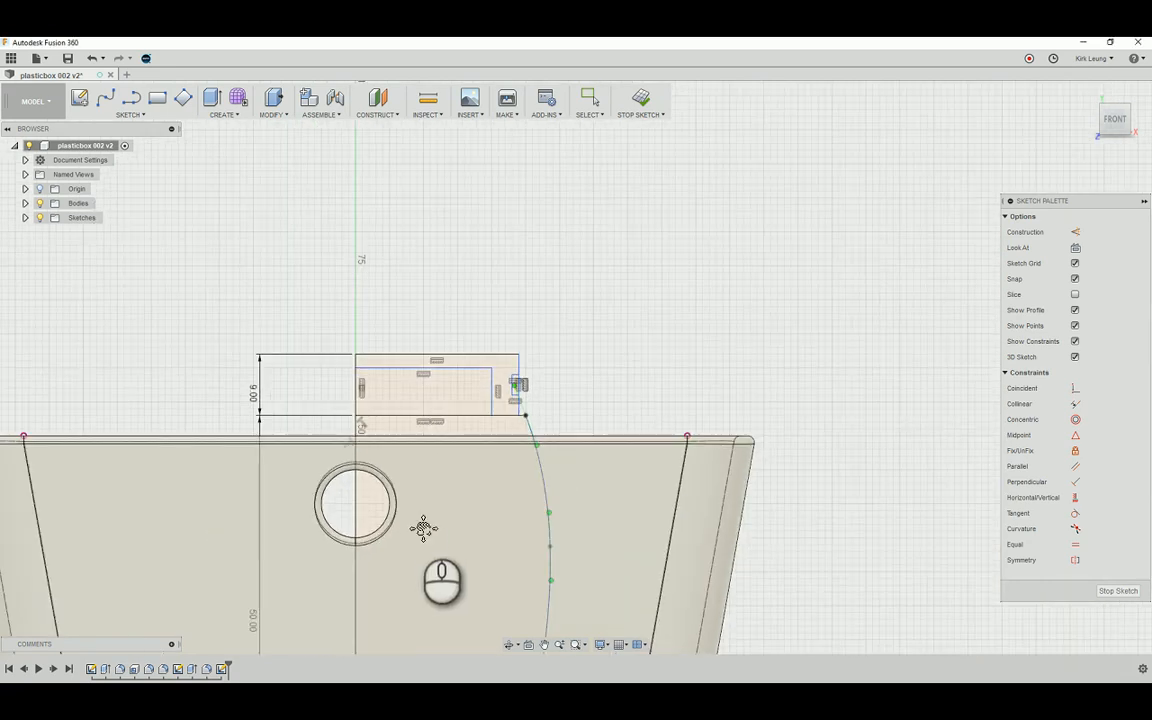
{"action": "middle_click_drag", "start_coordinate": [423, 528], "coordinate": [474, 408]}
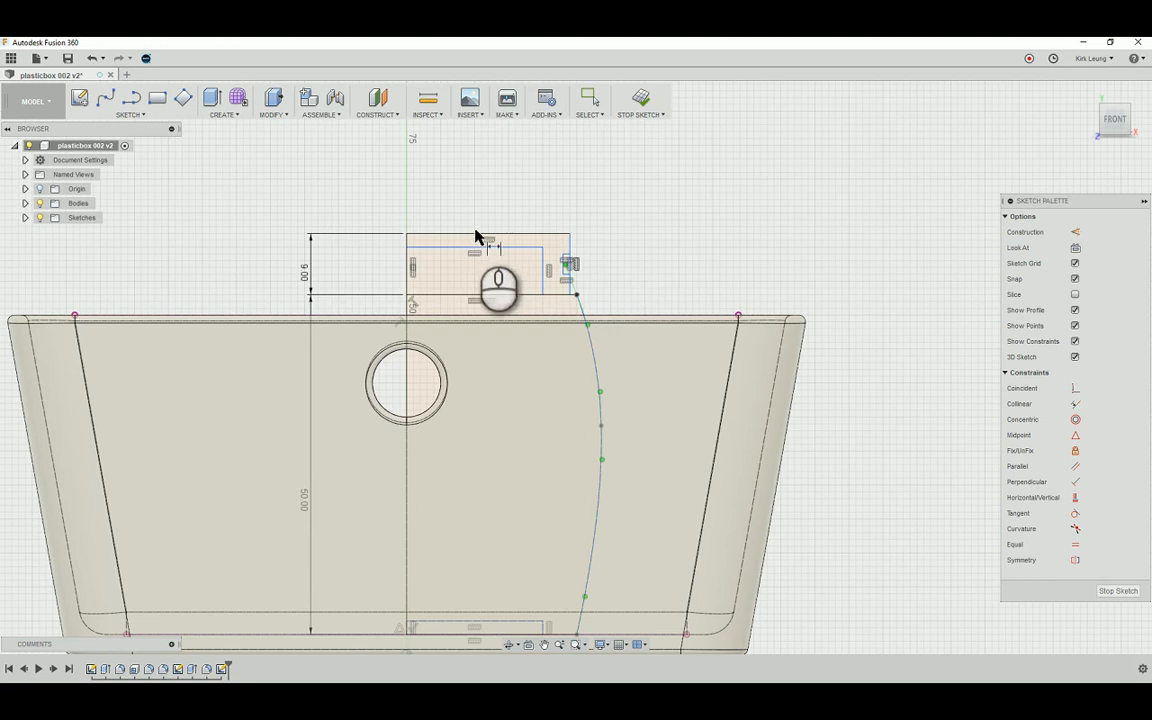
{"action": "scroll", "coordinate": [437, 214], "scroll_direction": "up", "scroll_amount": 5}
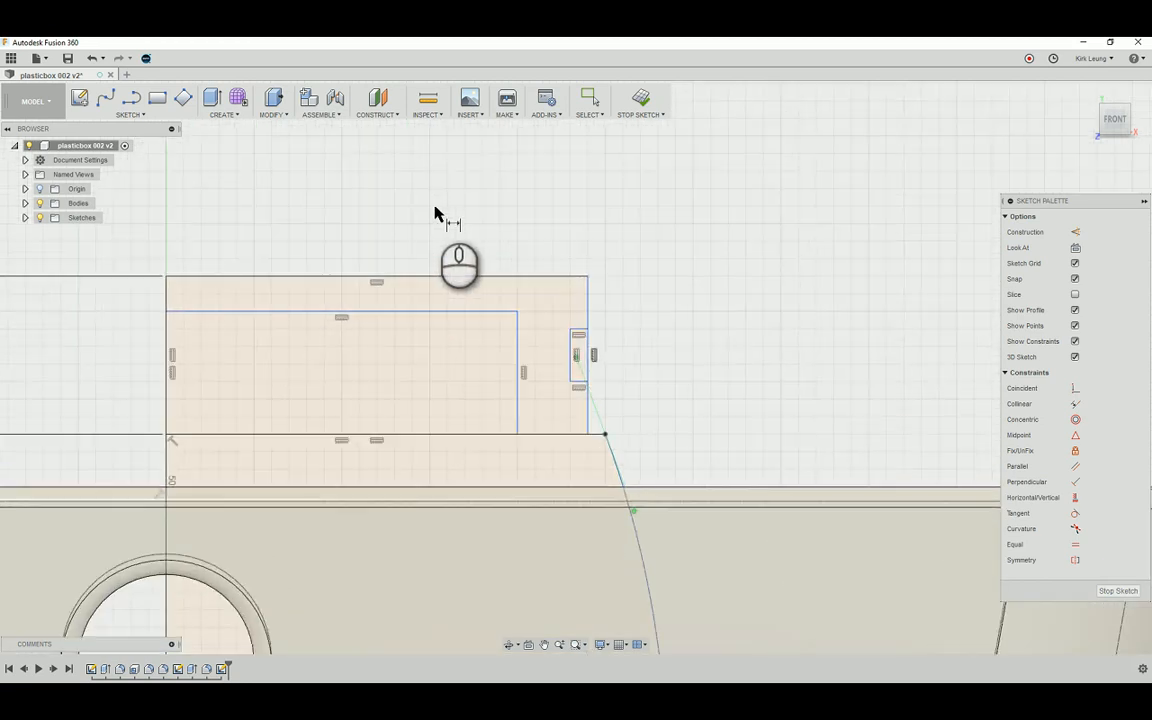
{"action": "scroll", "coordinate": [440, 216], "scroll_direction": "down", "scroll_amount": 6}
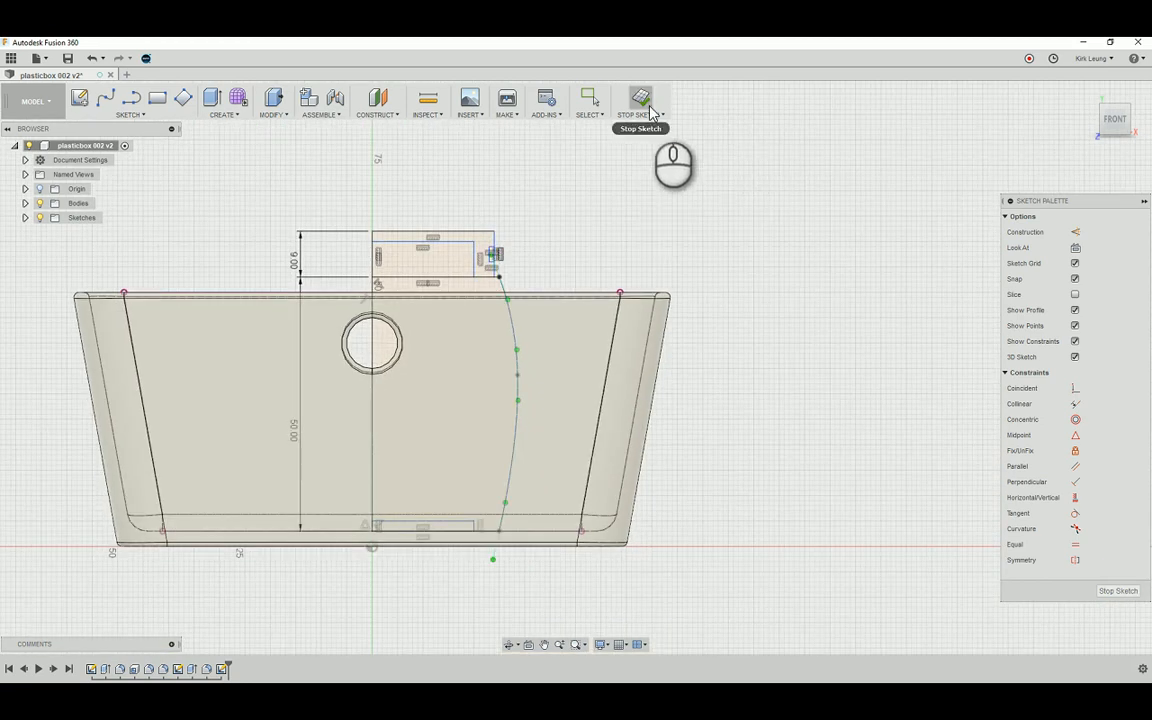
{"action": "left_click", "coordinate": [645, 108]}
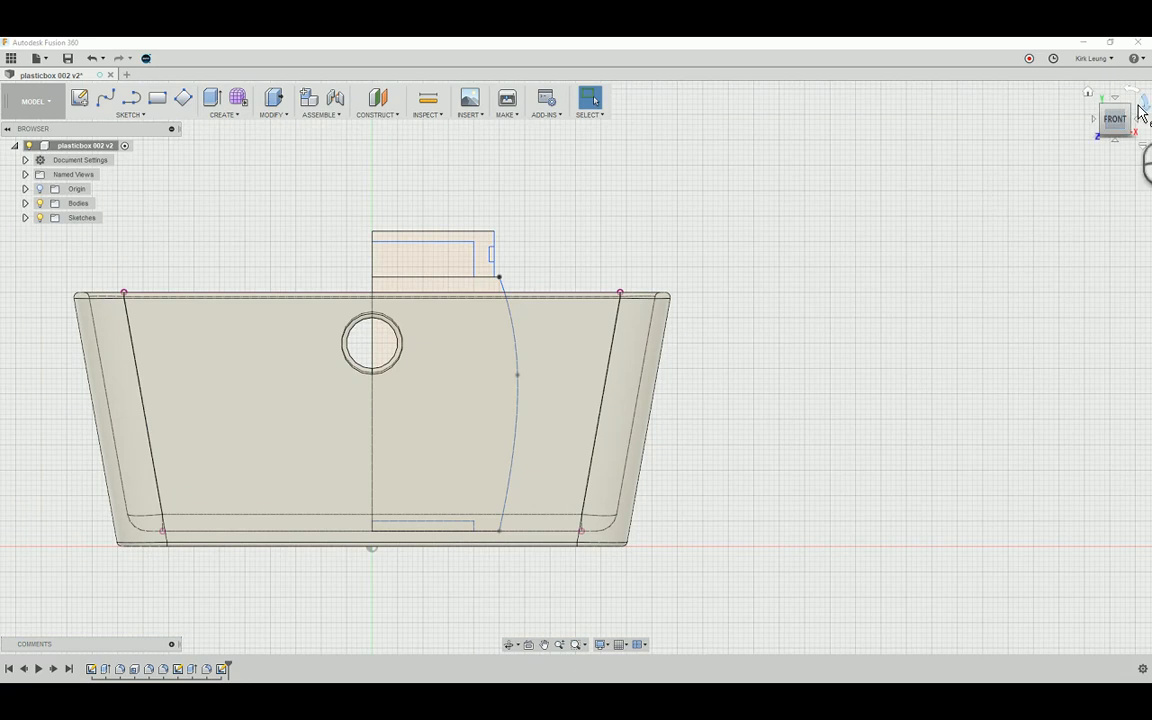
Revolve the three container profiles, excluding the lid, 360 degrees around the vertical centre line as a new body
{"action": "left_click", "coordinate": [1087, 95]}
{"action": "scroll", "coordinate": [663, 334], "scroll_direction": "up", "scroll_amount": 5}
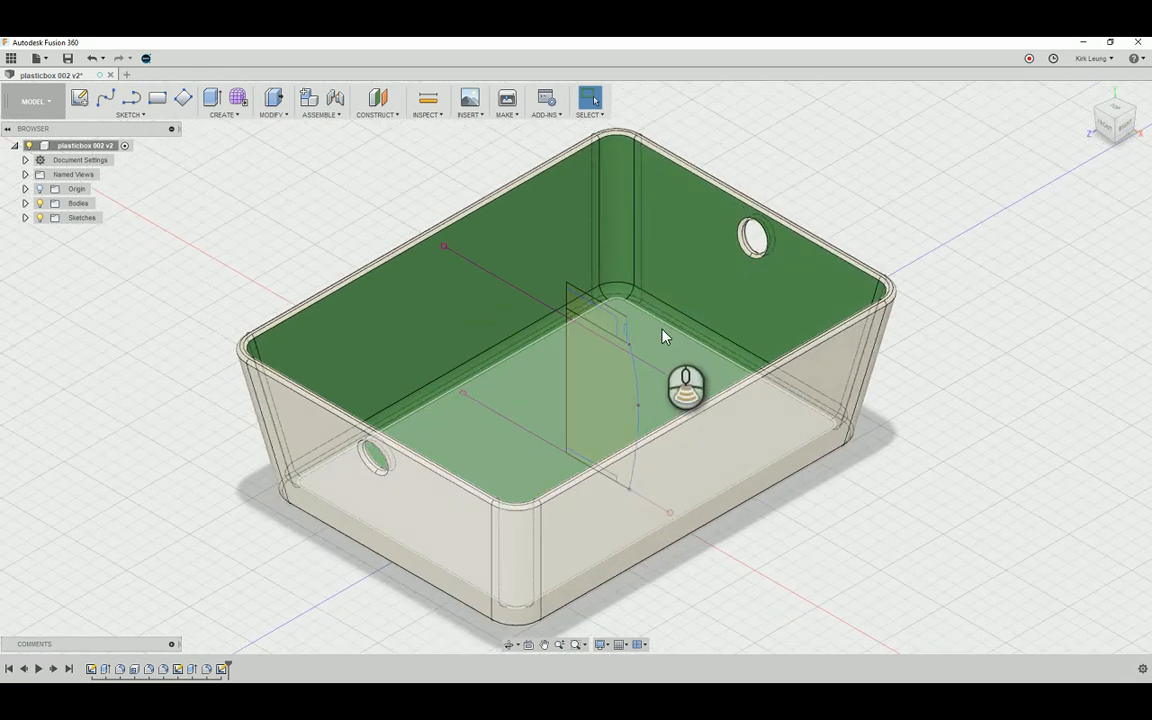
{"action": "middle_click_drag", "start_coordinate": [840, 336], "coordinate": [780, 347]}
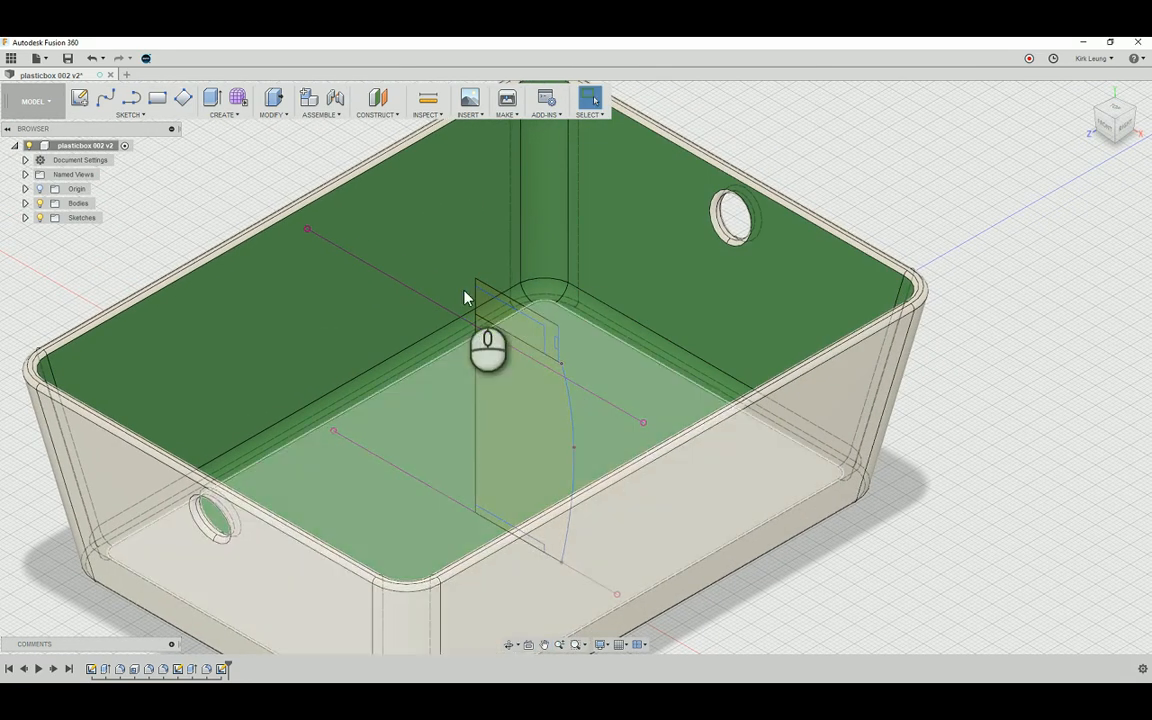
{"action": "left_click", "coordinate": [224, 118]}
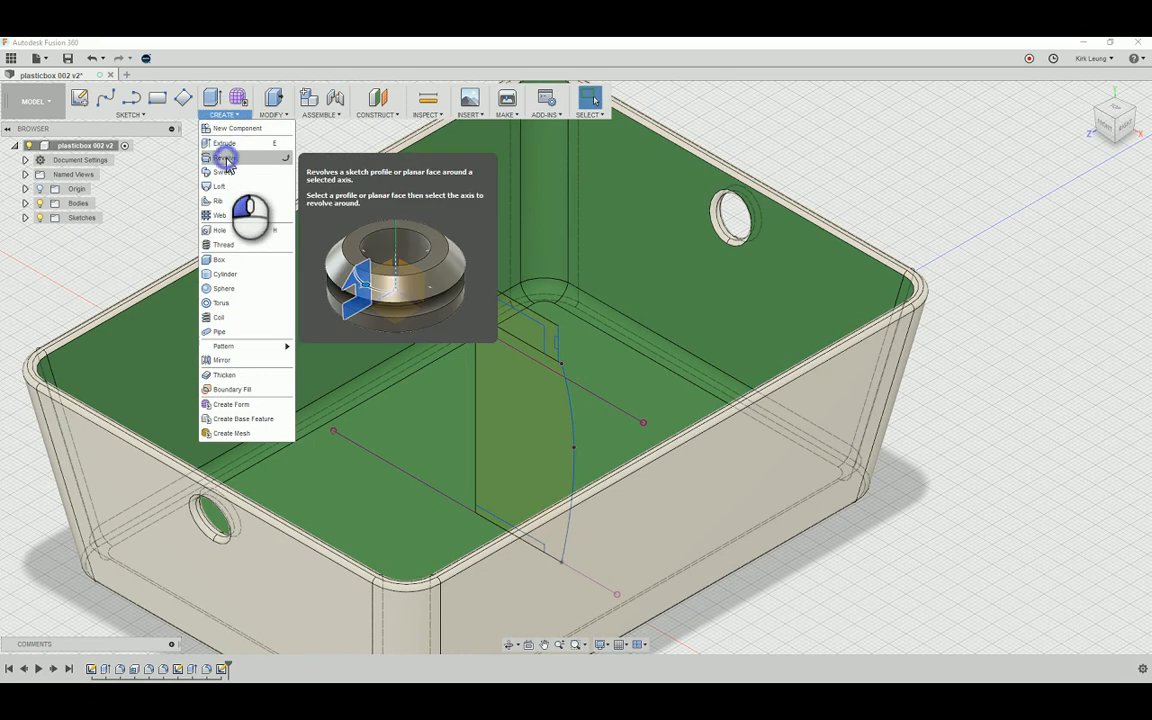
{"action": "left_click", "coordinate": [223, 158]}
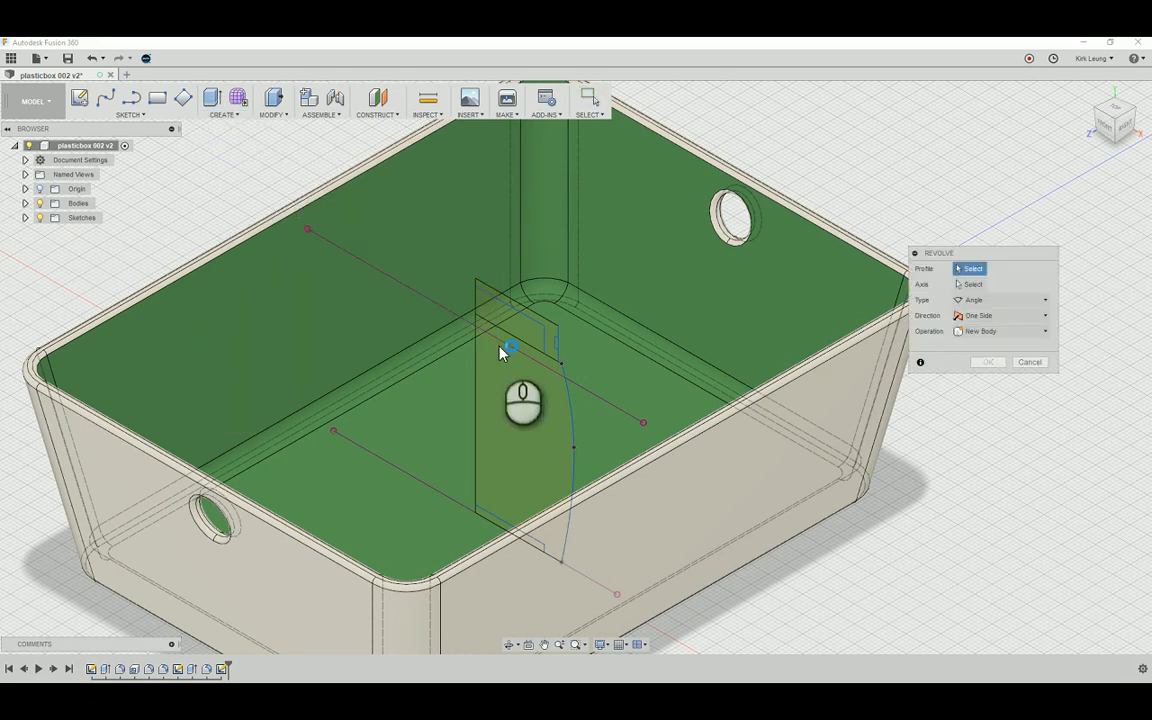
{"action": "left_click", "coordinate": [537, 396]}
{"action": "left_click", "coordinate": [548, 370]}
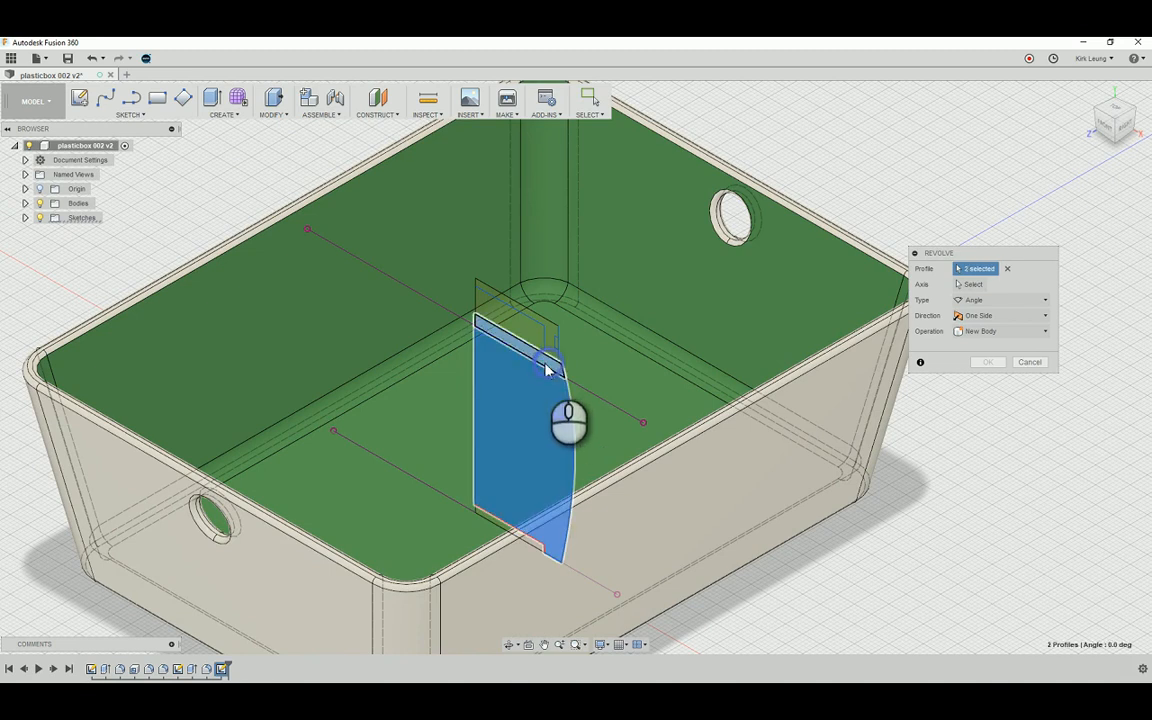
{"action": "left_click", "coordinate": [518, 340]}
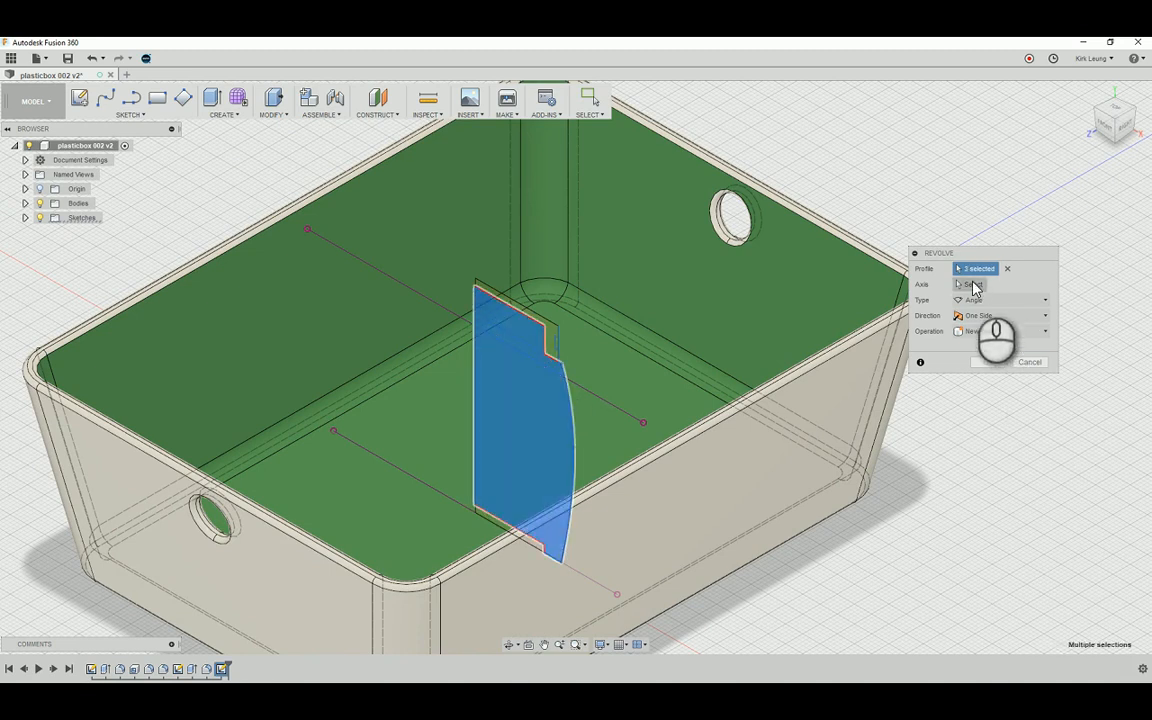
{"action": "left_click", "coordinate": [975, 285]}
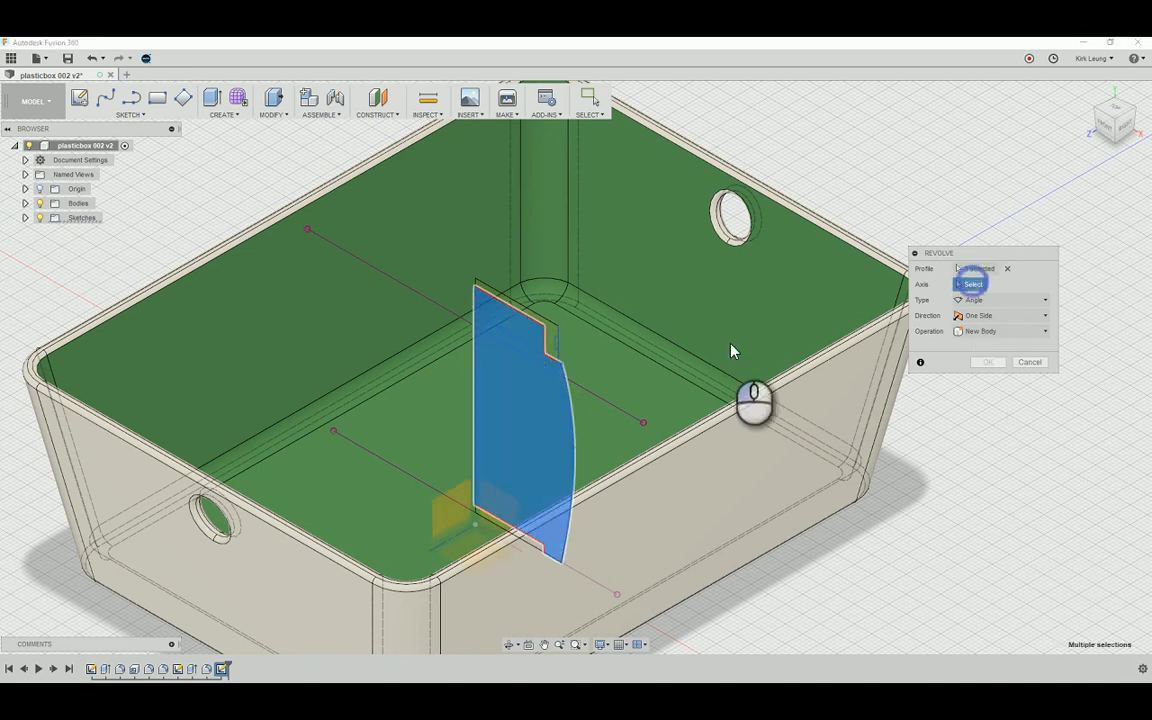
{"action": "left_click", "coordinate": [476, 394]}
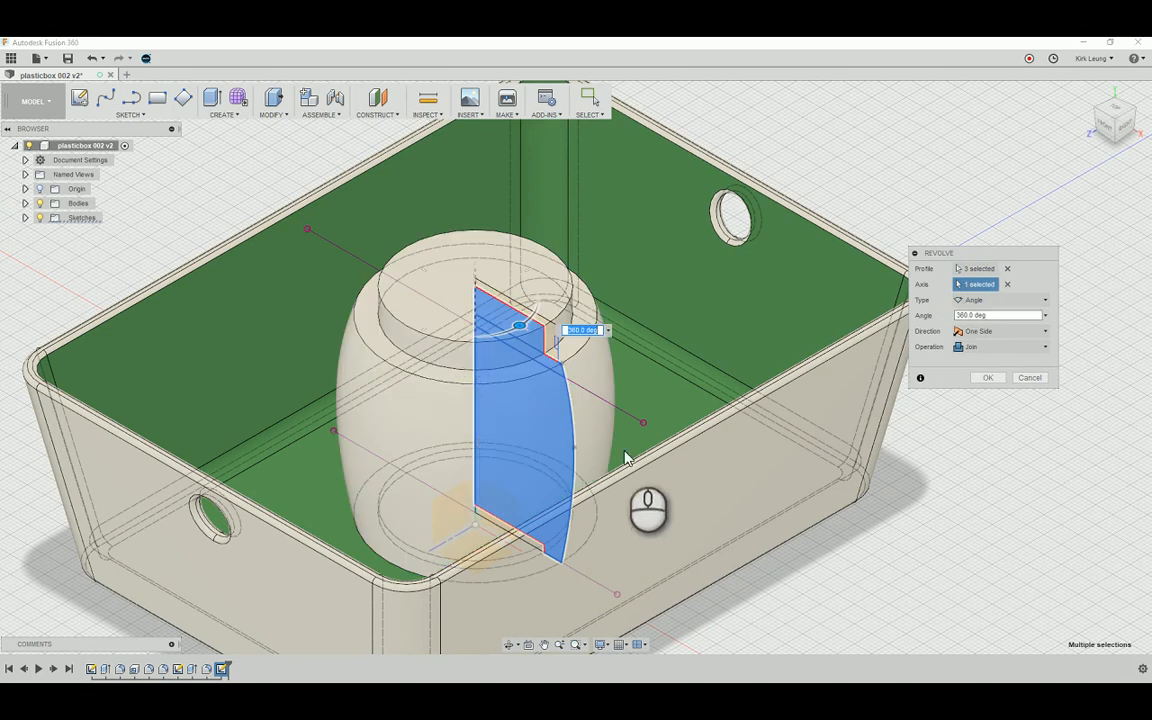
{"action": "left_click", "coordinate": [998, 347]}
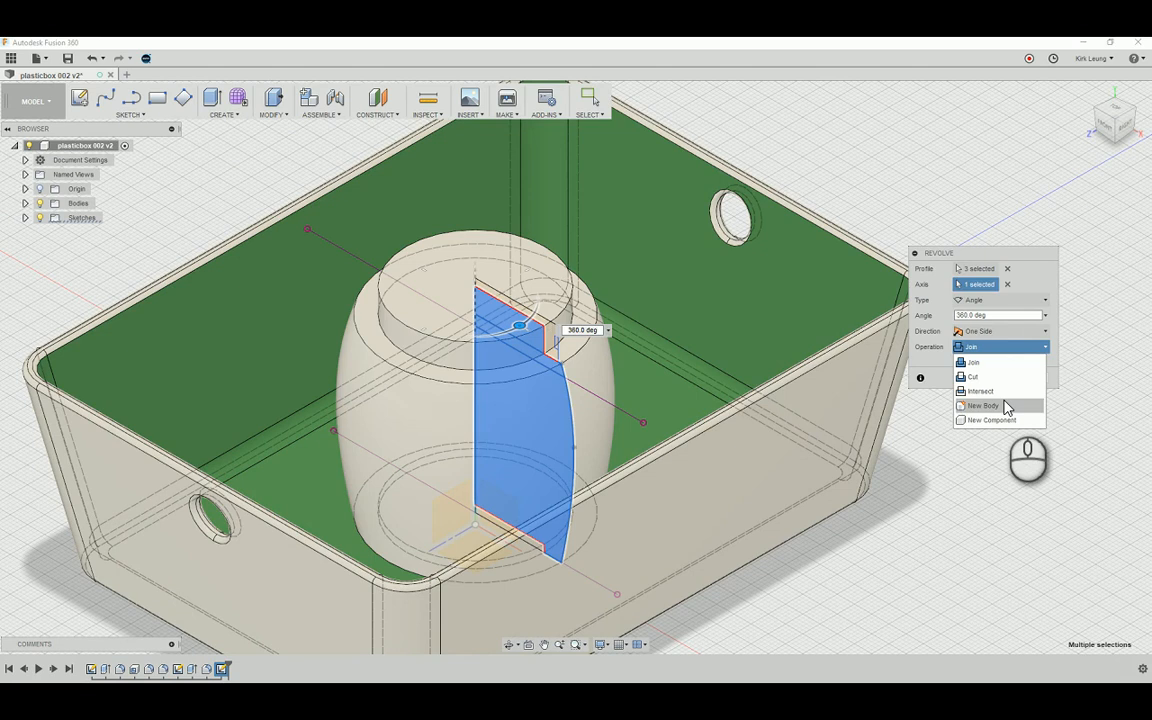
{"action": "left_click", "coordinate": [1007, 406]}
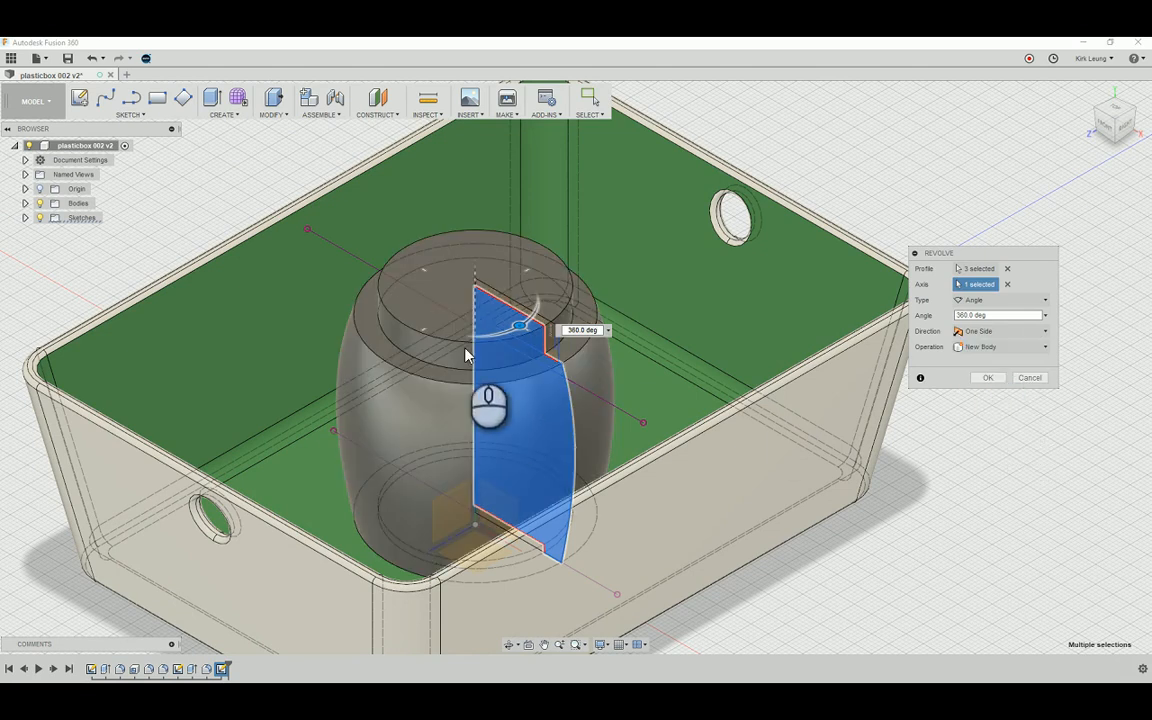
{"action": "left_click", "coordinate": [987, 377]}
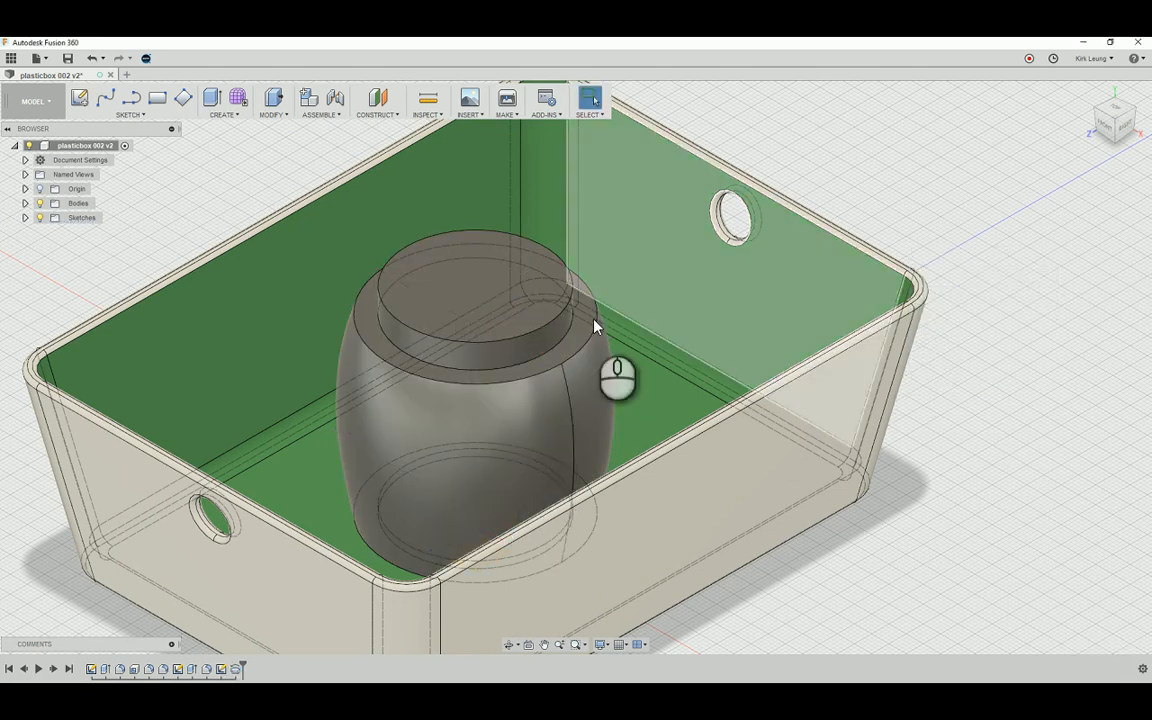
Fillet the container's outer shoulder edge, outer base edge and both edges of the base recess with a 2 mm radius
{"action": "middle_click_drag", "start_coordinate": [543, 321], "coordinate": [648, 305]}
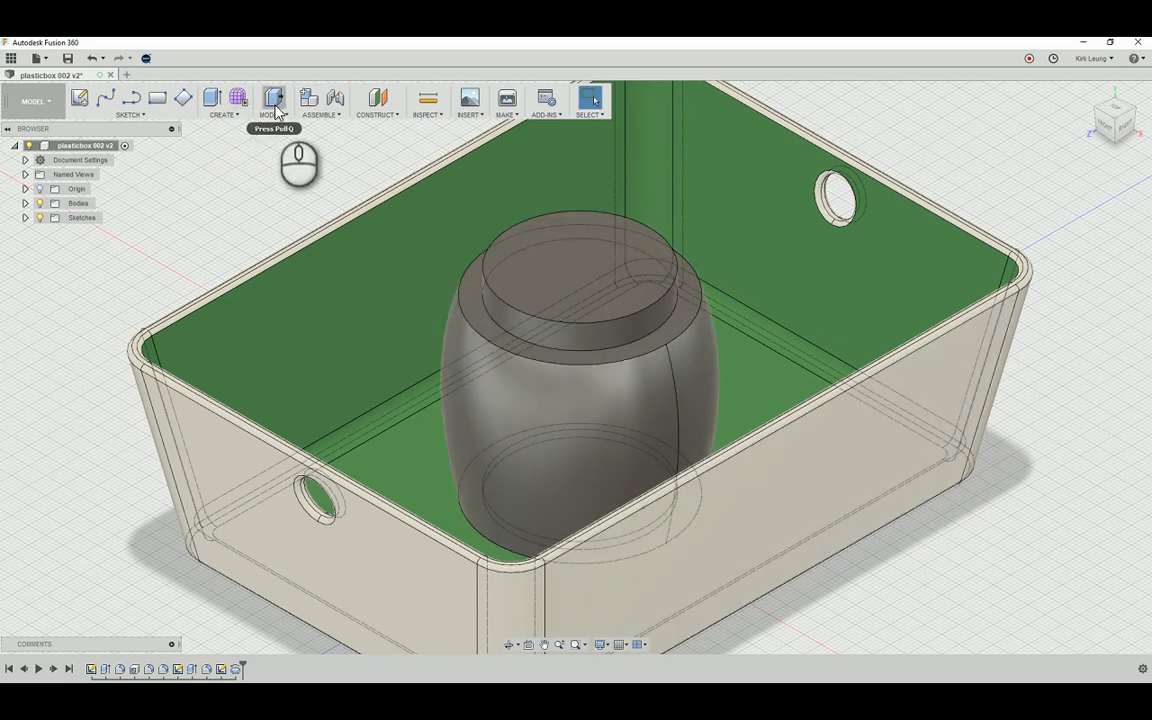
{"action": "left_click", "coordinate": [275, 112]}
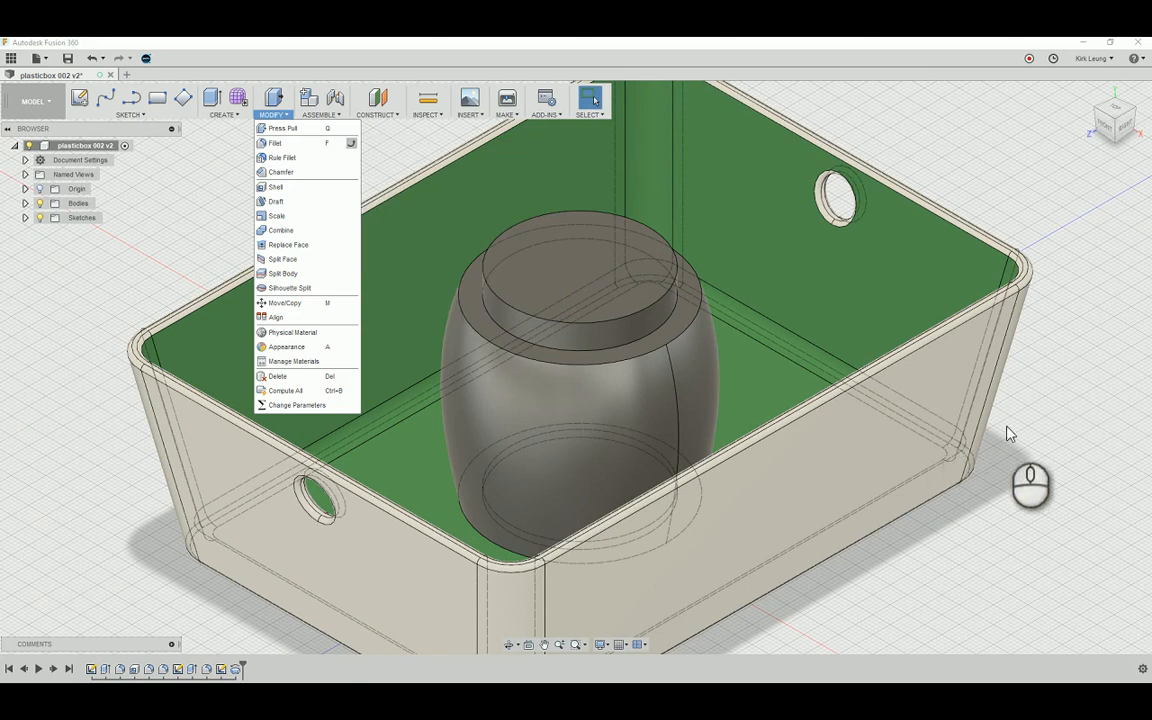
{"action": "left_click", "coordinate": [1045, 437]}
{"action": "left_click", "coordinate": [673, 338]}
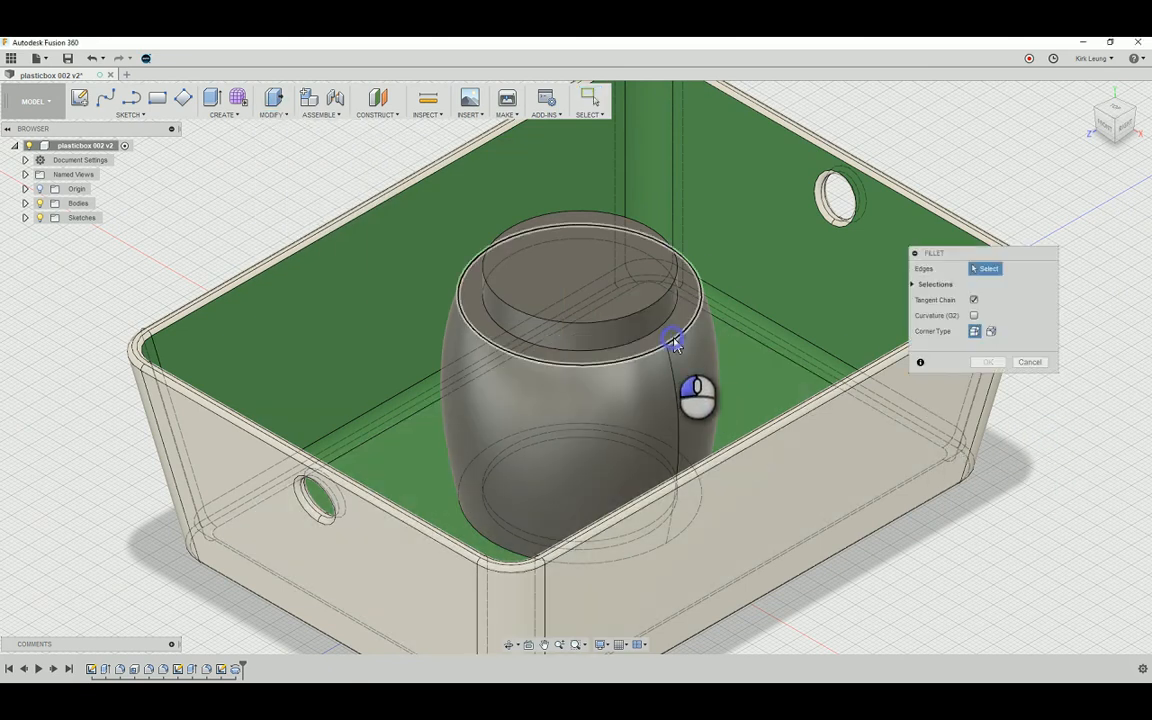
{"action": "left_click", "coordinate": [655, 540]}
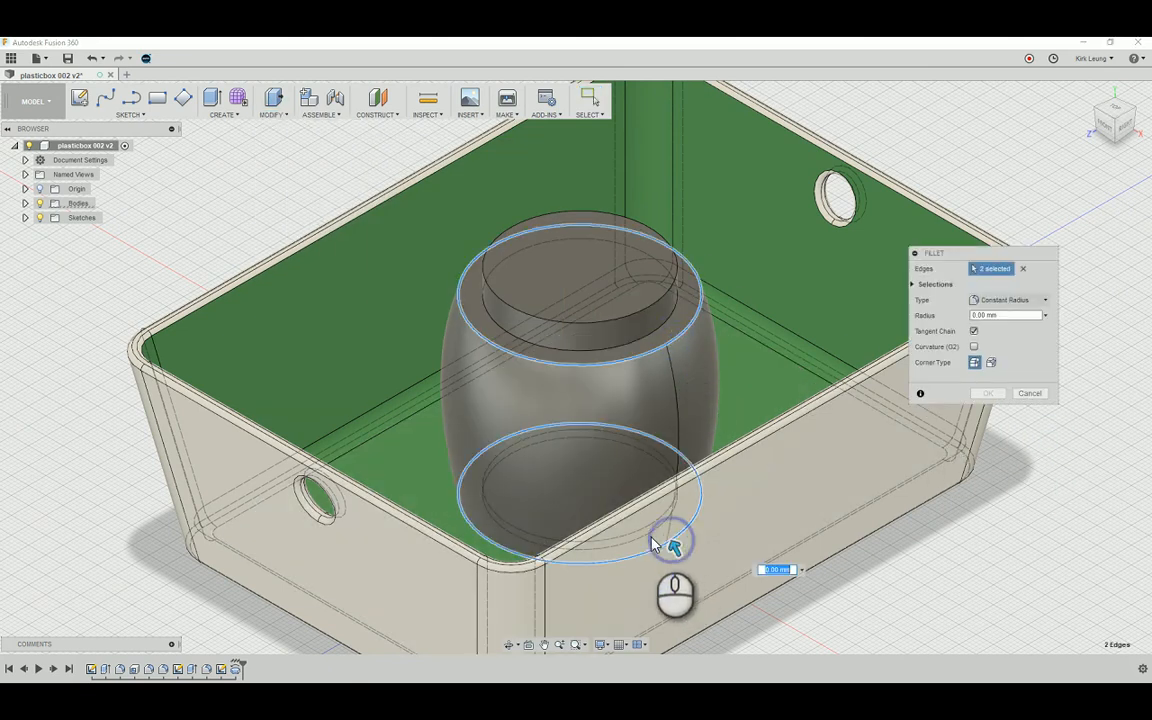
{"action": "left_click", "coordinate": [648, 534]}
{"action": "left_click", "coordinate": [648, 515]}
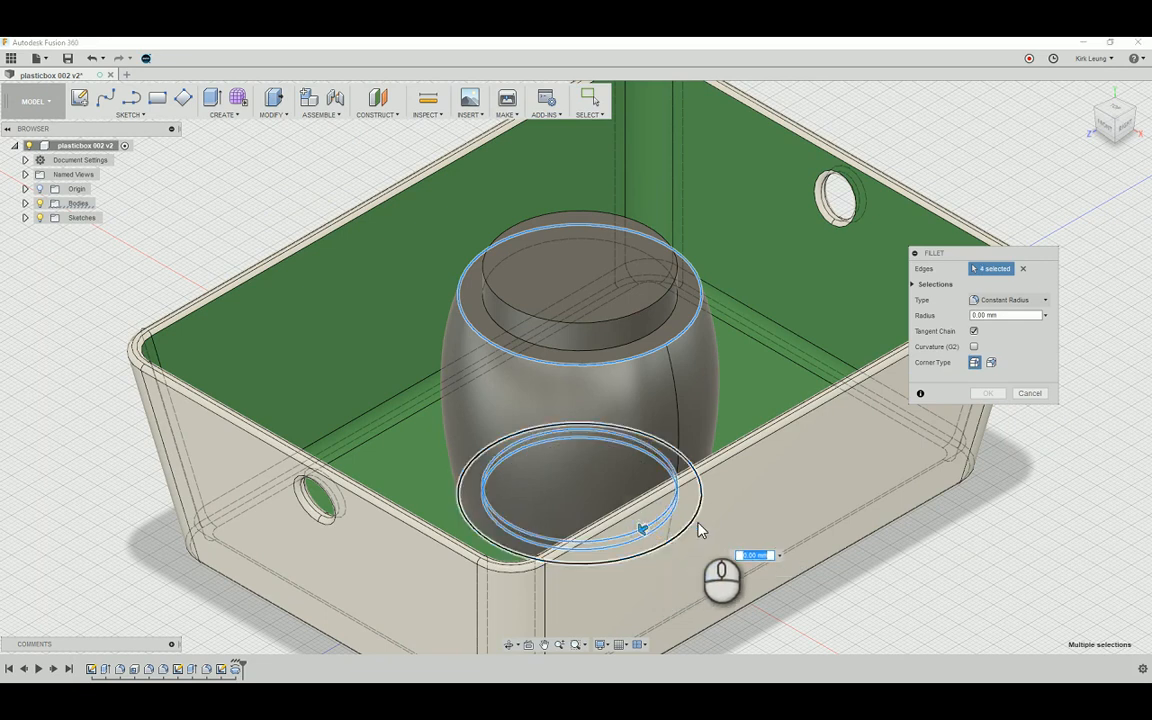
{"action": "left_click", "coordinate": [752, 552]}
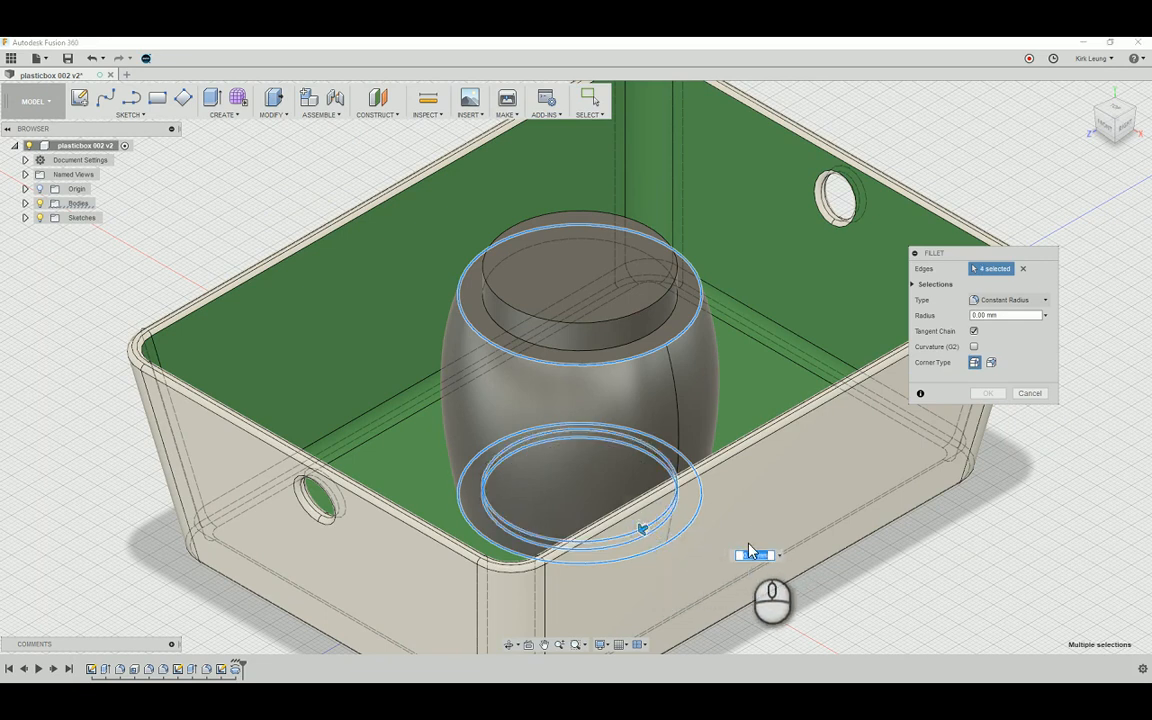
{"action": "type", "text": "2"}
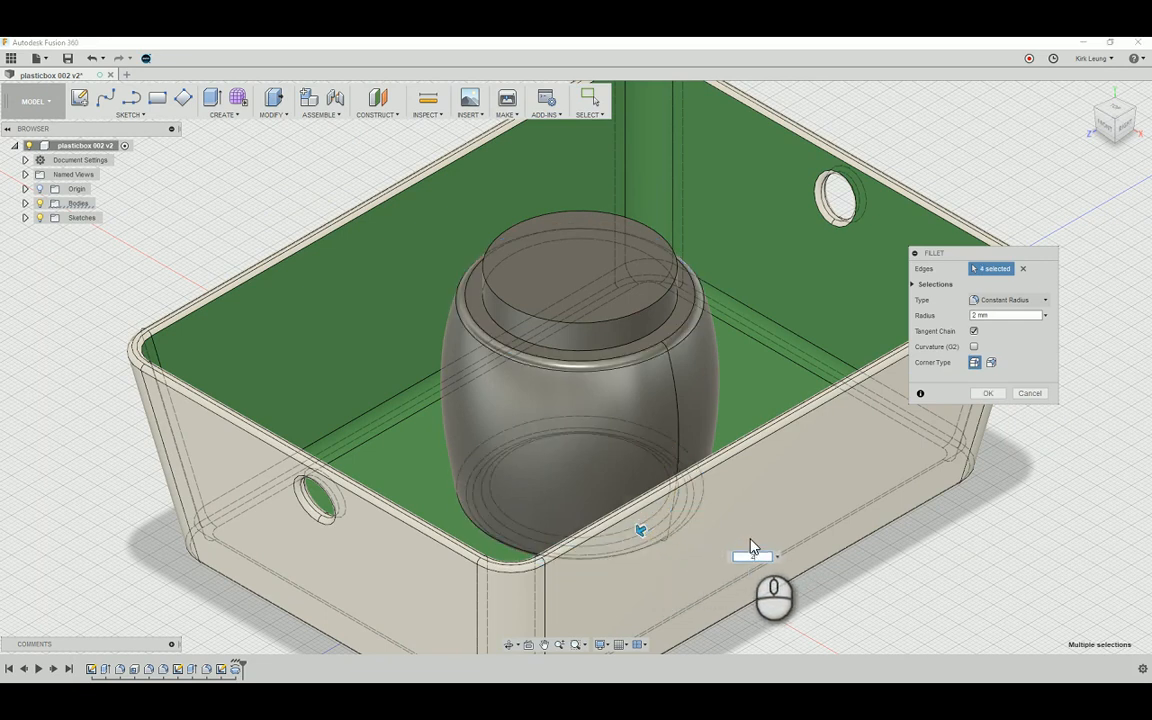
{"action": "left_click", "coordinate": [993, 394]}
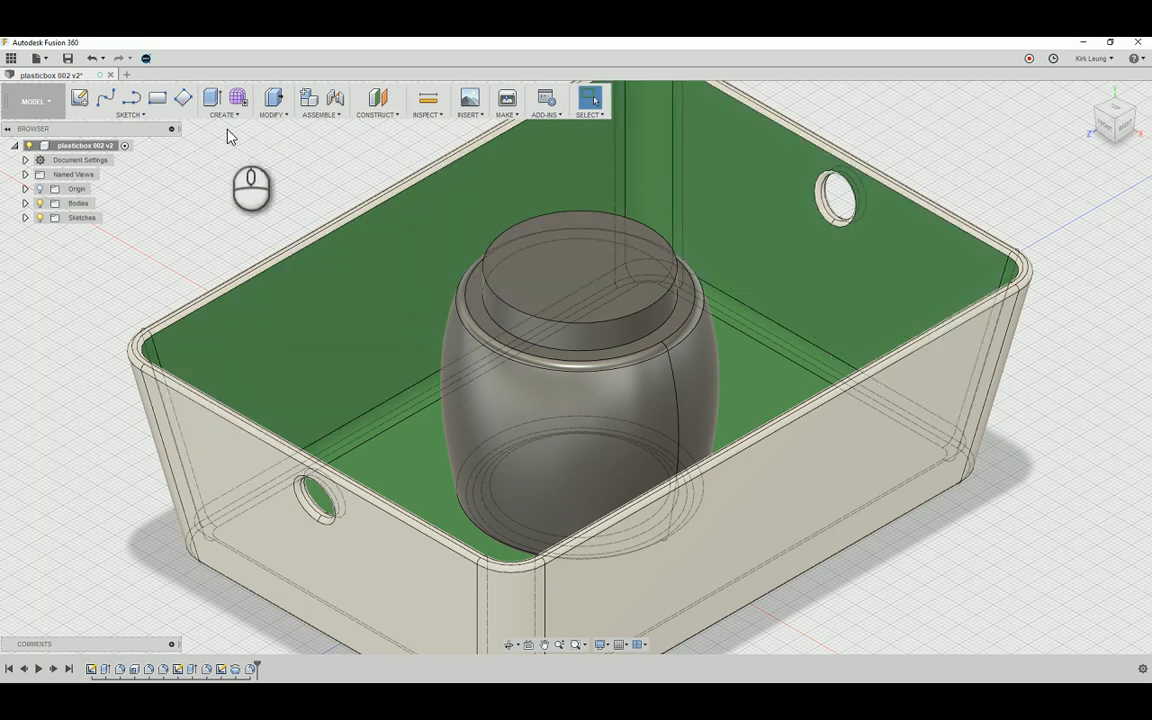
Shell the container inward from the neck's top face with a 2.5 mm wall thickness
{"action": "left_click", "coordinate": [275, 115]}
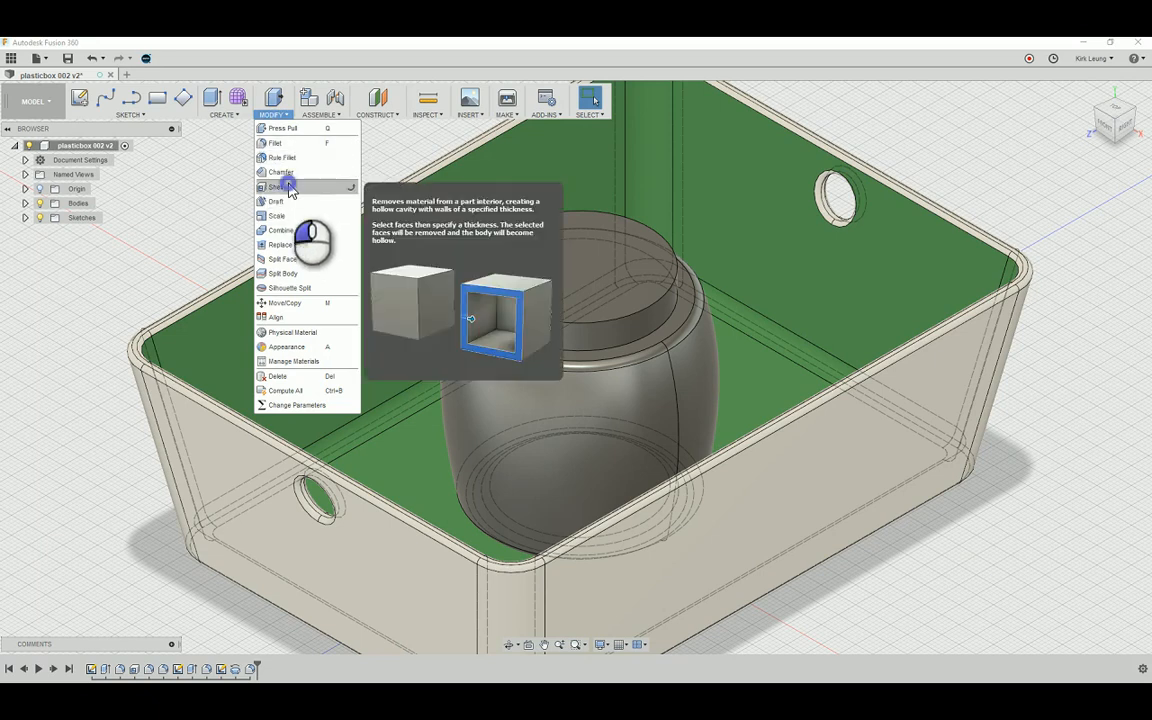
{"action": "left_click", "coordinate": [290, 187]}
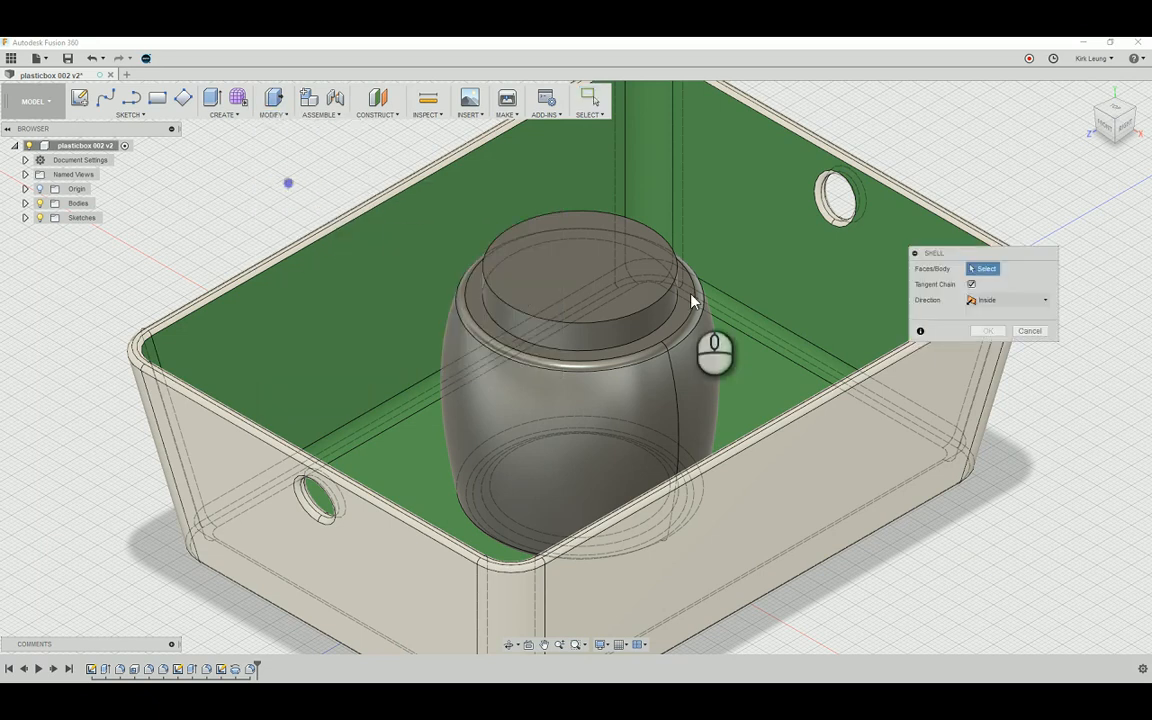
{"action": "left_click", "coordinate": [638, 282]}
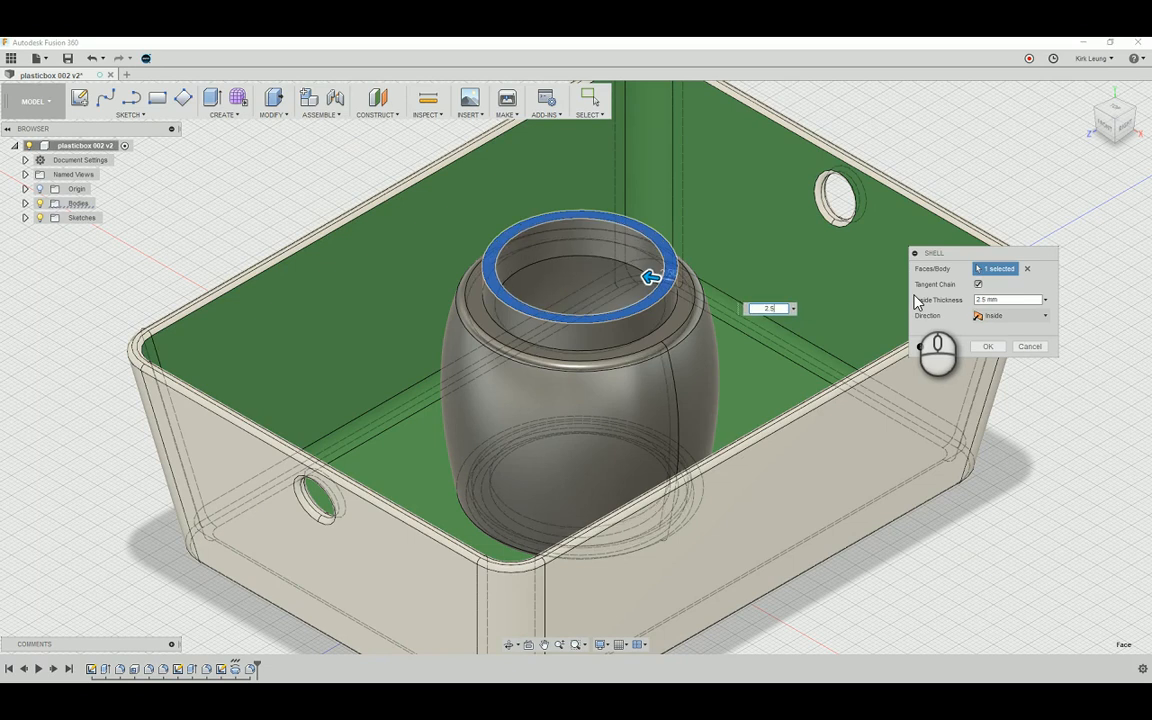
{"action": "key", "text": "Return"}
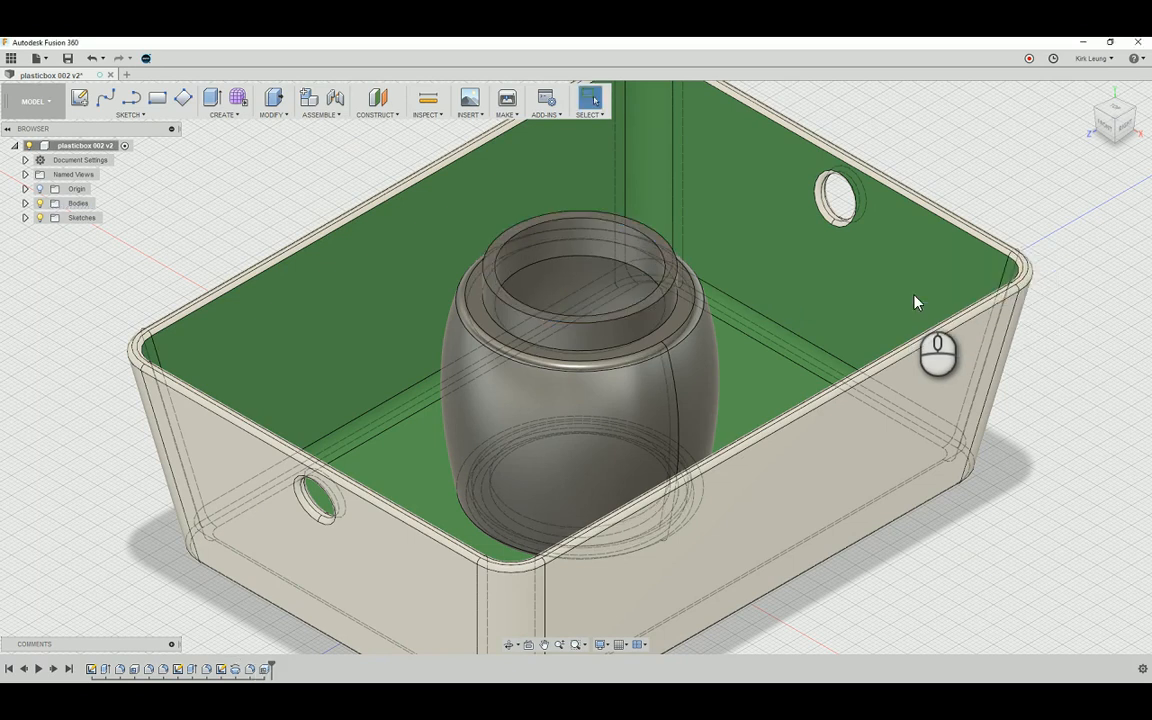
Set up a full-length right-hand M38x1.5 ISO Metric thread on the outer face of the container's neck
{"action": "mouse_move", "coordinate": [689, 288]}
{"action": "middle_mouse_down", "text": "shift"}
{"action": "mouse_move", "coordinate": [720, 330]}
{"action": "mouse_move", "coordinate": [713, 307]}
{"action": "mouse_move", "coordinate": [697, 342]}
{"action": "mouse_move", "coordinate": [709, 315]}
{"action": "mouse_move", "coordinate": [697, 309]}
{"action": "middle_mouse_up", "text": "shift"}
{"action": "scroll", "coordinate": [708, 307], "scroll_direction": "up", "scroll_amount": 3}
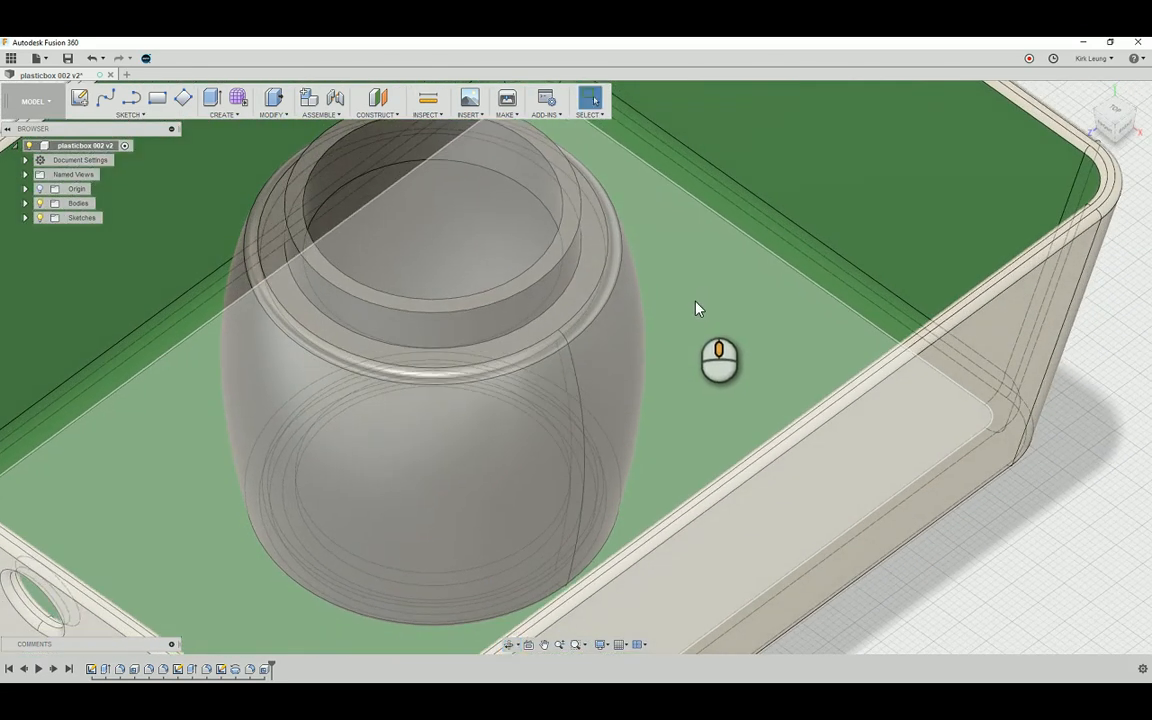
{"action": "middle_click_drag", "start_coordinate": [539, 209], "coordinate": [630, 296]}
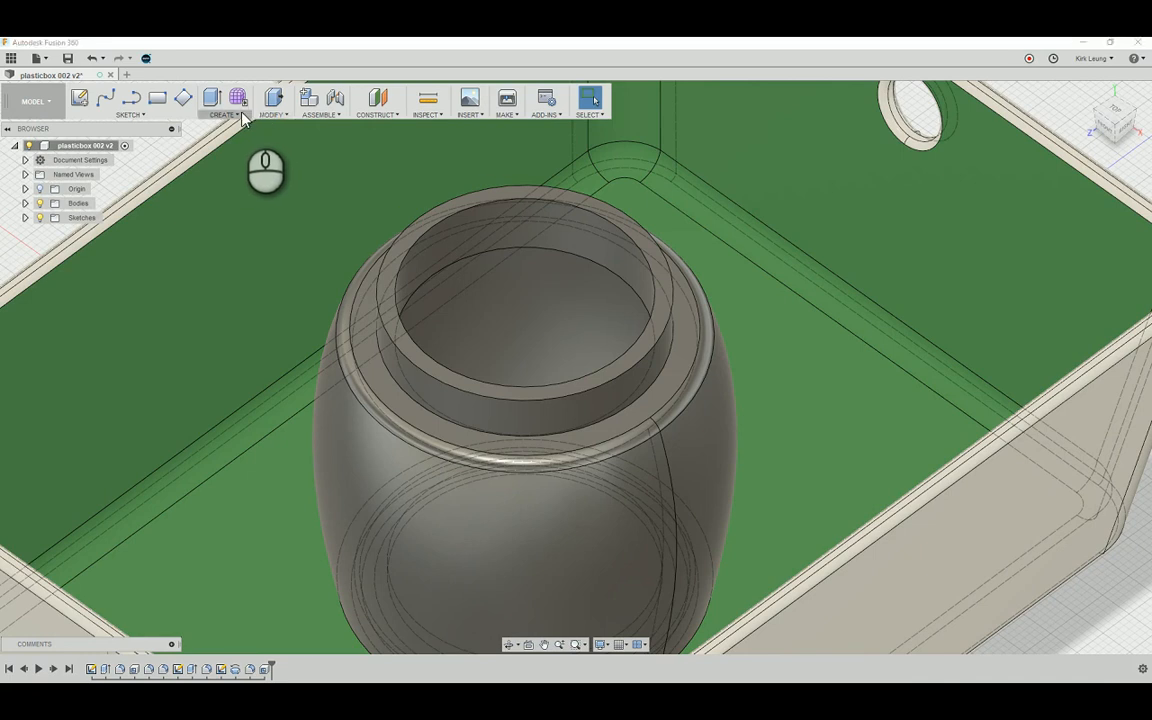
{"action": "left_click", "coordinate": [219, 104]}
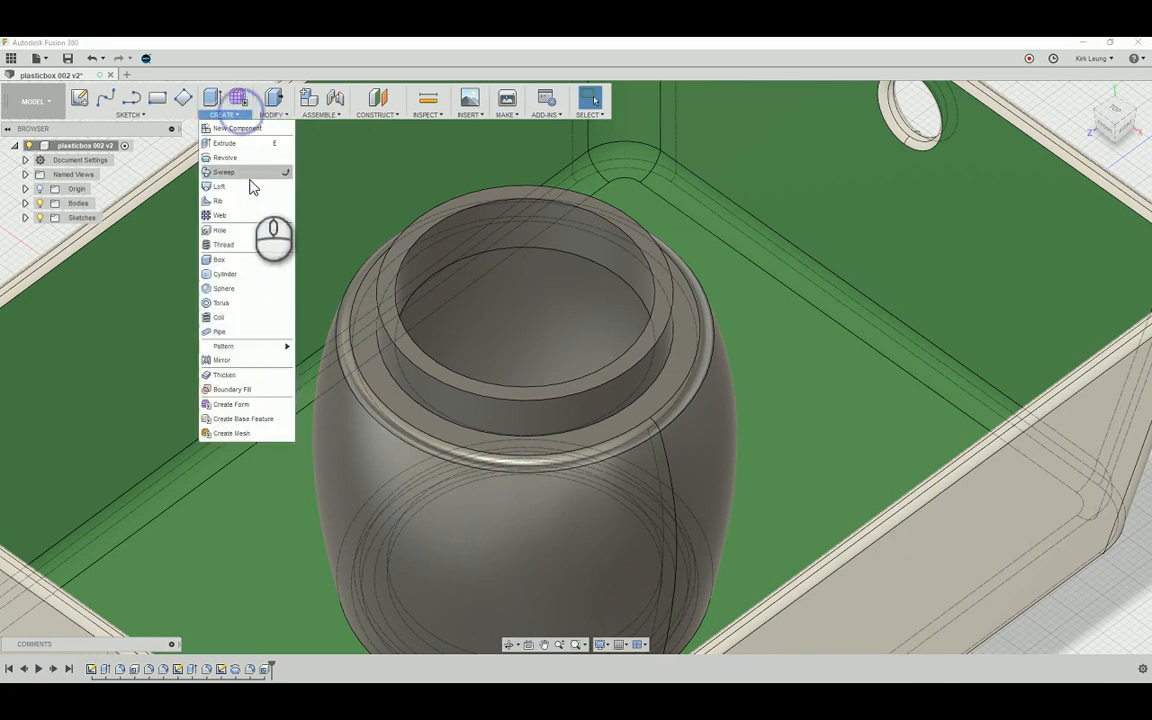
{"action": "left_click", "coordinate": [252, 246]}
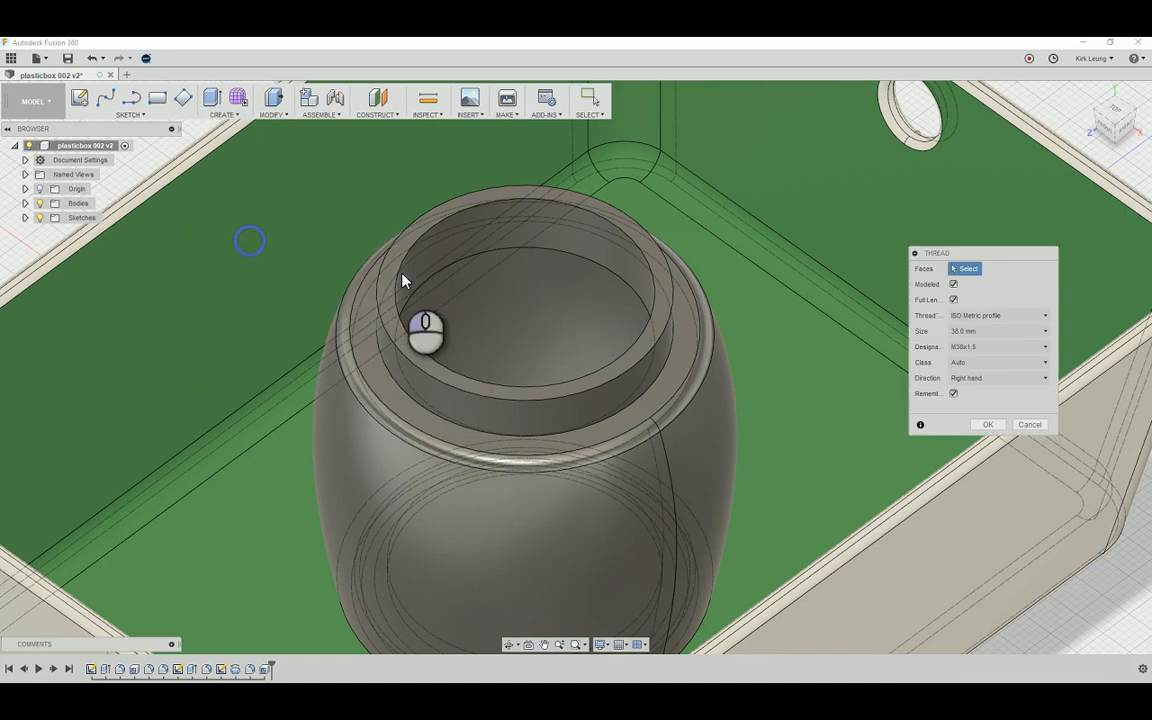
{"action": "left_click", "coordinate": [647, 377]}
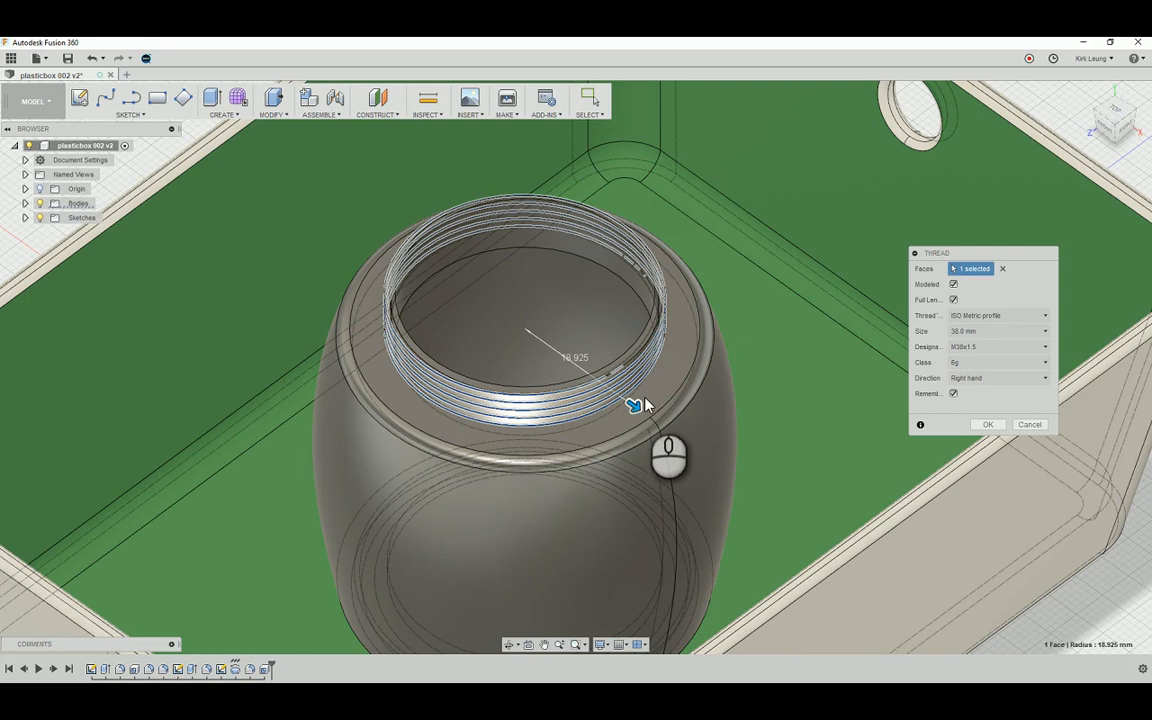
Compare the neck thread with modelling off and on, and create it as a modelled thread
{"action": "middle_click_drag", "start_coordinate": [658, 404], "coordinate": [730, 358], "text": "shift"}
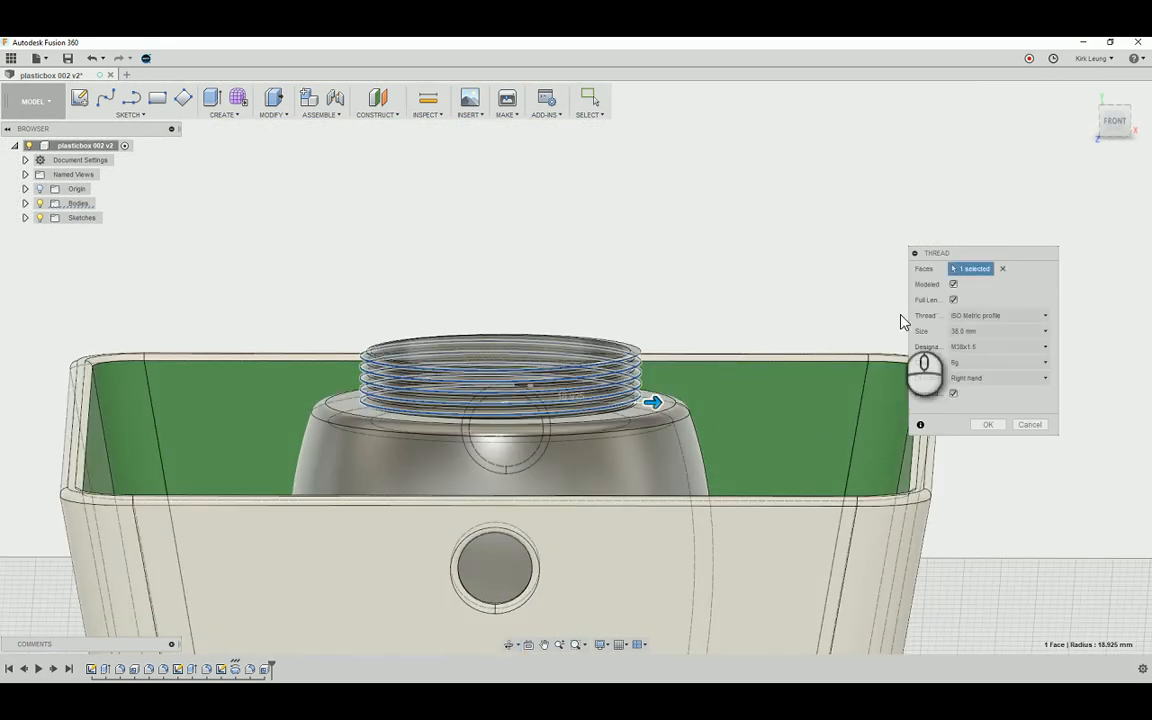
{"action": "left_click", "coordinate": [954, 285]}
{"action": "left_click", "coordinate": [954, 285]}
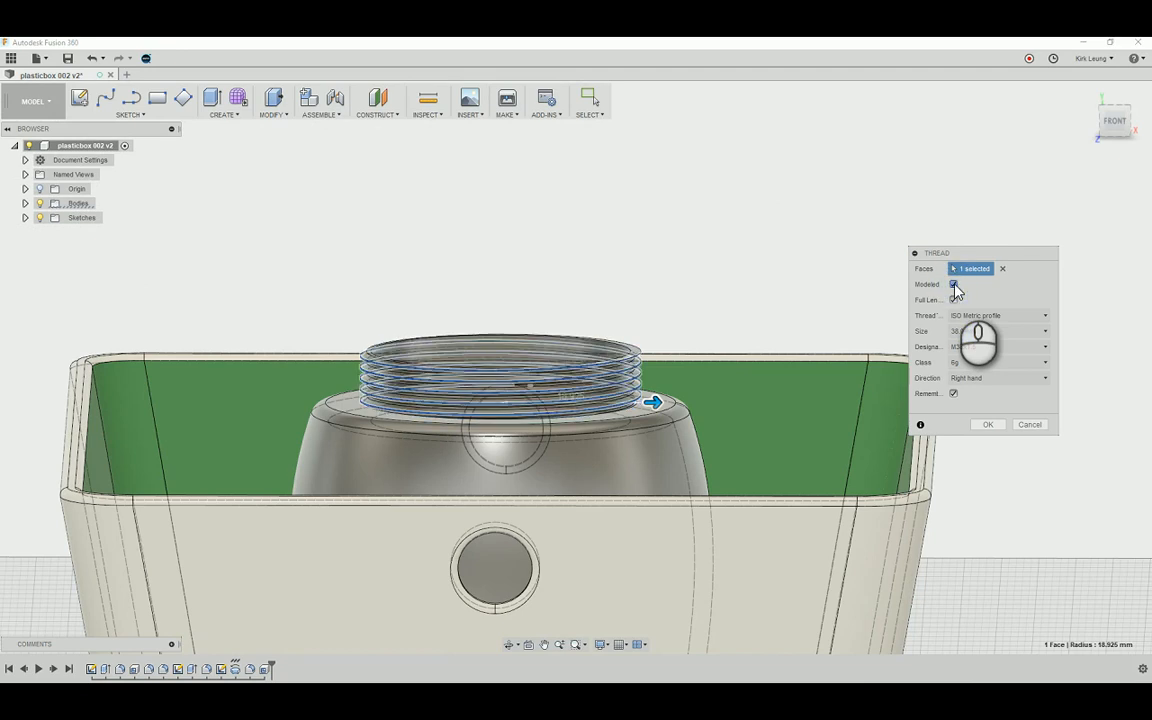
{"action": "left_click", "coordinate": [954, 286]}
{"action": "middle_click_drag", "start_coordinate": [660, 400], "coordinate": [665, 393], "text": "shift"}
{"action": "left_click", "coordinate": [954, 285]}
{"action": "middle_click_drag", "start_coordinate": [702, 480], "coordinate": [727, 278], "text": "shift"}
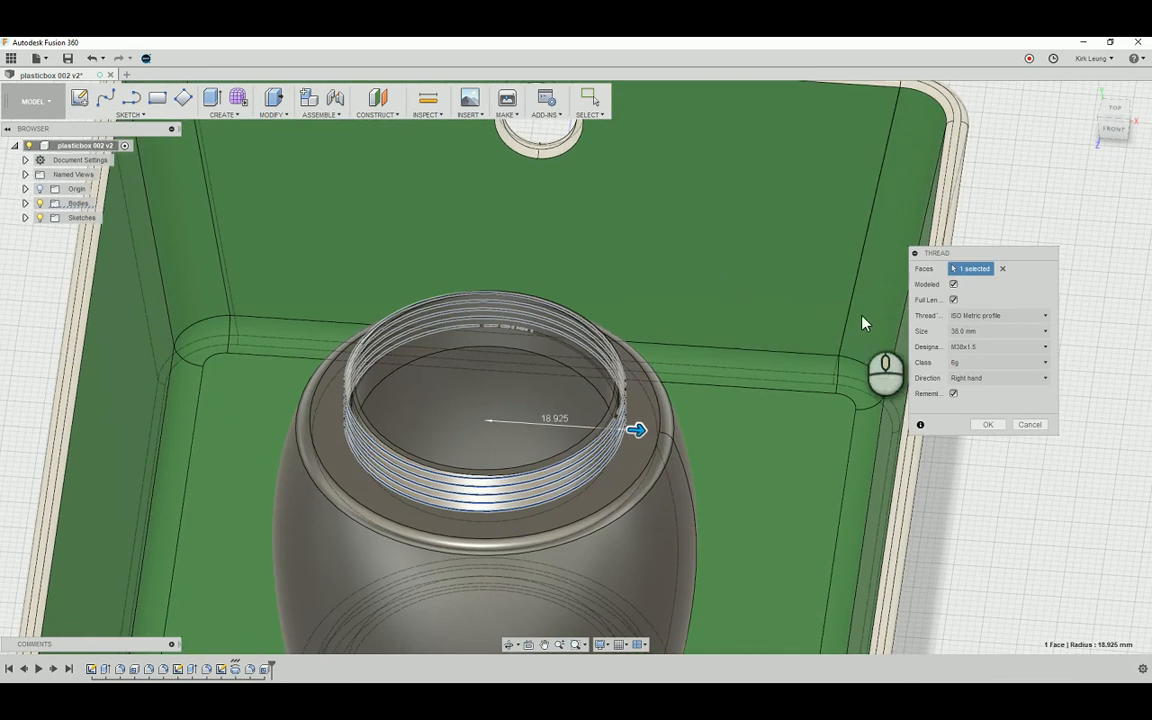
{"action": "left_click", "coordinate": [975, 425]}
Start a Revolve and show Sketch4, which holds the lid's half-profile
{"action": "scroll", "coordinate": [640, 380], "scroll_direction": "up", "scroll_amount": 5}
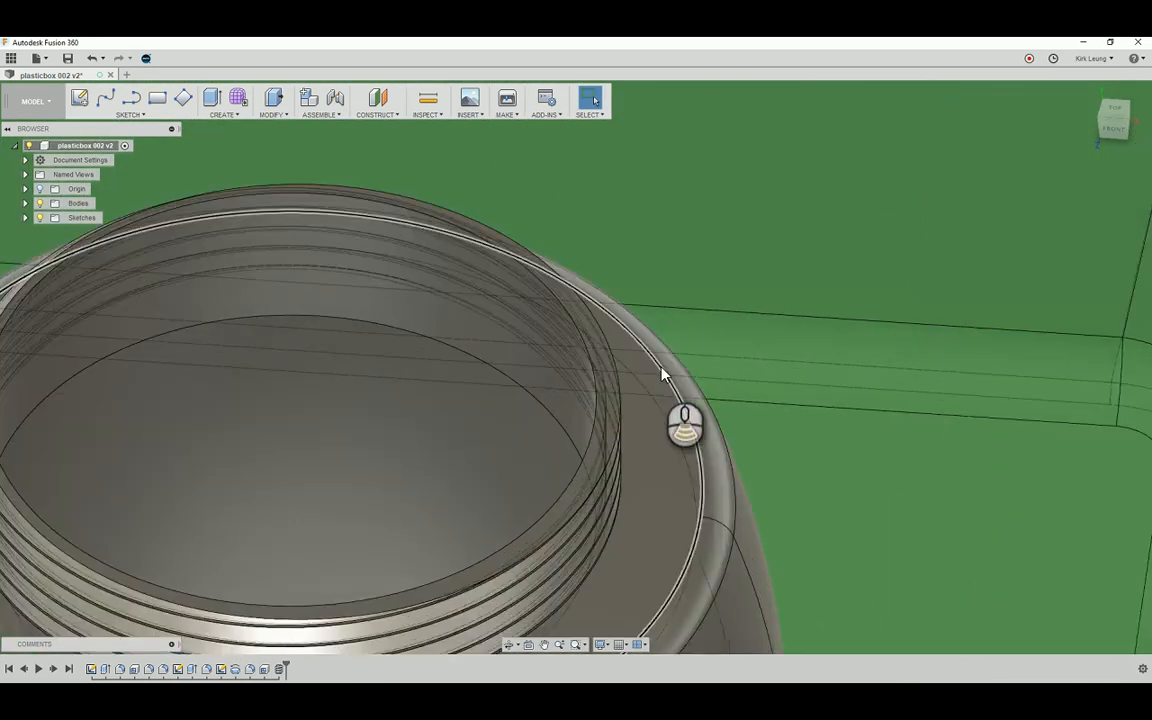
{"action": "middle_click_drag", "start_coordinate": [661, 374], "coordinate": [904, 428], "text": "shift"}
{"action": "scroll", "coordinate": [673, 448], "scroll_direction": "down", "scroll_amount": 2}
{"action": "scroll", "coordinate": [673, 448], "scroll_direction": "down", "scroll_amount": 3}
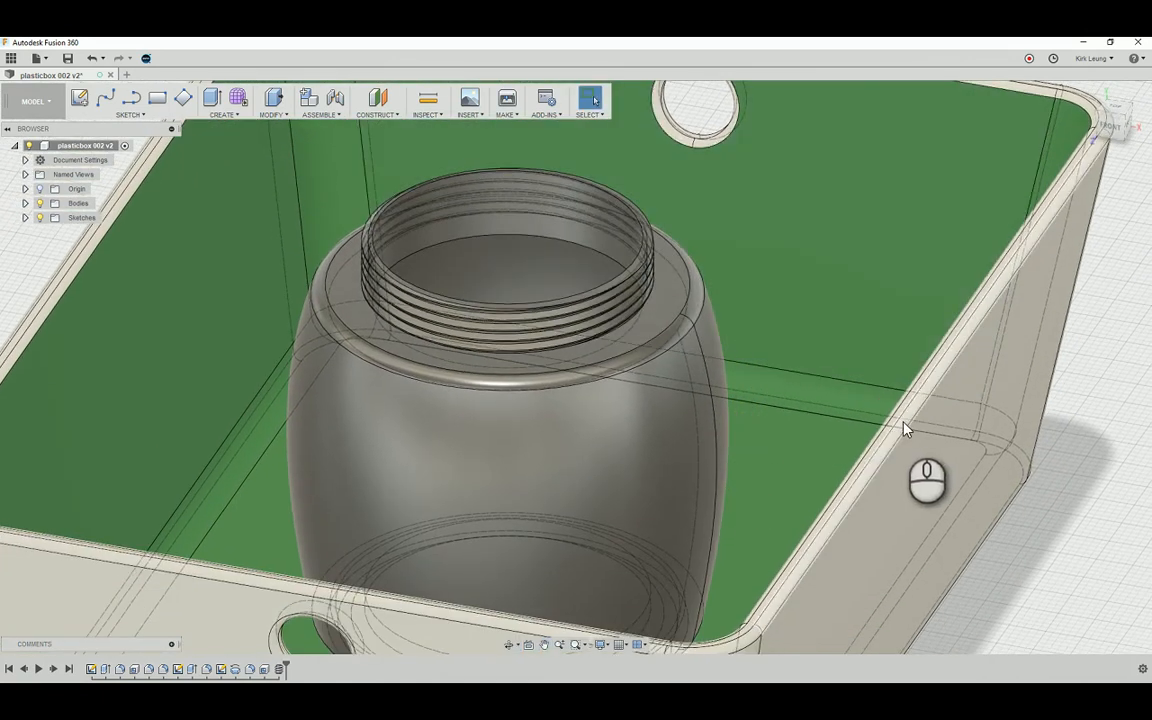
{"action": "scroll", "coordinate": [904, 428], "scroll_direction": "down", "scroll_amount": 3}
{"action": "left_click", "coordinate": [223, 114]}
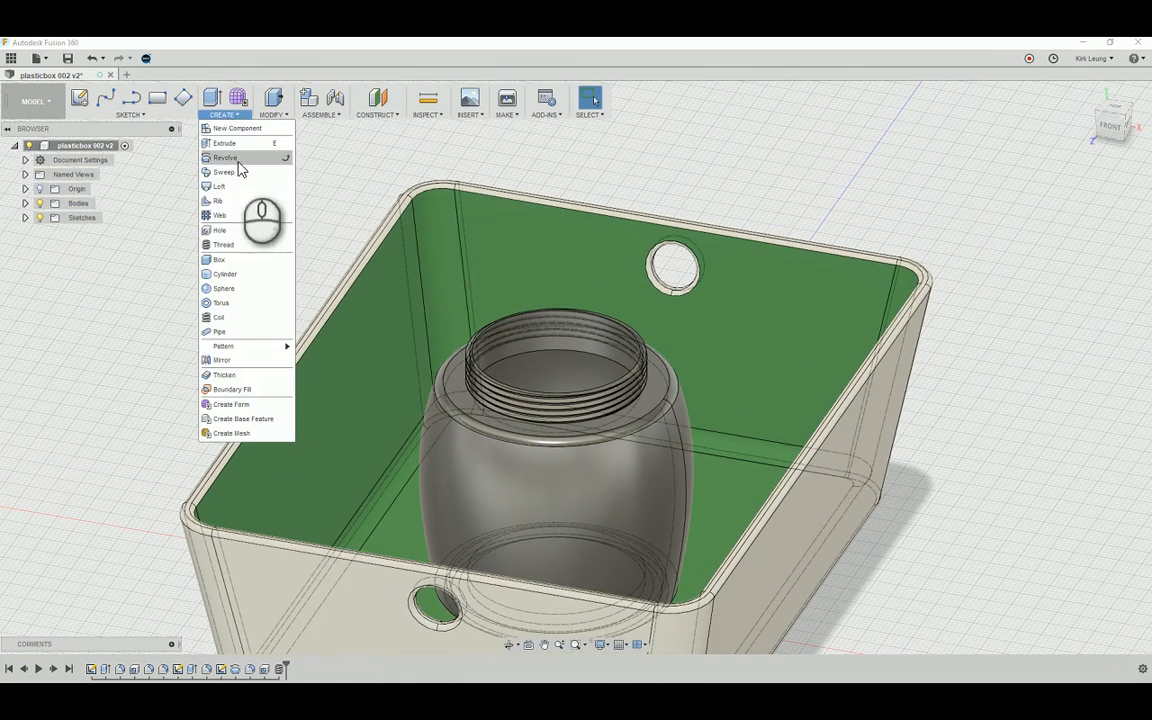
{"action": "left_click", "coordinate": [237, 160]}
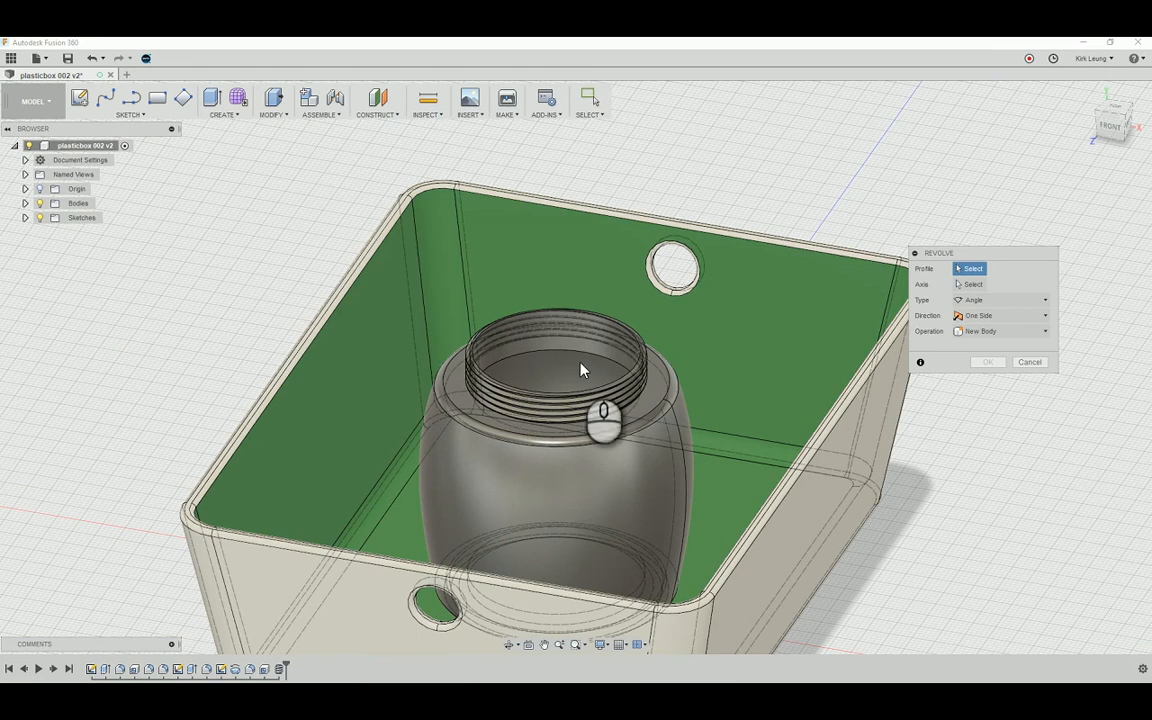
{"action": "left_click", "coordinate": [25, 217]}
{"action": "left_click", "coordinate": [50, 261]}
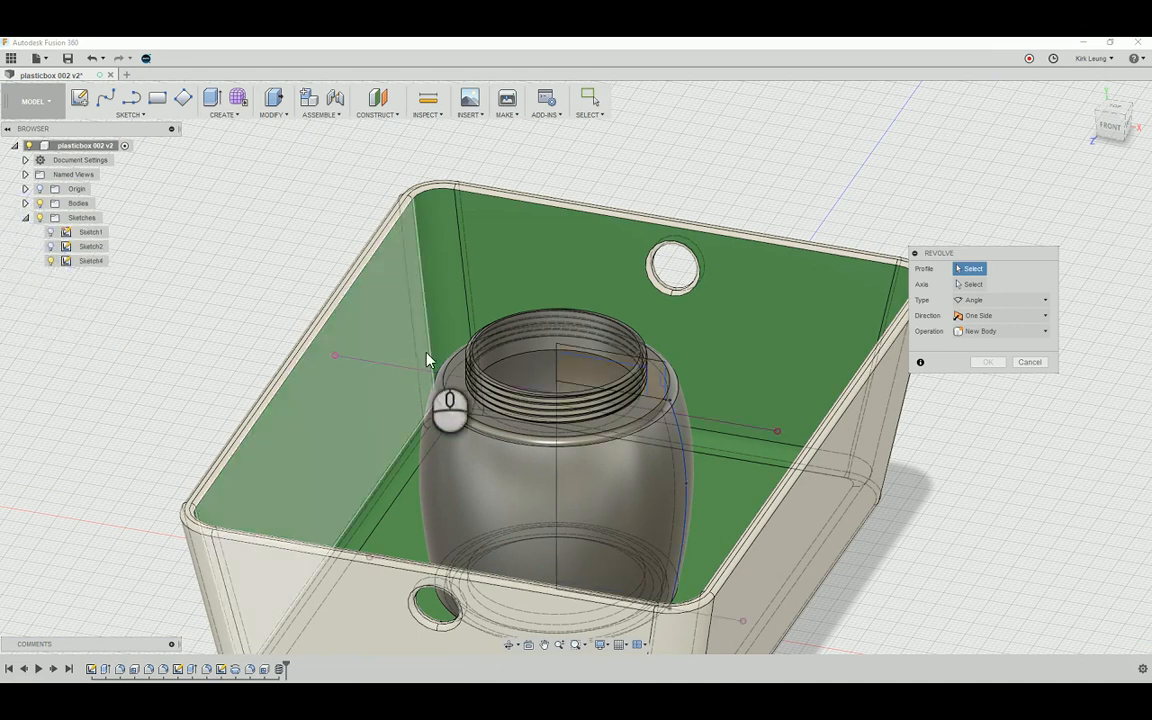
Revolve the grooved lid profile 360 degrees about the container's vertical centre line as a new body
{"action": "left_click", "coordinate": [648, 371]}
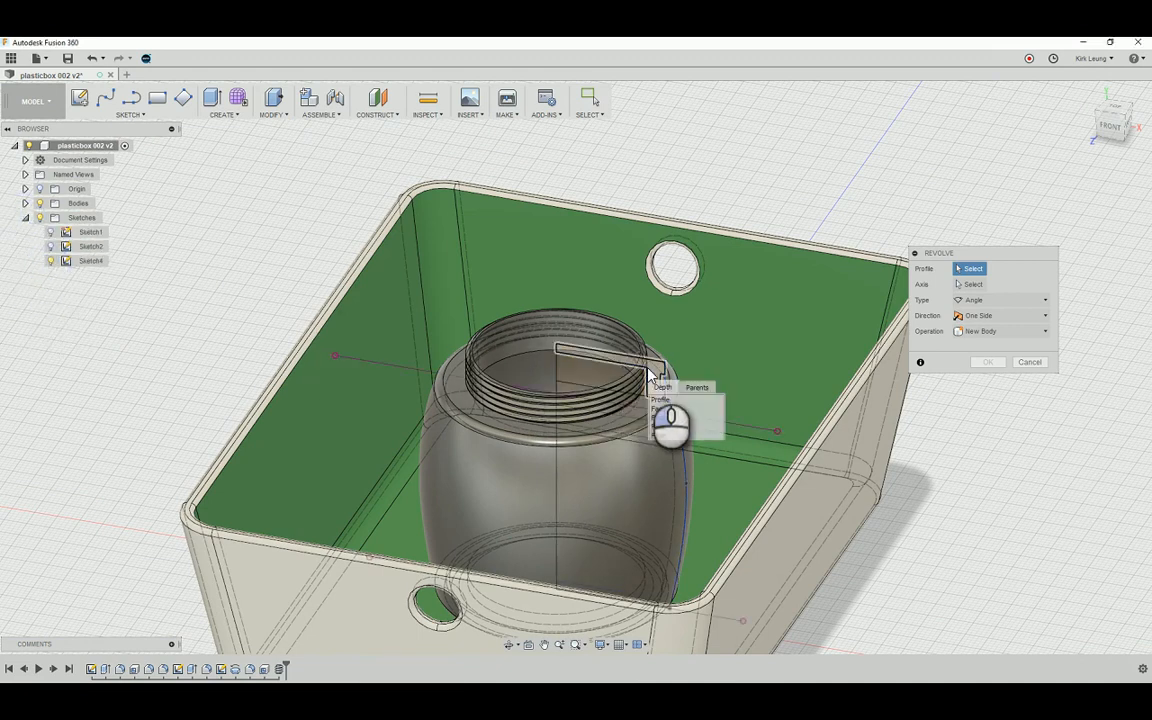
{"action": "left_click", "coordinate": [653, 373]}
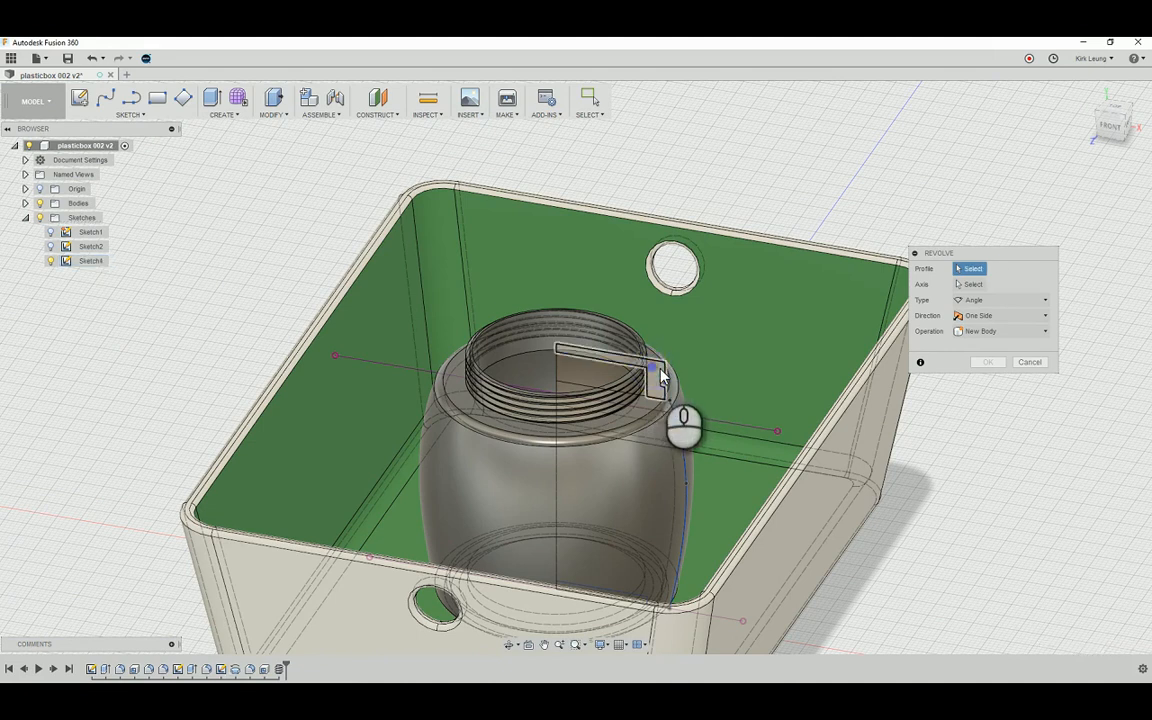
{"action": "scroll", "coordinate": [653, 373], "scroll_direction": "up", "scroll_amount": 8}
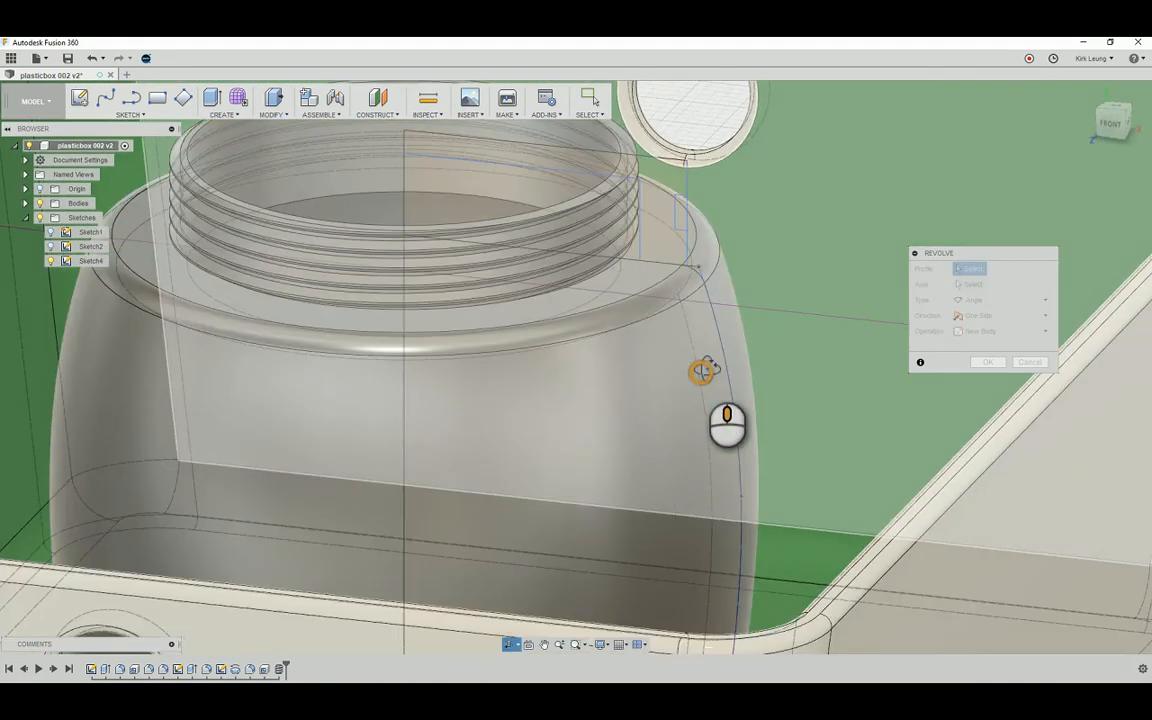
{"action": "middle_click_drag", "start_coordinate": [701, 372], "coordinate": [722, 357], "text": "shift"}
{"action": "middle_click_drag", "start_coordinate": [797, 226], "coordinate": [702, 493]}
{"action": "mouse_move", "coordinate": [742, 450]}
{"action": "middle_mouse_down", "text": "shift"}
{"action": "mouse_move", "coordinate": [746, 424]}
{"action": "mouse_move", "coordinate": [753, 430]}
{"action": "middle_mouse_up", "text": "shift"}
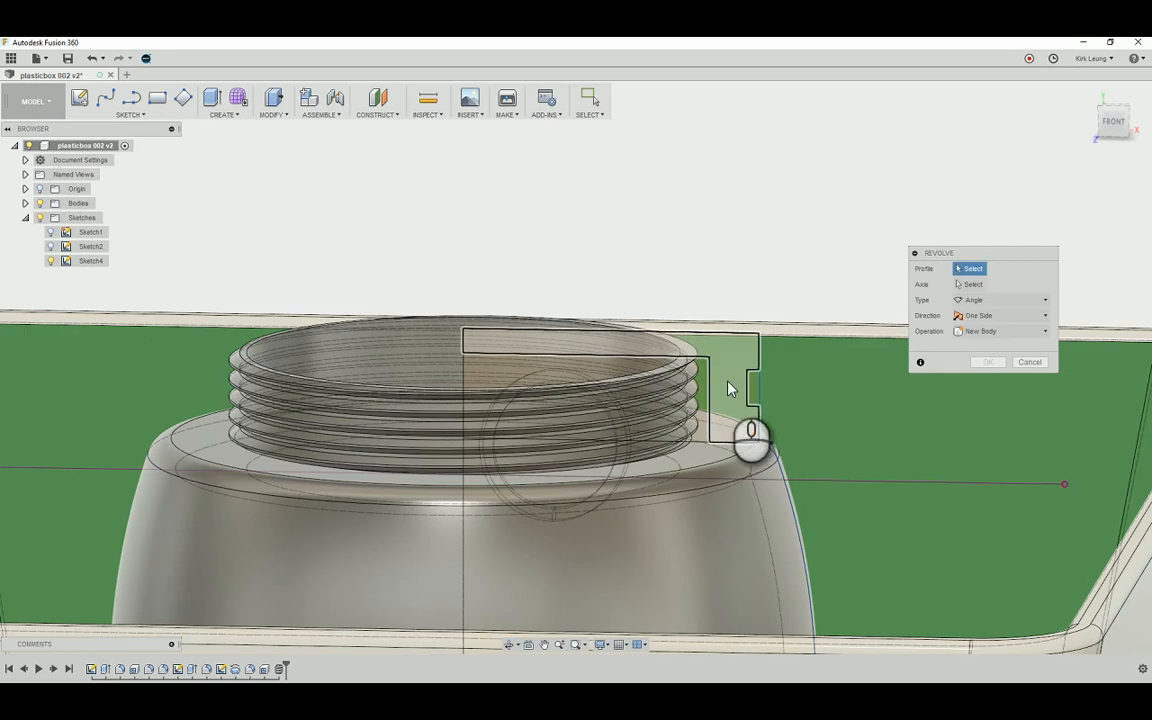
{"action": "left_click", "coordinate": [729, 389]}
{"action": "left_click", "coordinate": [970, 285]}
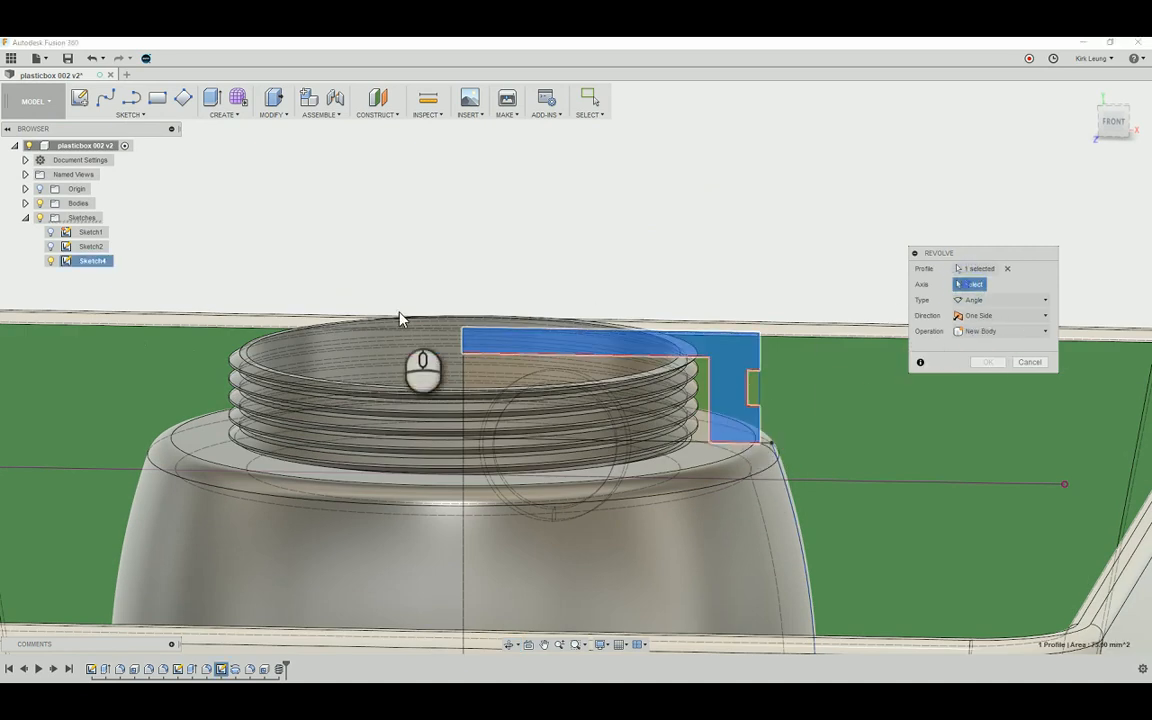
{"action": "left_click", "coordinate": [461, 345]}
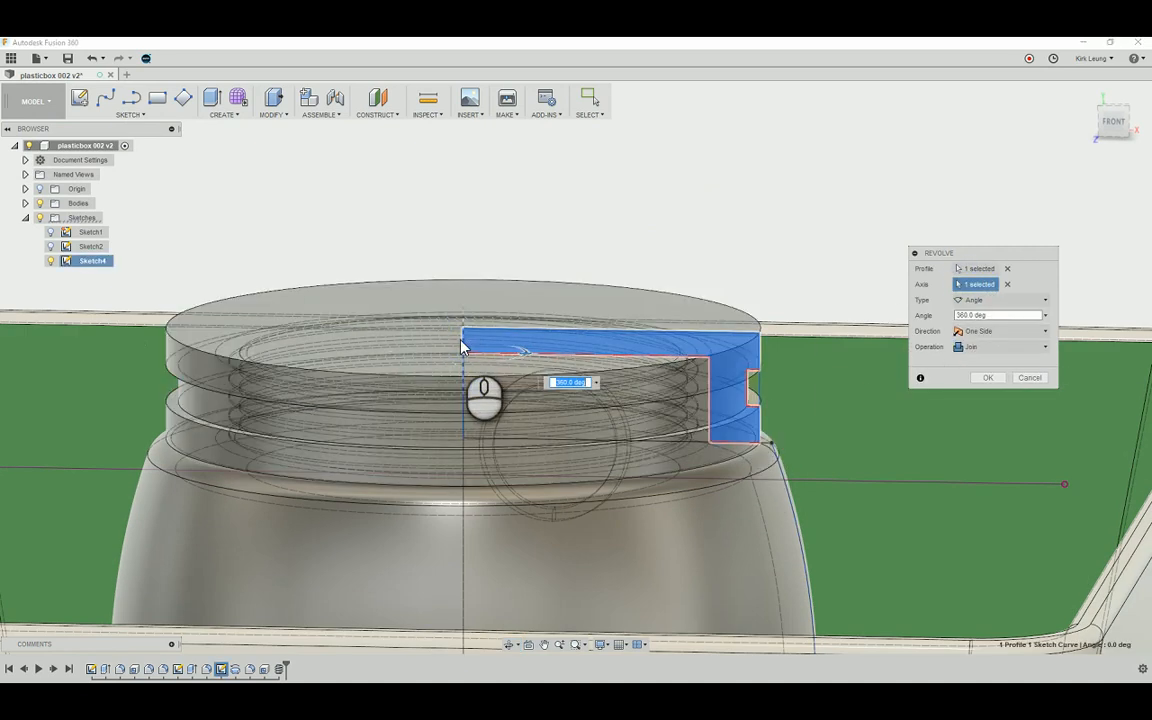
{"action": "mouse_move", "coordinate": [690, 372]}
{"action": "middle_mouse_down", "text": "shift"}
{"action": "mouse_move", "coordinate": [711, 360]}
{"action": "mouse_move", "coordinate": [707, 373]}
{"action": "middle_mouse_up", "text": "shift"}
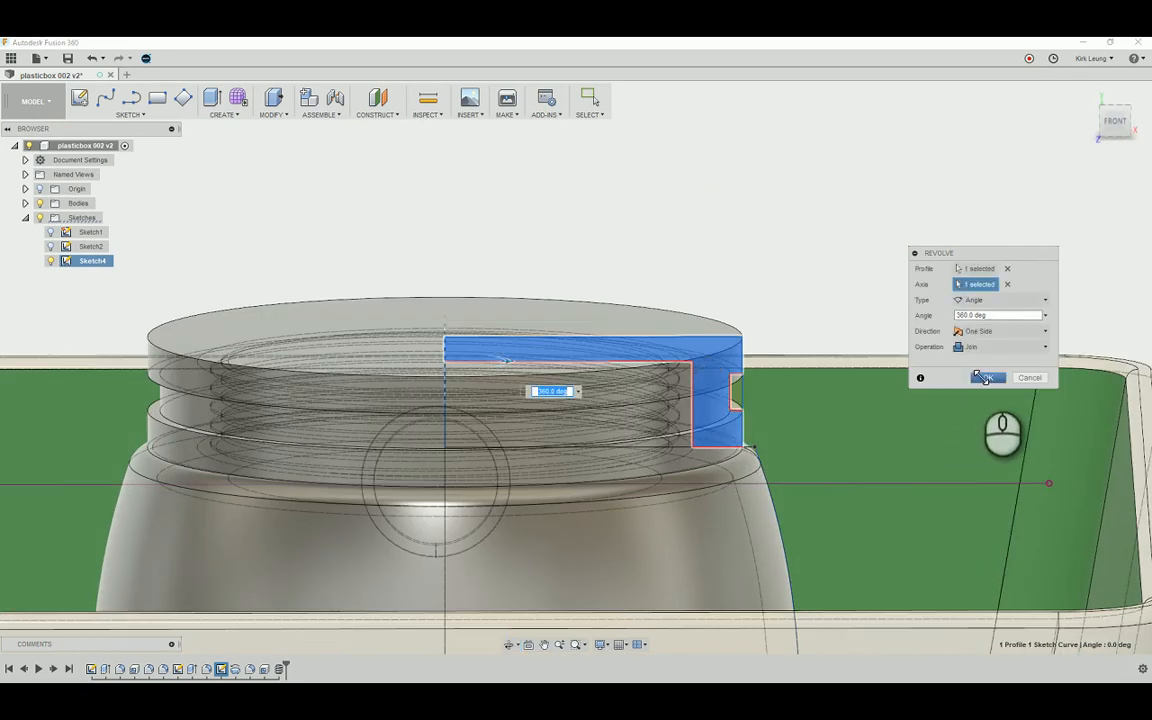
{"action": "left_click", "coordinate": [1000, 347]}
{"action": "left_click", "coordinate": [998, 408]}
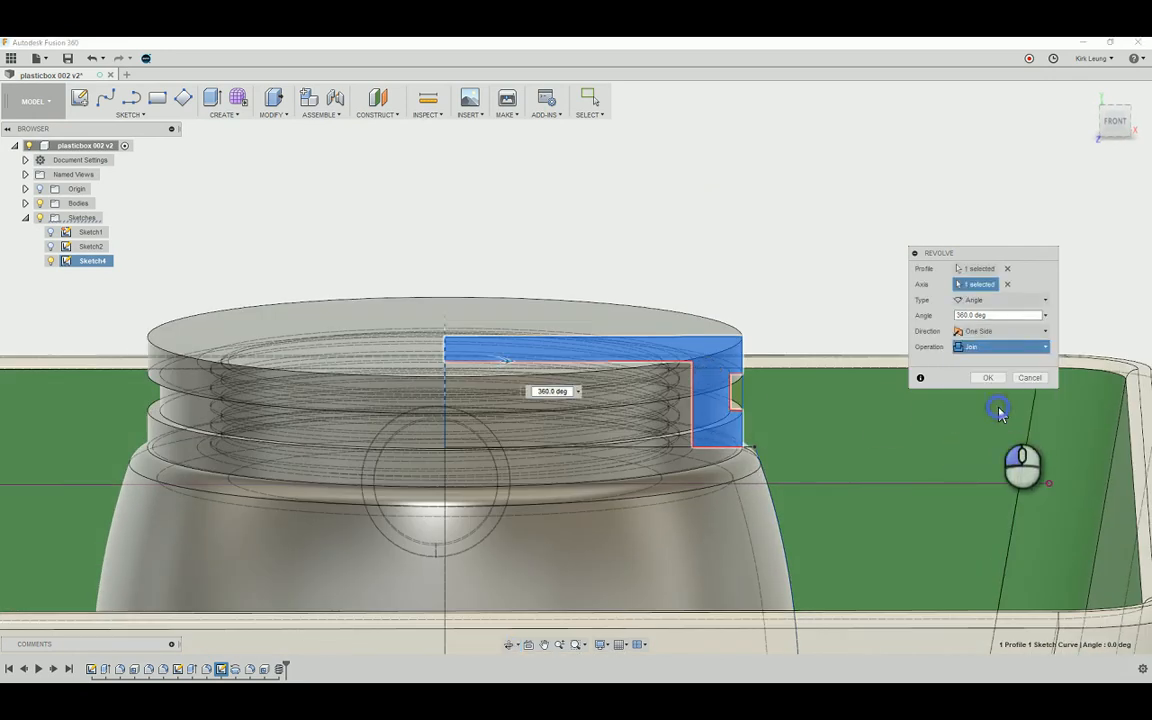
{"action": "left_click", "coordinate": [995, 379]}
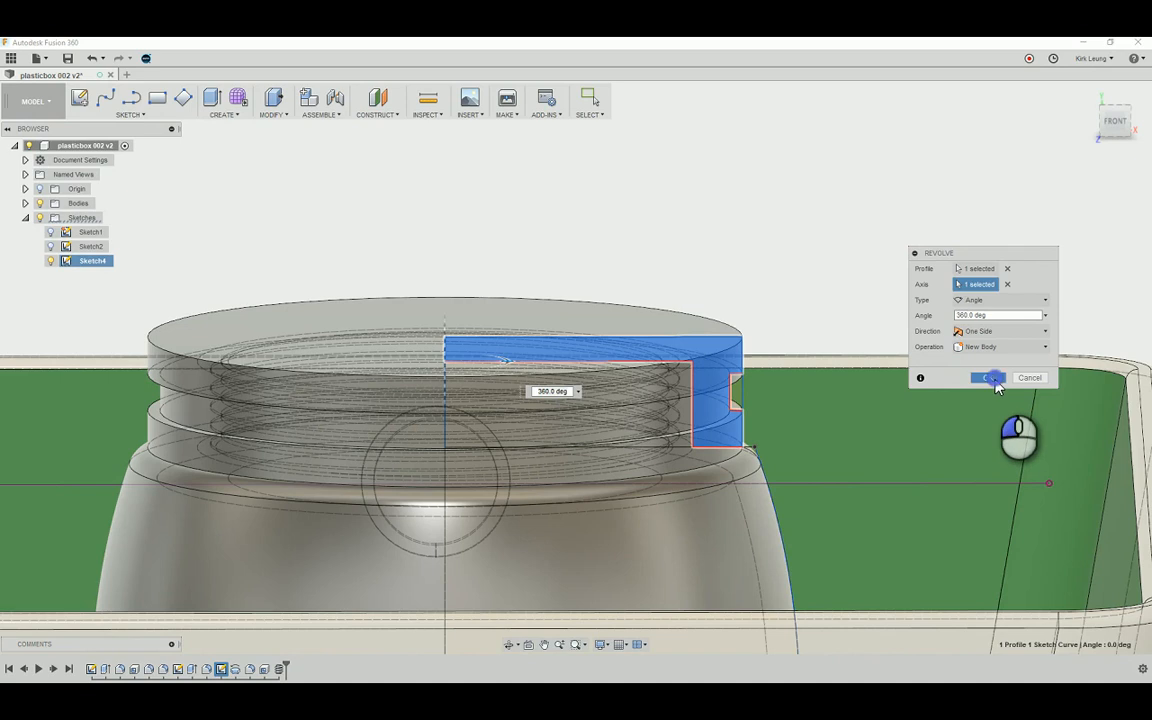
Hide Sketch4 together with the box and container bodies, leaving only the lid displayed
{"action": "scroll", "coordinate": [753, 407], "scroll_direction": "up", "scroll_amount": 4}
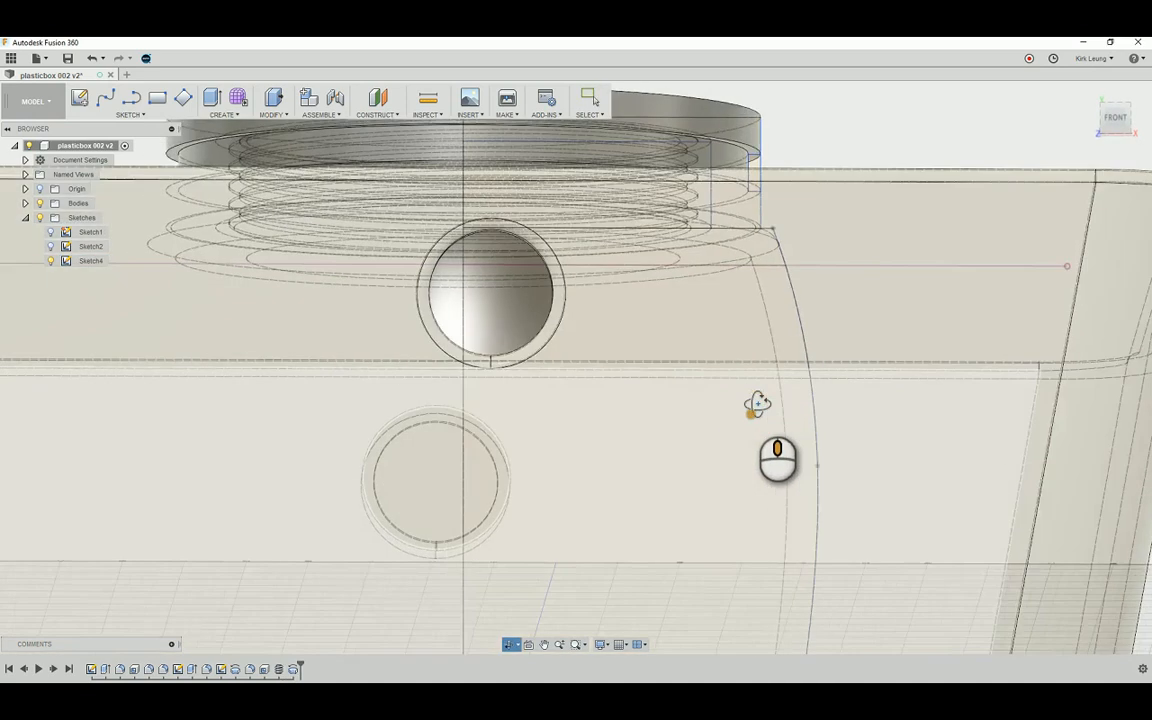
{"action": "scroll", "coordinate": [755, 420], "scroll_direction": "down", "scroll_amount": 4}
{"action": "scroll", "coordinate": [755, 427], "scroll_direction": "down", "scroll_amount": 5}
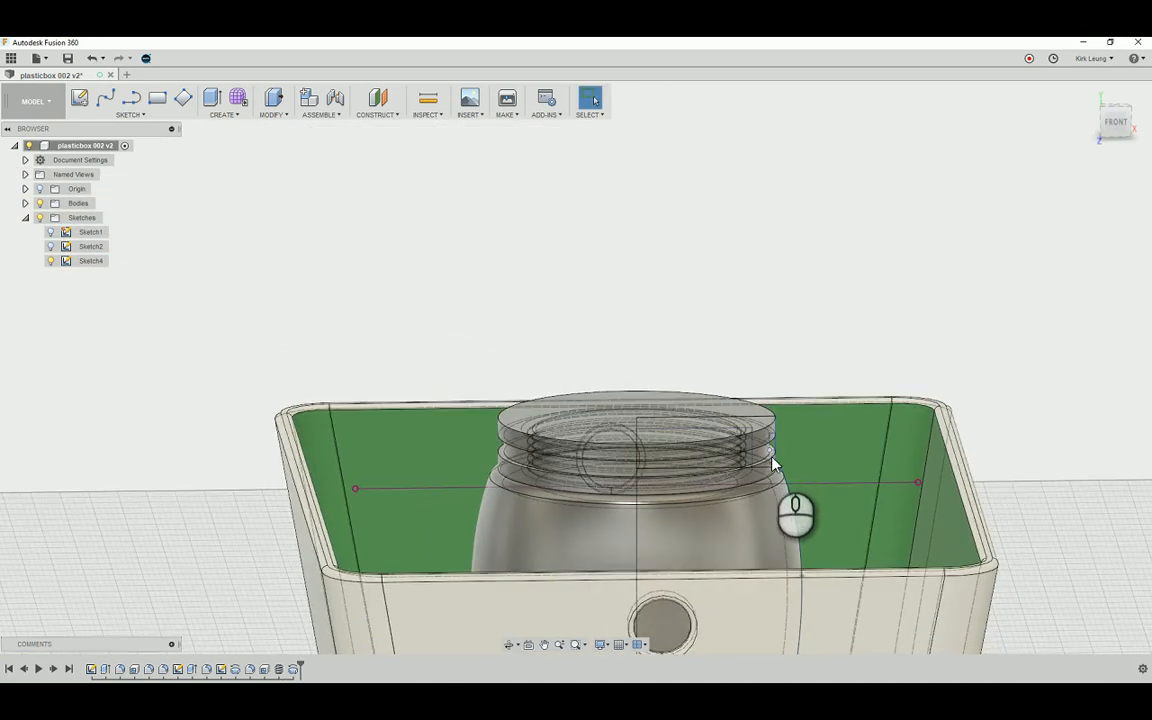
{"action": "scroll", "coordinate": [757, 462], "scroll_direction": "up", "scroll_amount": 2}
{"action": "left_click", "coordinate": [56, 261]}
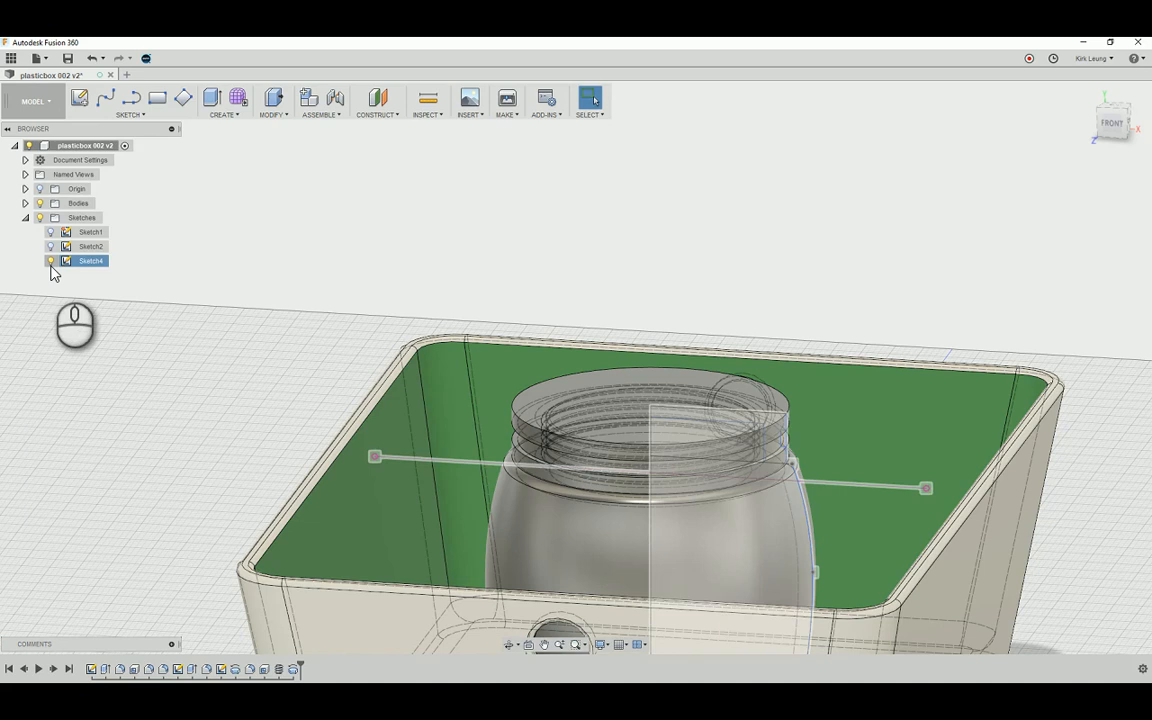
{"action": "left_click", "coordinate": [50, 262]}
{"action": "middle_click_drag", "start_coordinate": [293, 362], "coordinate": [266, 268]}
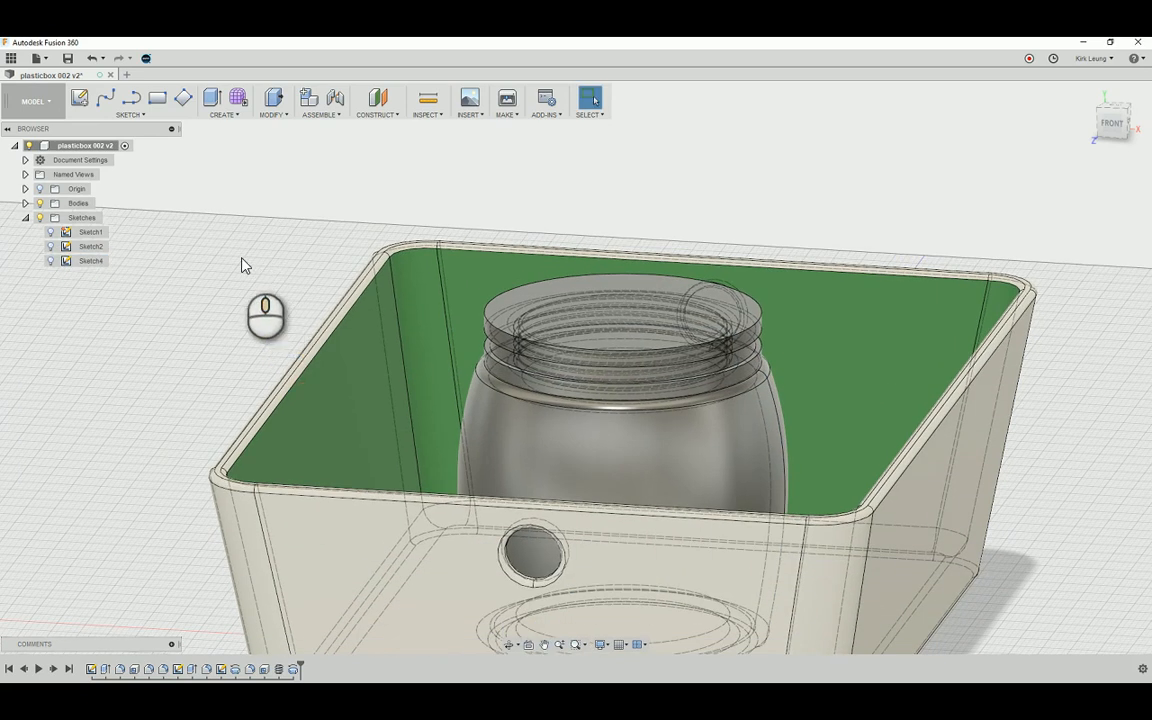
{"action": "left_click", "coordinate": [26, 203]}
{"action": "left_click", "coordinate": [52, 218]}
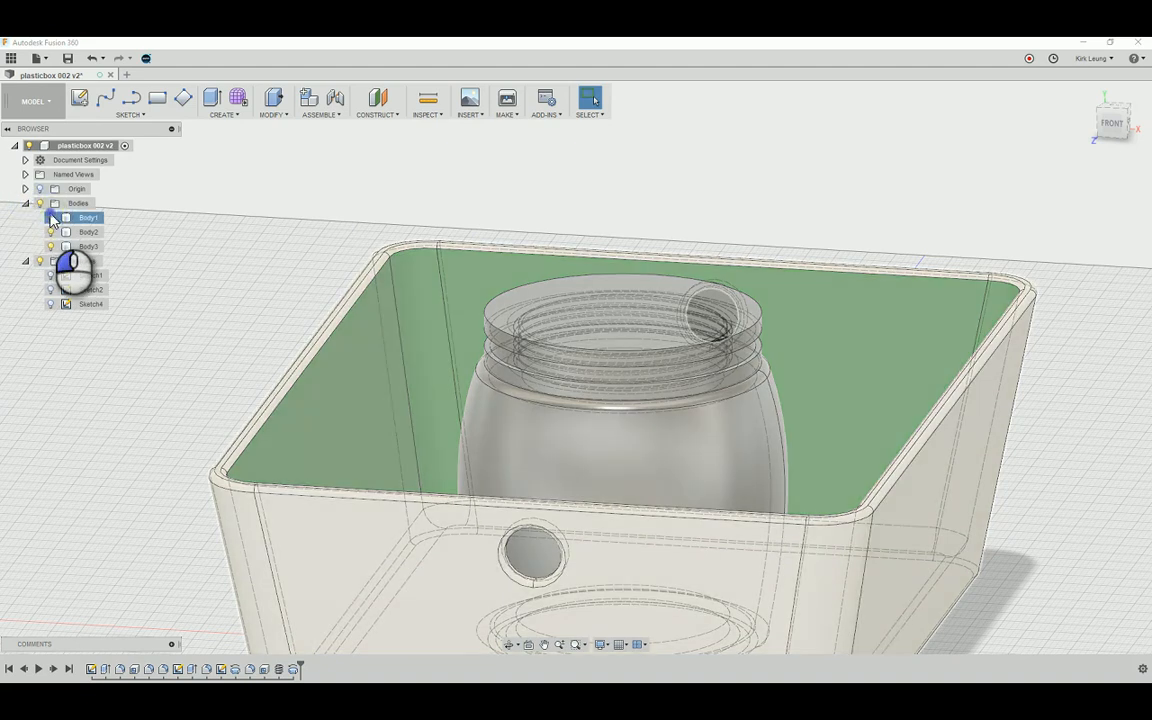
{"action": "left_click", "coordinate": [52, 218]}
{"action": "left_click", "coordinate": [52, 232]}
Set up a modelled, full-length right-hand M38x1.5 ISO Metric thread on the lid's inner cylindrical face
{"action": "middle_click_drag", "start_coordinate": [652, 404], "coordinate": [685, 370], "text": "shift"}
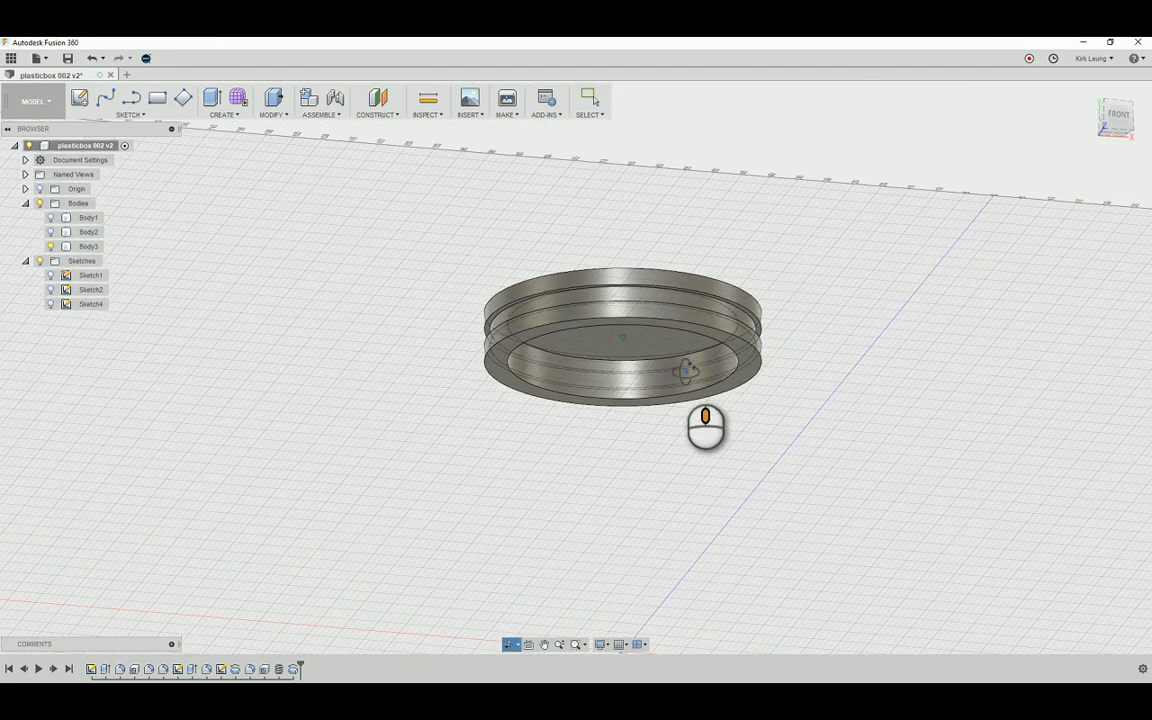
{"action": "left_click", "coordinate": [216, 116]}
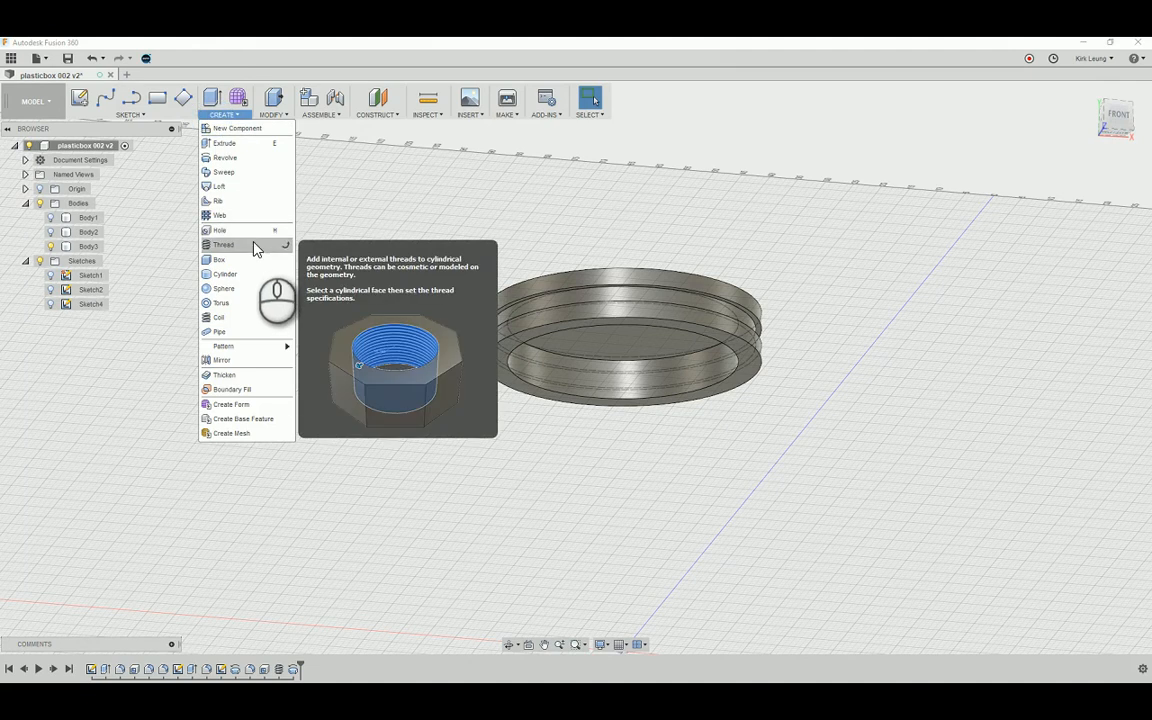
{"action": "left_click", "coordinate": [223, 245]}
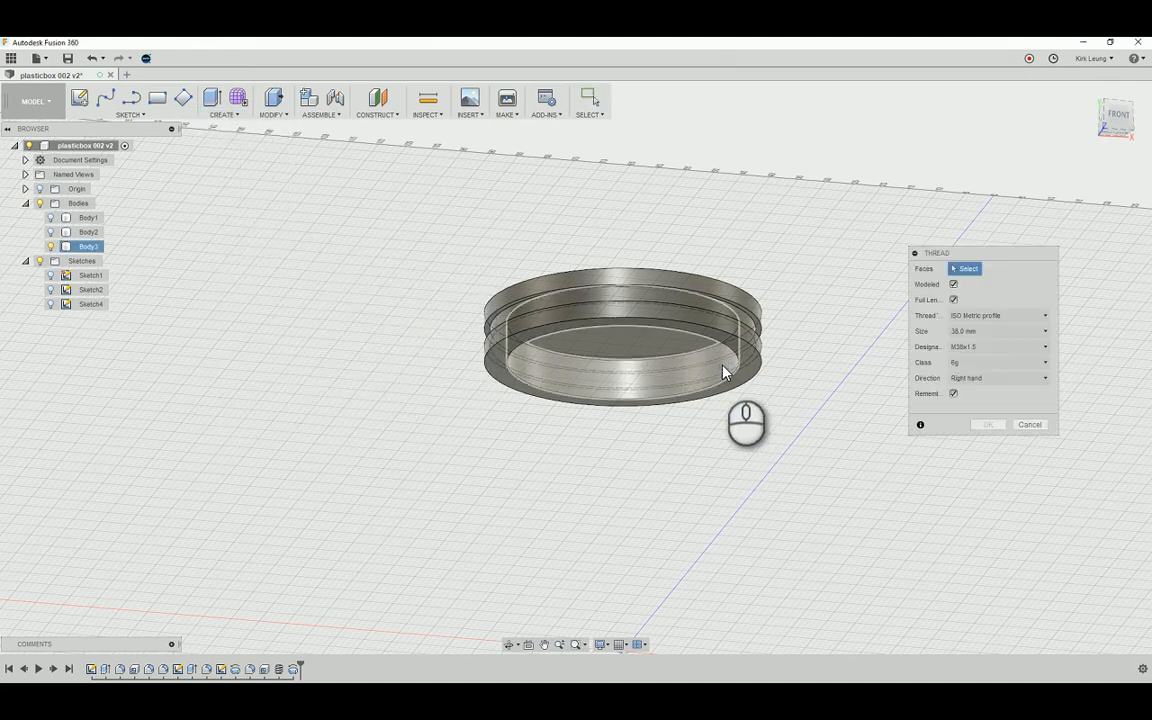
{"action": "left_click", "coordinate": [732, 362]}
{"action": "scroll", "coordinate": [766, 334], "scroll_direction": "up", "scroll_amount": 3}
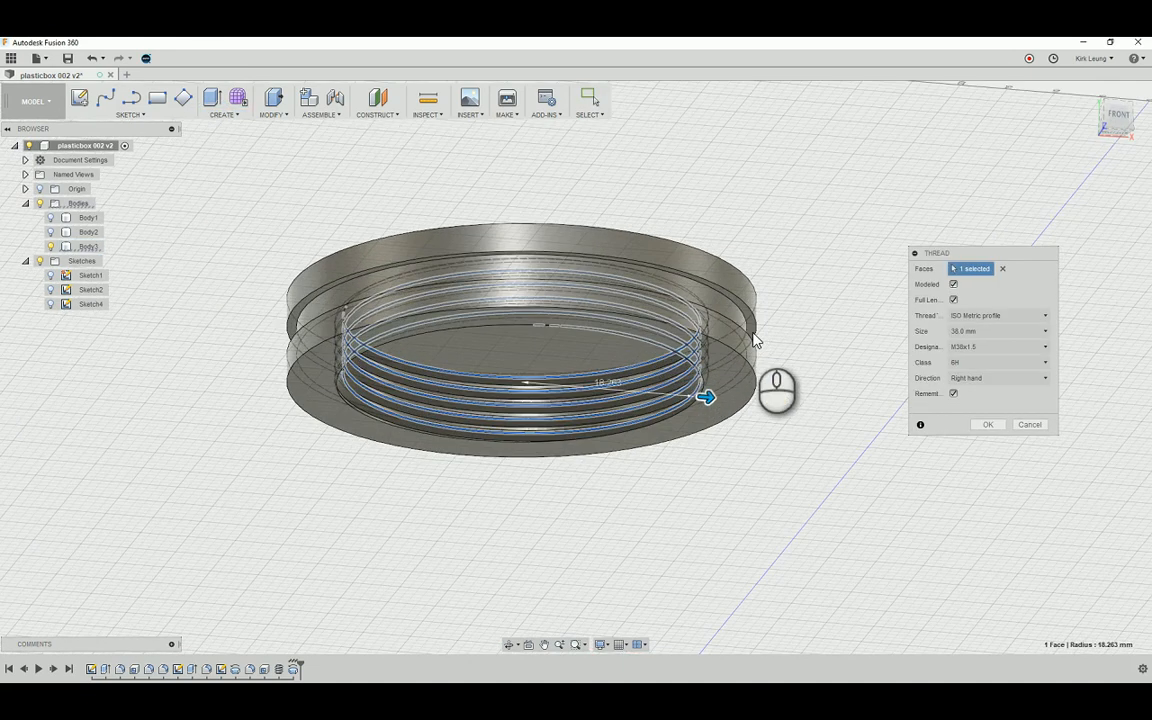
{"action": "middle_click_drag", "start_coordinate": [755, 340], "coordinate": [757, 378], "text": "shift"}
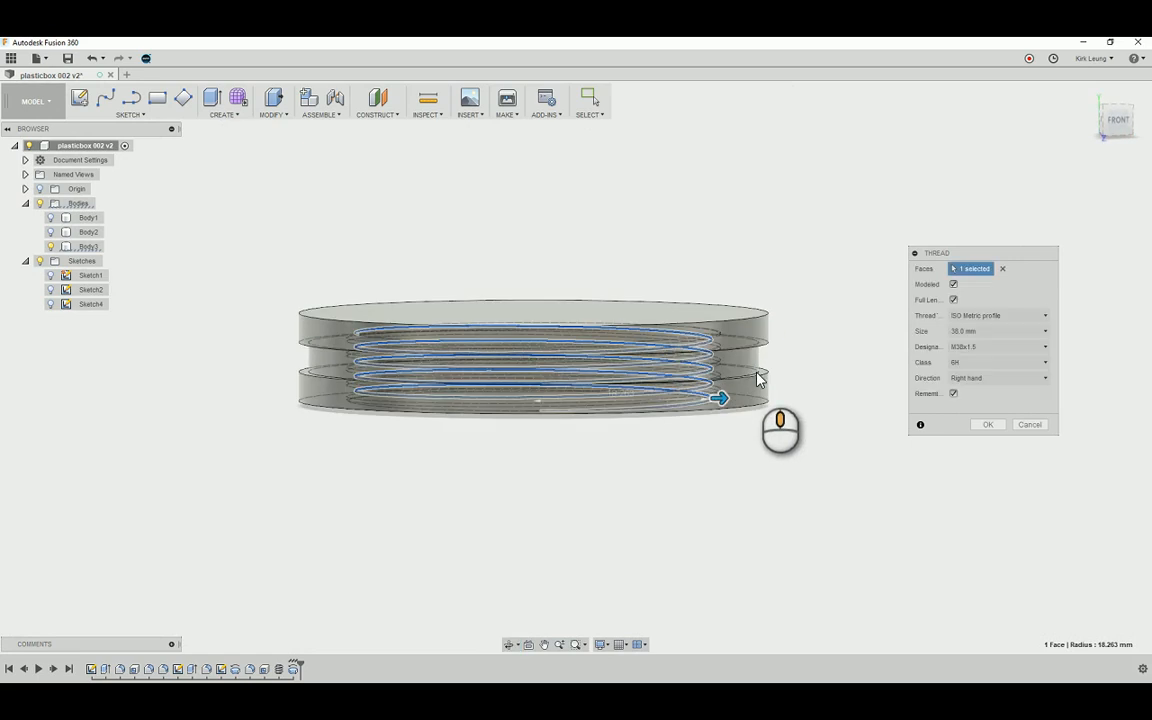
{"action": "left_click", "coordinate": [1117, 122]}
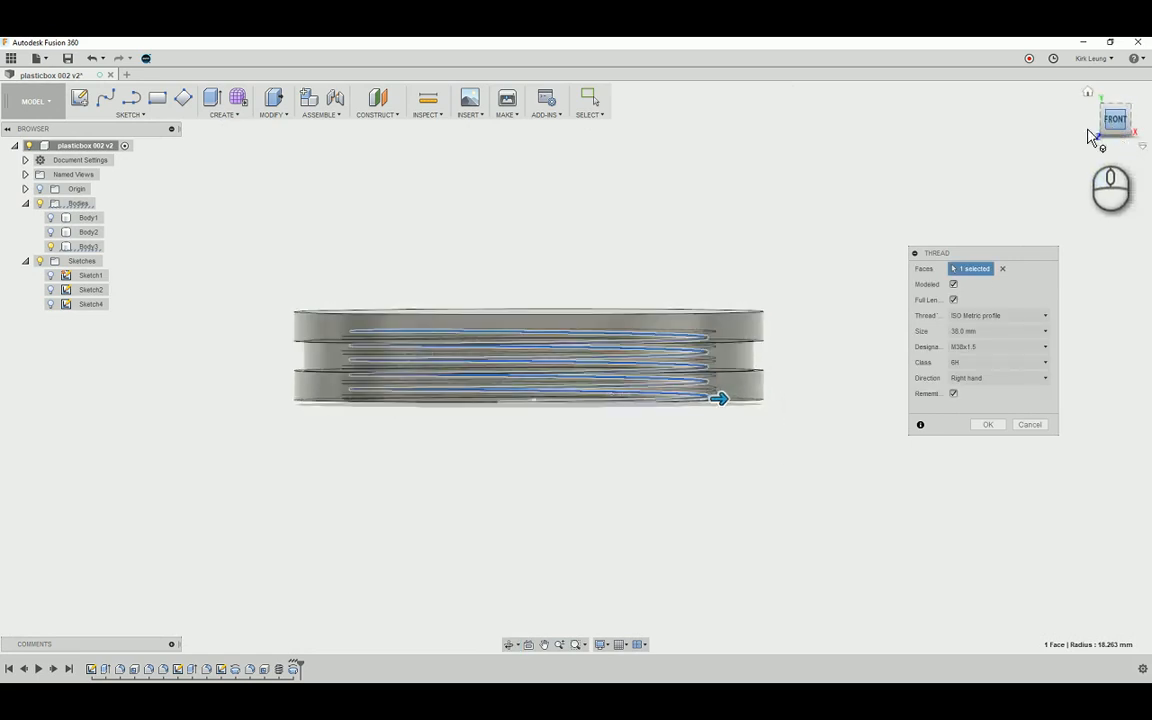
Toggle the container body's visibility to compare it with the lid thread, leave it shown, and create the thread
{"action": "left_click", "coordinate": [52, 234]}
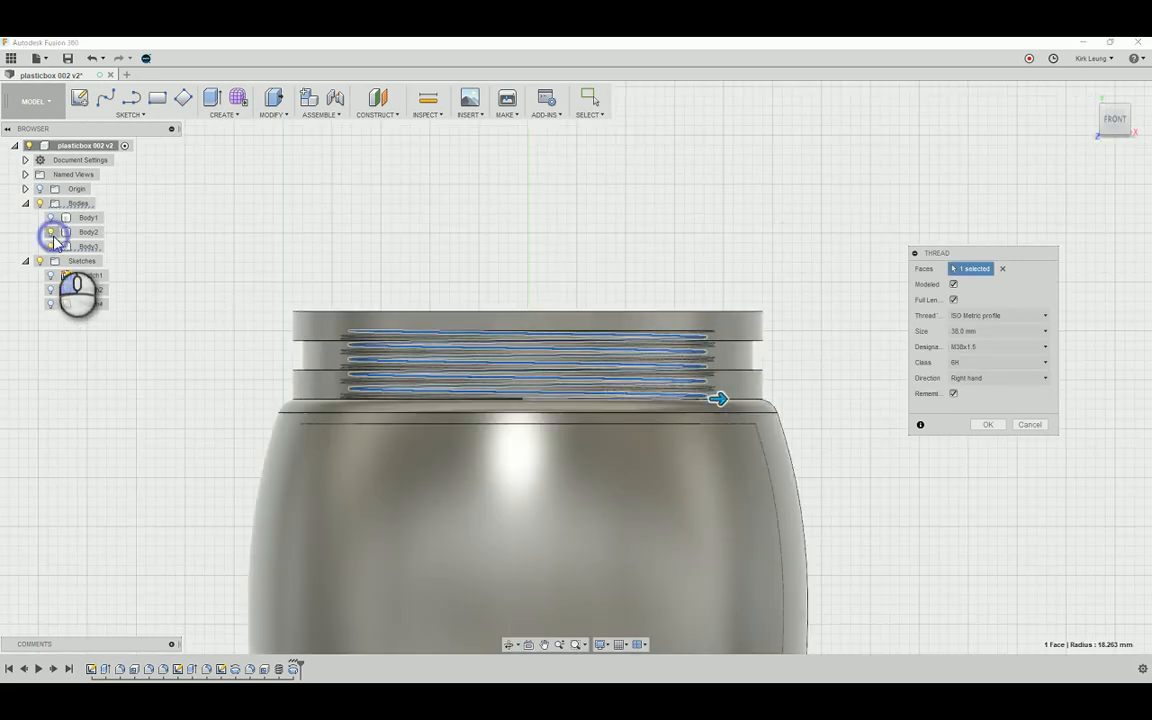
{"action": "left_click", "coordinate": [53, 236]}
{"action": "left_click", "coordinate": [53, 236]}
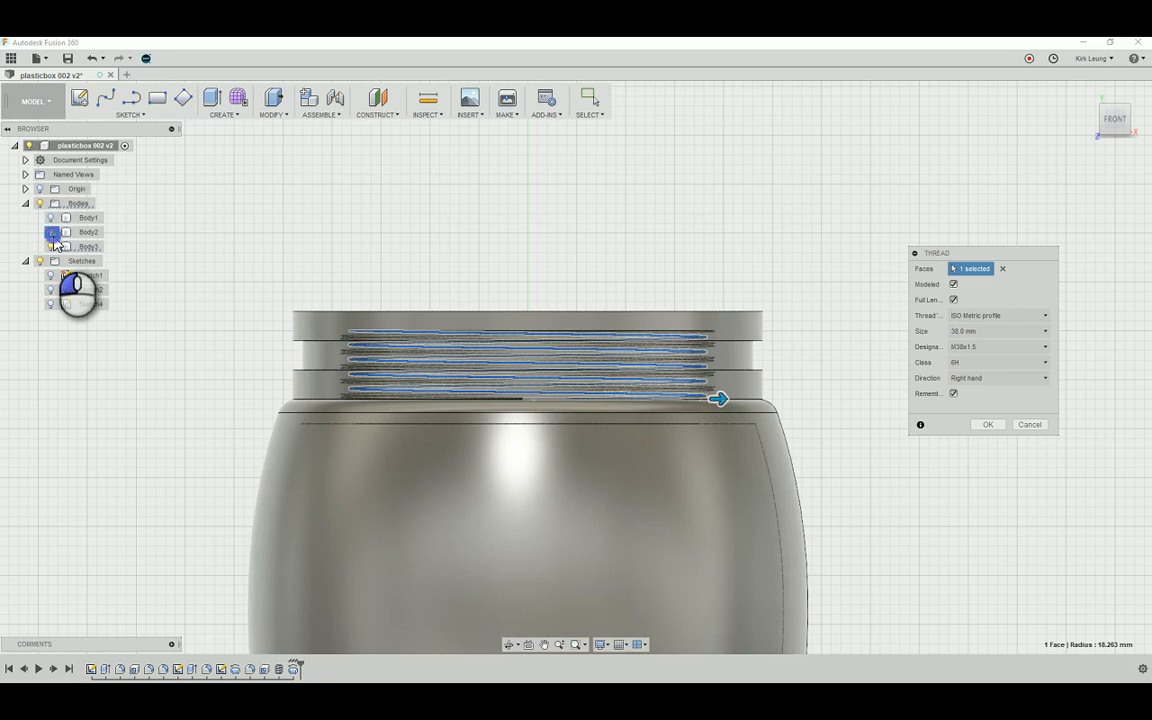
{"action": "left_click", "coordinate": [54, 238]}
{"action": "left_click", "coordinate": [54, 238]}
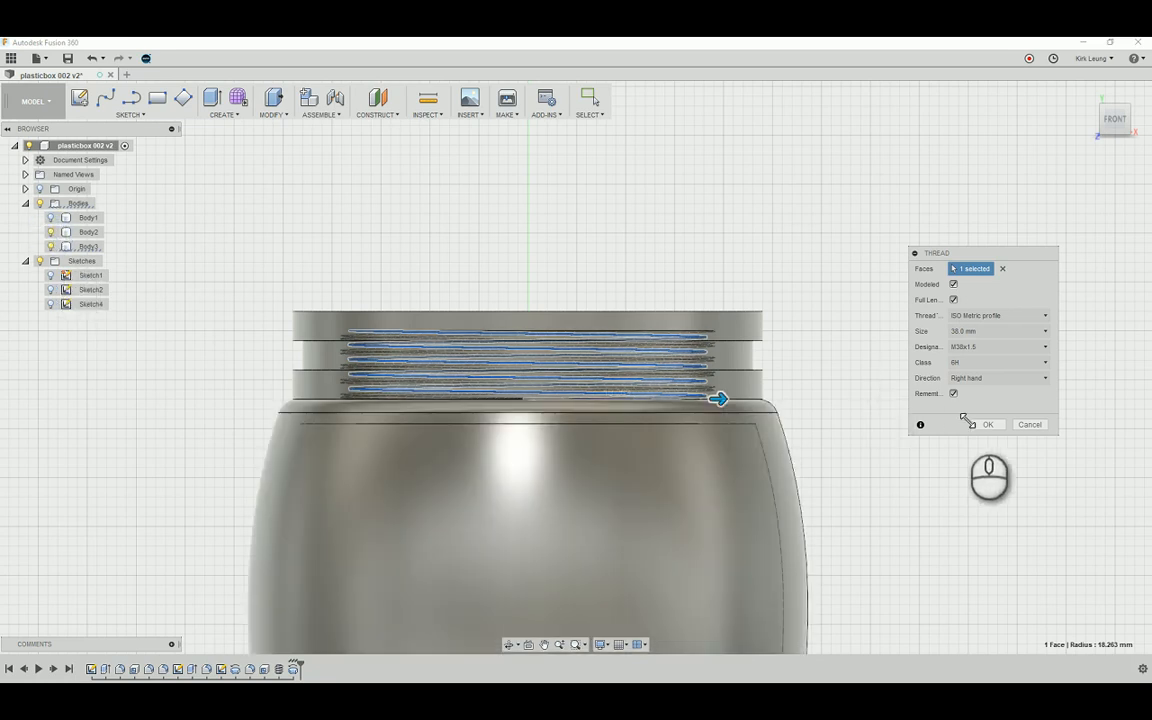
{"action": "left_click", "coordinate": [986, 425]}
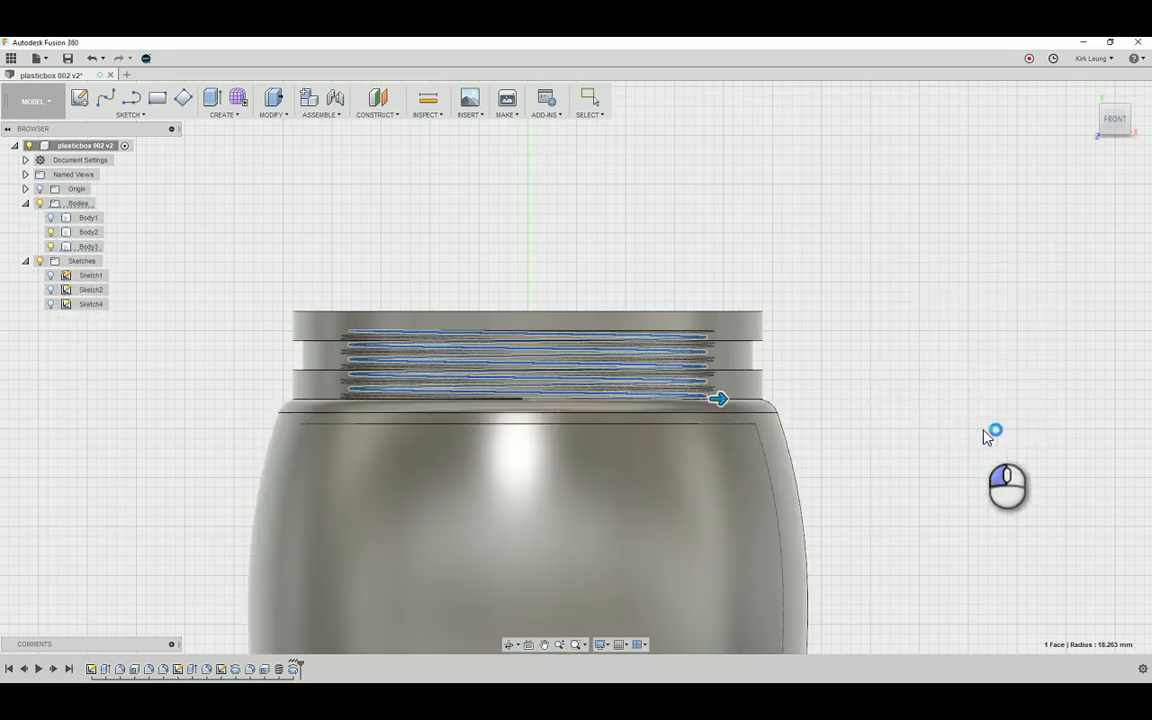
Fillet the lid's four outer circular edges, including both groove edges, with a 2 mm radius
{"action": "middle_click_drag", "start_coordinate": [869, 399], "coordinate": [855, 425], "text": "shift"}
{"action": "key", "text": "f"}
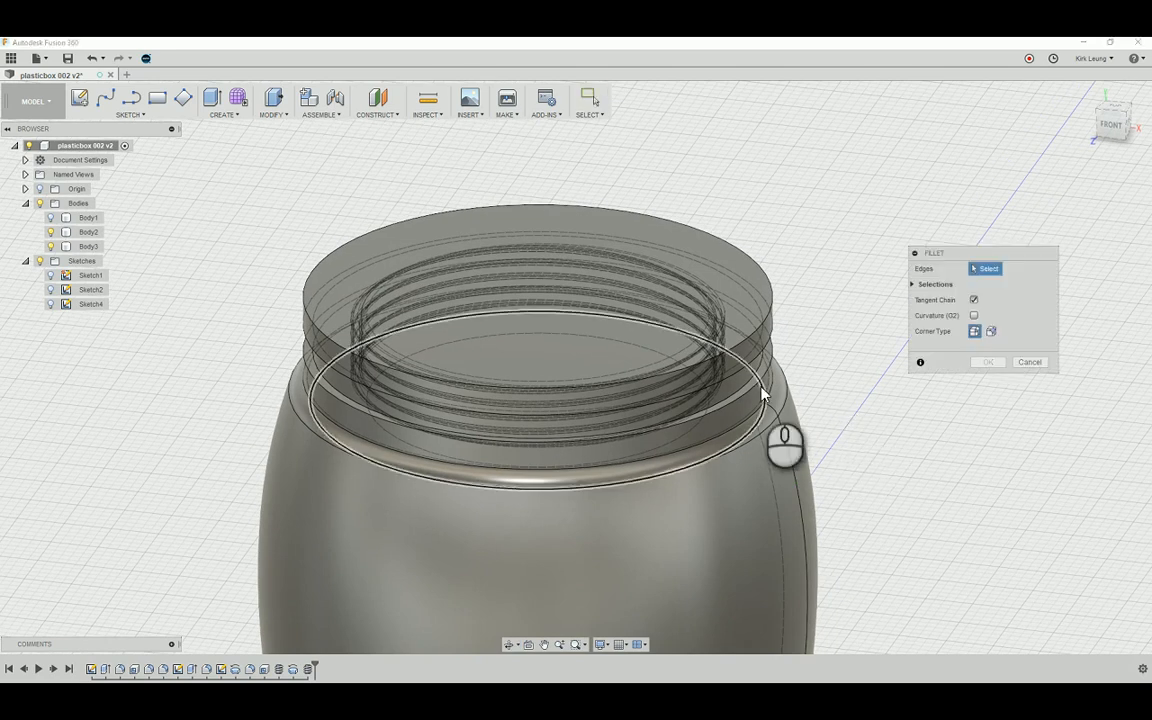
{"action": "left_click", "coordinate": [769, 382]}
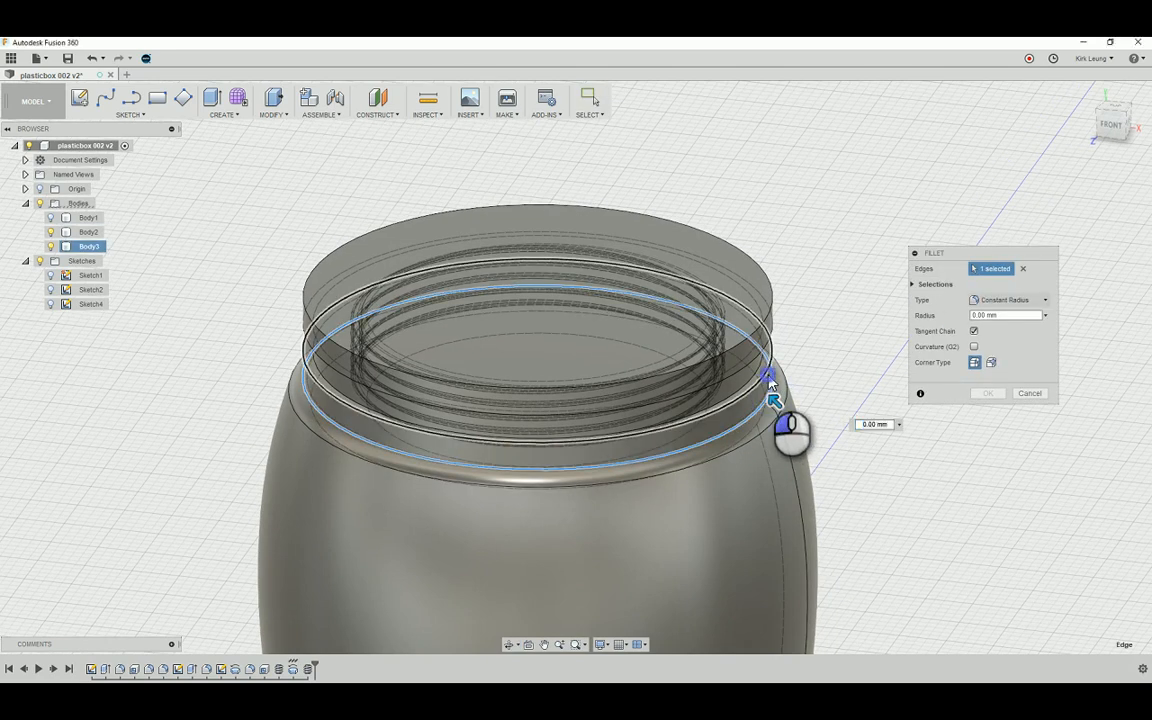
{"action": "left_click", "coordinate": [767, 354]}
{"action": "left_click", "coordinate": [767, 352]}
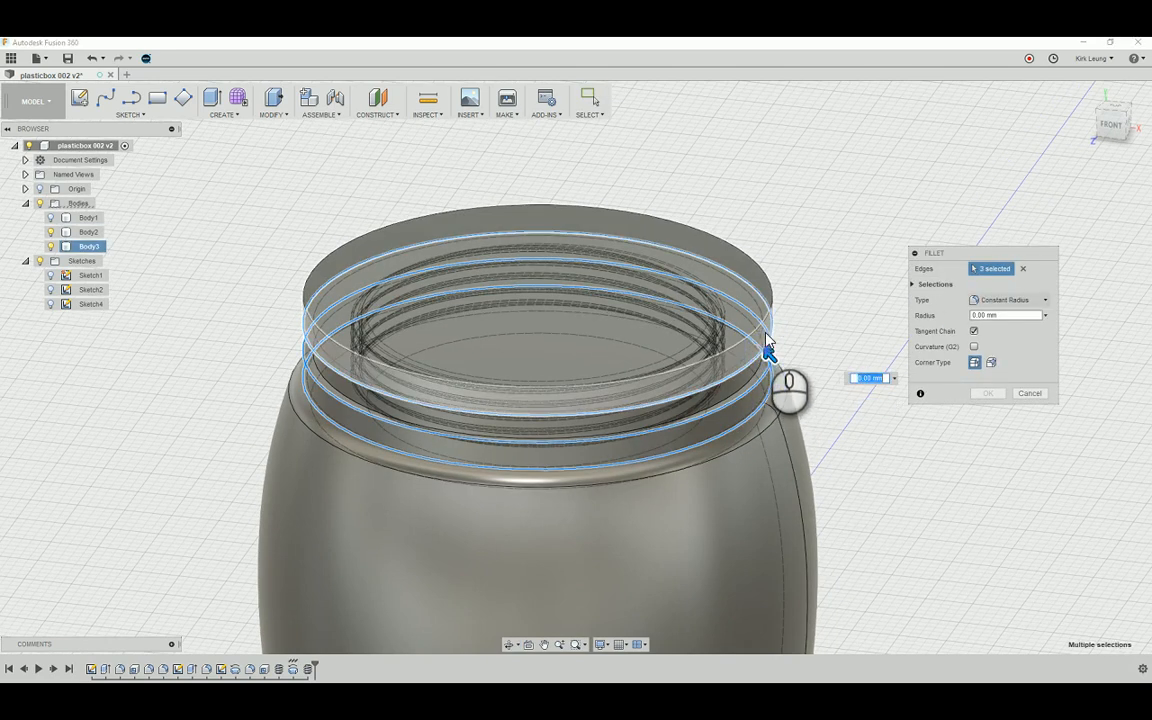
{"action": "left_click", "coordinate": [765, 325]}
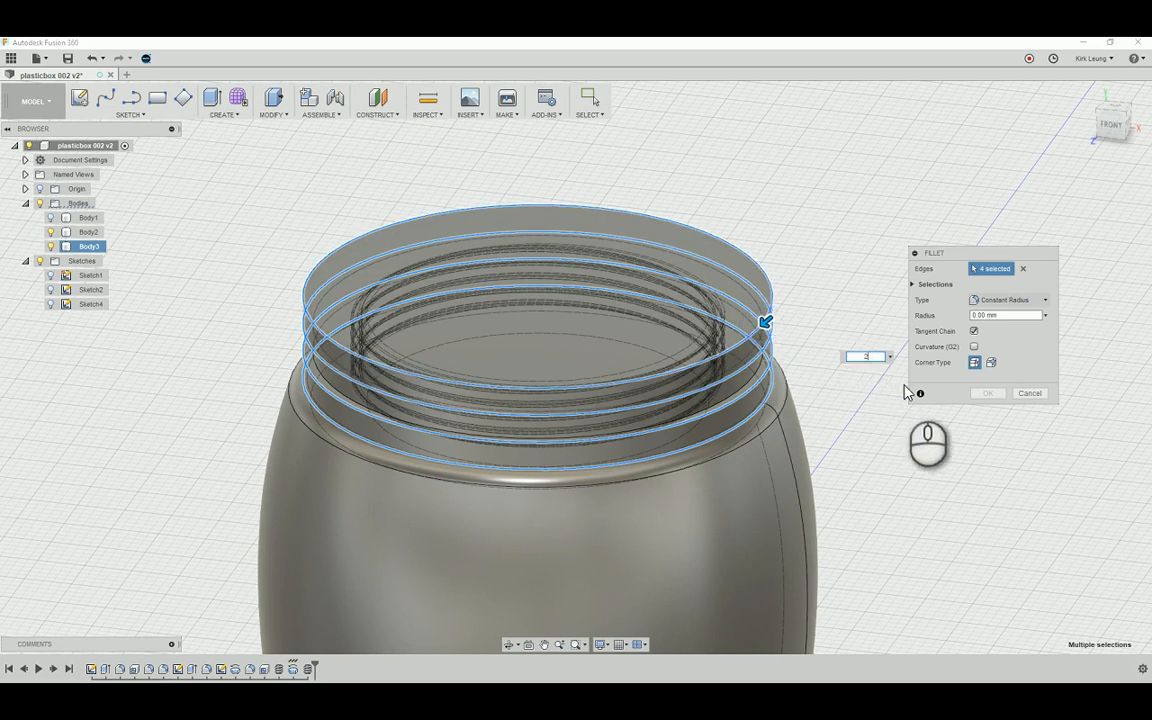
{"action": "type", "text": "2"}
{"action": "middle_click_drag", "start_coordinate": [784, 398], "coordinate": [745, 378], "text": "shift"}
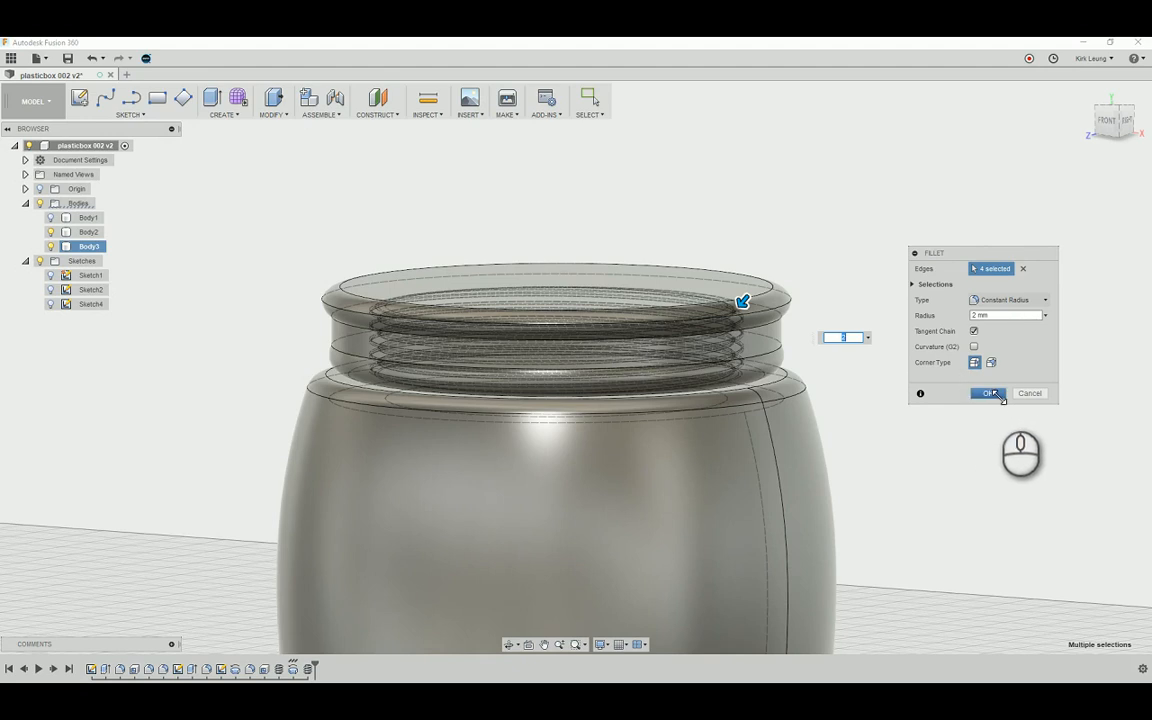
{"action": "left_click", "coordinate": [995, 394]}
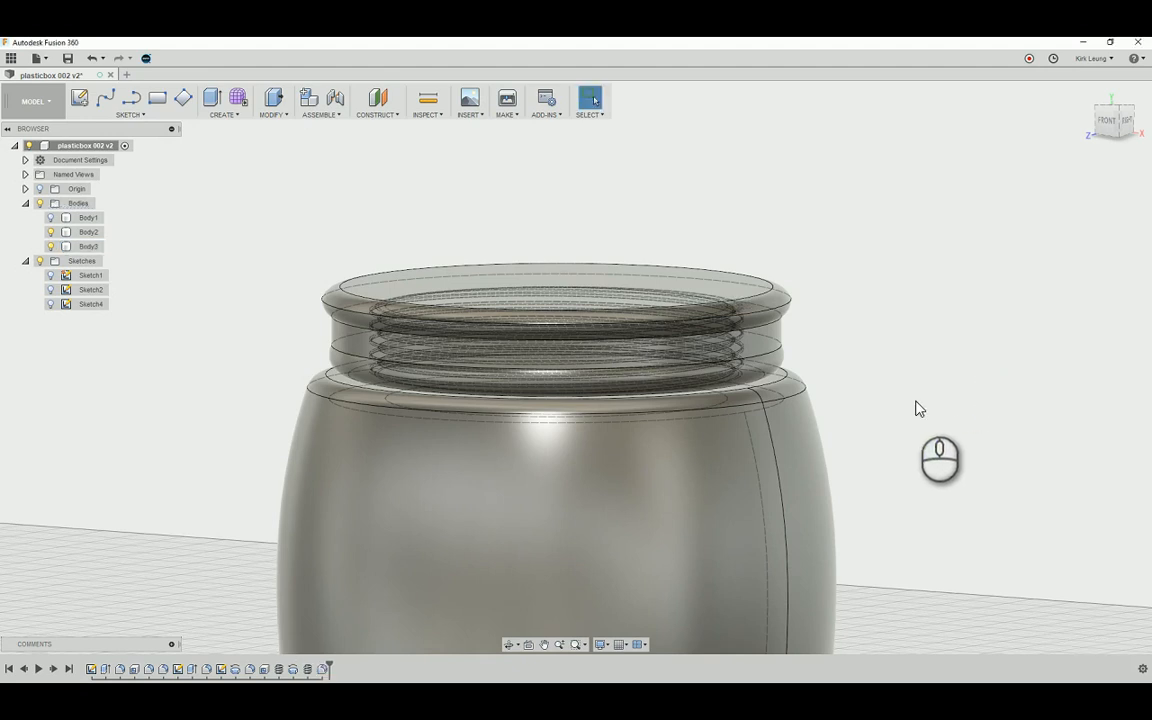
Show the box body again together with the container and lid
{"action": "scroll", "coordinate": [914, 406], "scroll_direction": "down", "scroll_amount": 3}
{"action": "mouse_move", "coordinate": [913, 405]}
{"action": "middle_mouse_down", "text": "shift"}
{"action": "mouse_move", "coordinate": [903, 431]}
{"action": "mouse_move", "coordinate": [597, 370]}
{"action": "mouse_move", "coordinate": [228, 335]}
{"action": "middle_mouse_up", "text": "shift"}
{"action": "scroll", "coordinate": [899, 435], "scroll_direction": "down", "scroll_amount": 4}
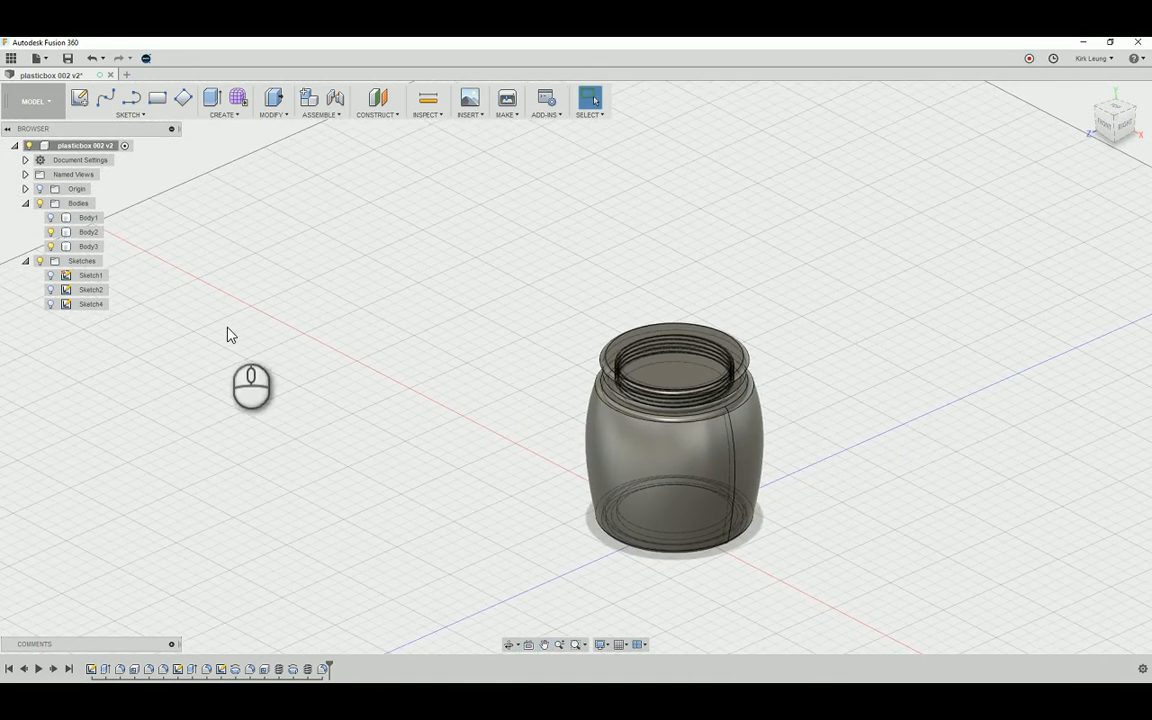
{"action": "left_click", "coordinate": [53, 220]}
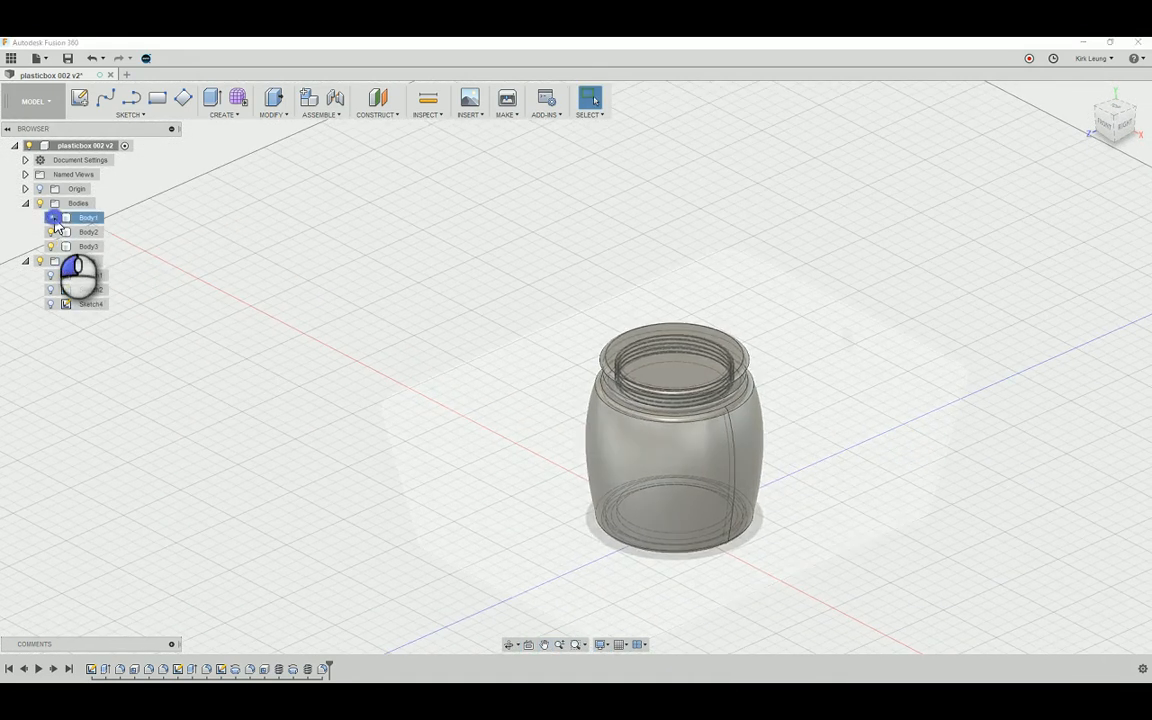
{"action": "left_click", "coordinate": [53, 218]}
{"action": "middle_click_drag", "start_coordinate": [500, 340], "coordinate": [756, 272], "text": "shift"}
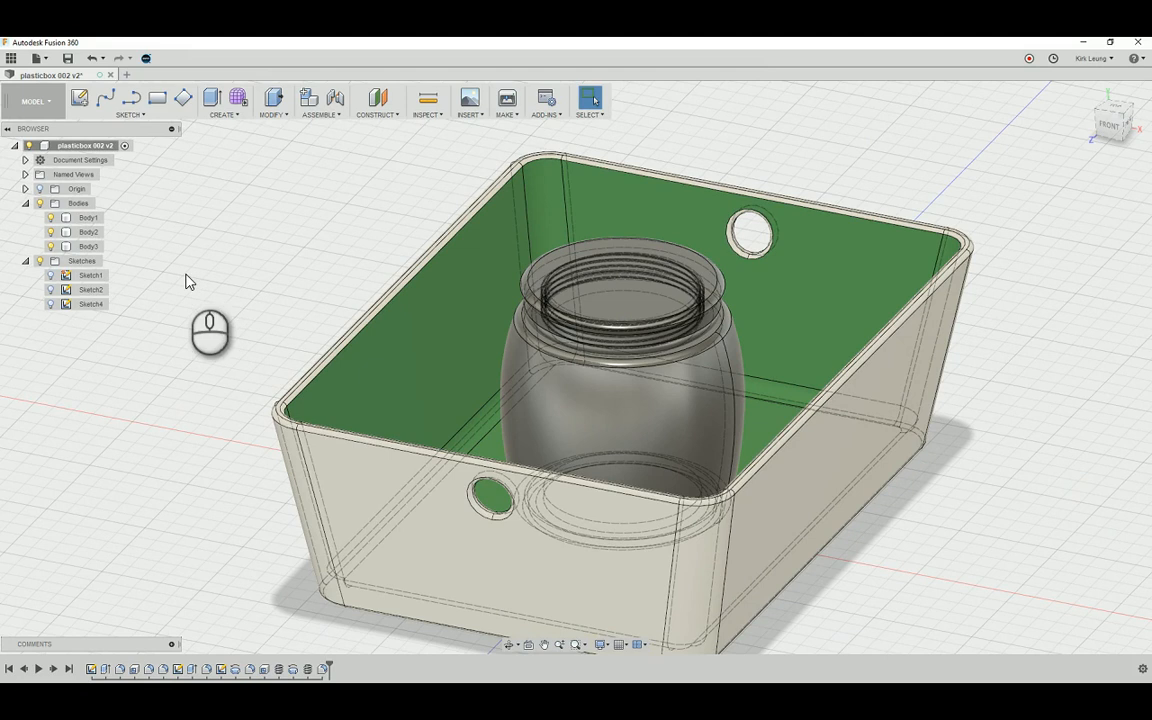
Move the container and lid bodies together by -30 mm along Z inside the box
{"action": "left_click", "coordinate": [95, 245]}
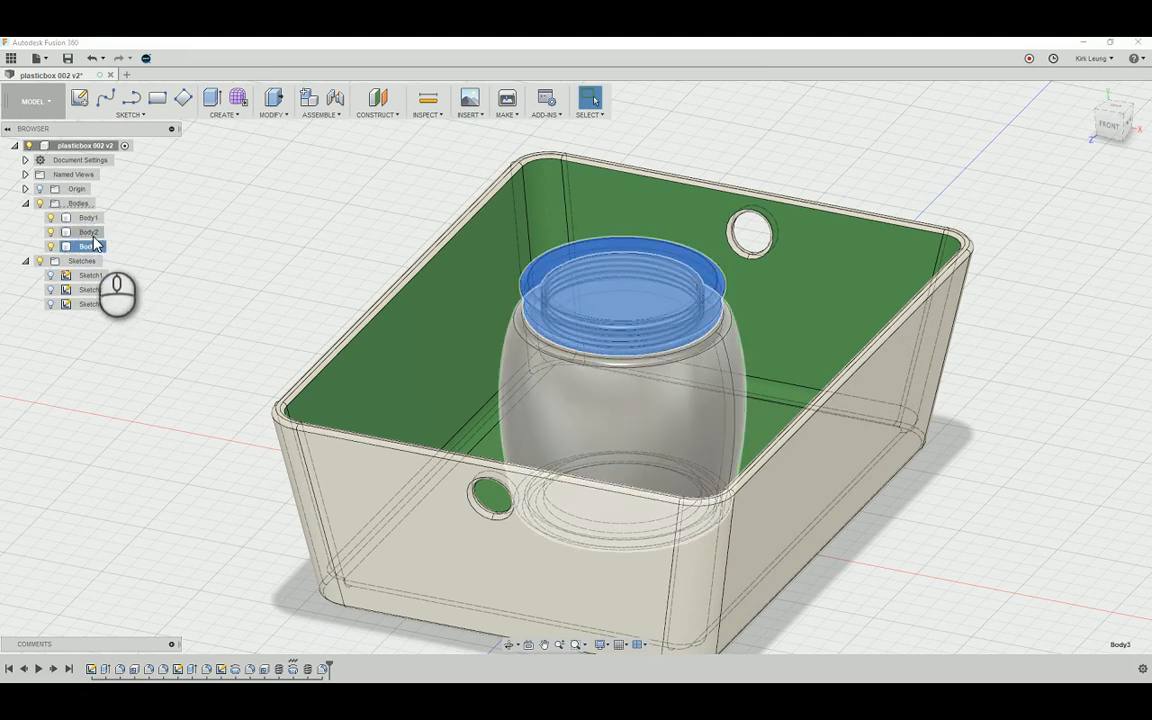
{"action": "left_click", "coordinate": [88, 232], "text": "ctrl"}
{"action": "right_click", "coordinate": [92, 232]}
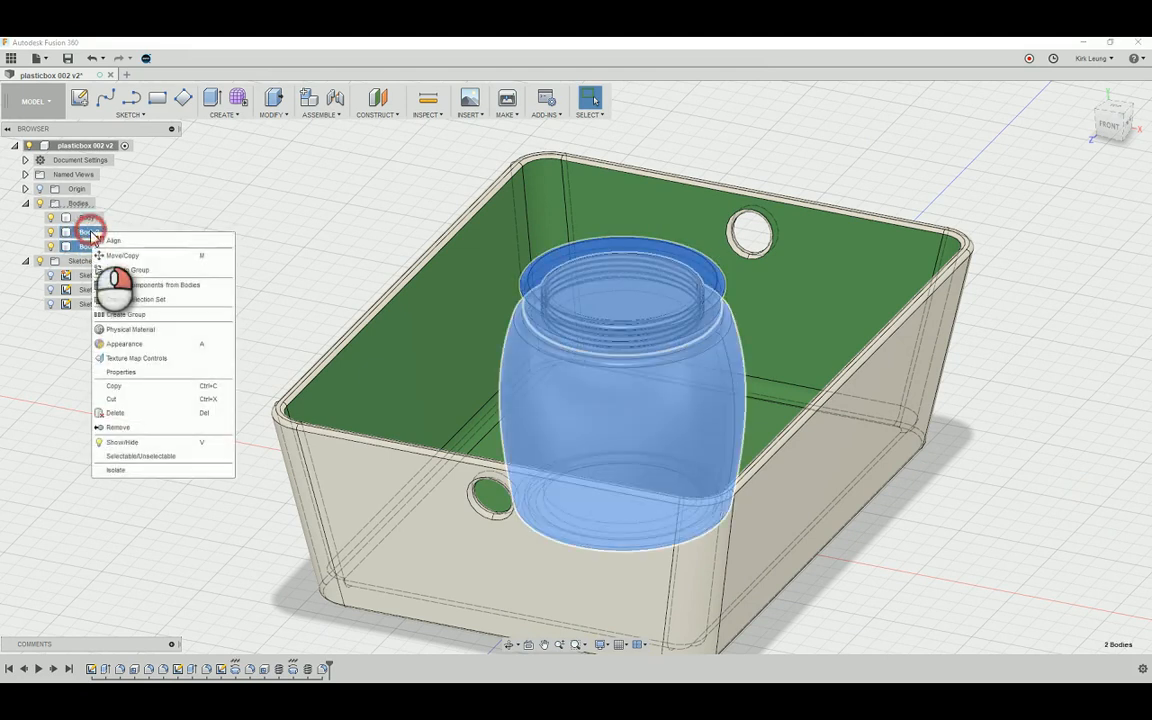
{"action": "left_click", "coordinate": [122, 257]}
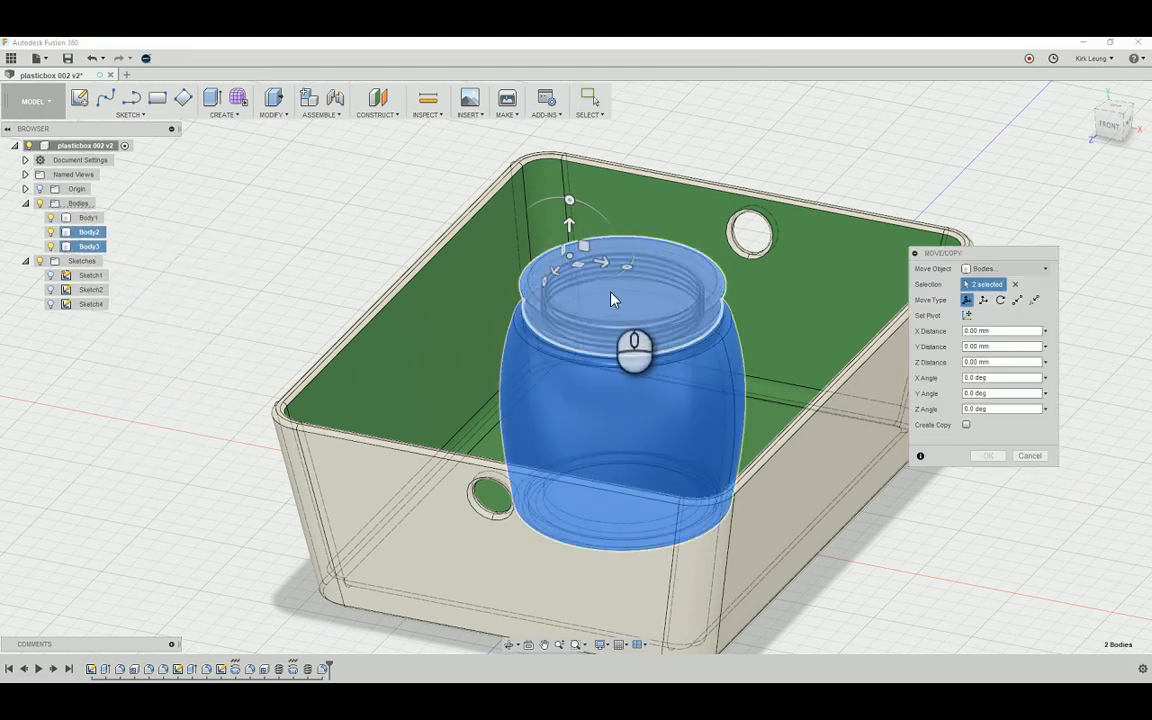
{"action": "left_click_drag", "start_coordinate": [553, 262], "coordinate": [600, 231]}
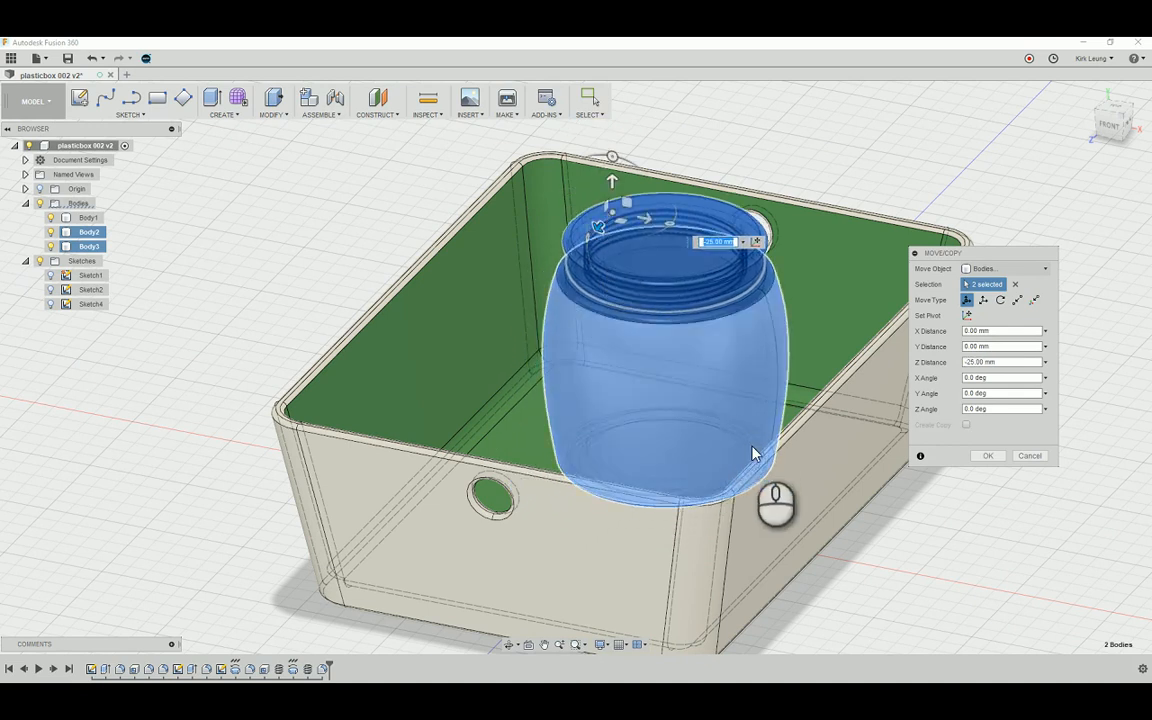
{"action": "middle_click_drag", "start_coordinate": [753, 453], "coordinate": [770, 492], "text": "shift"}
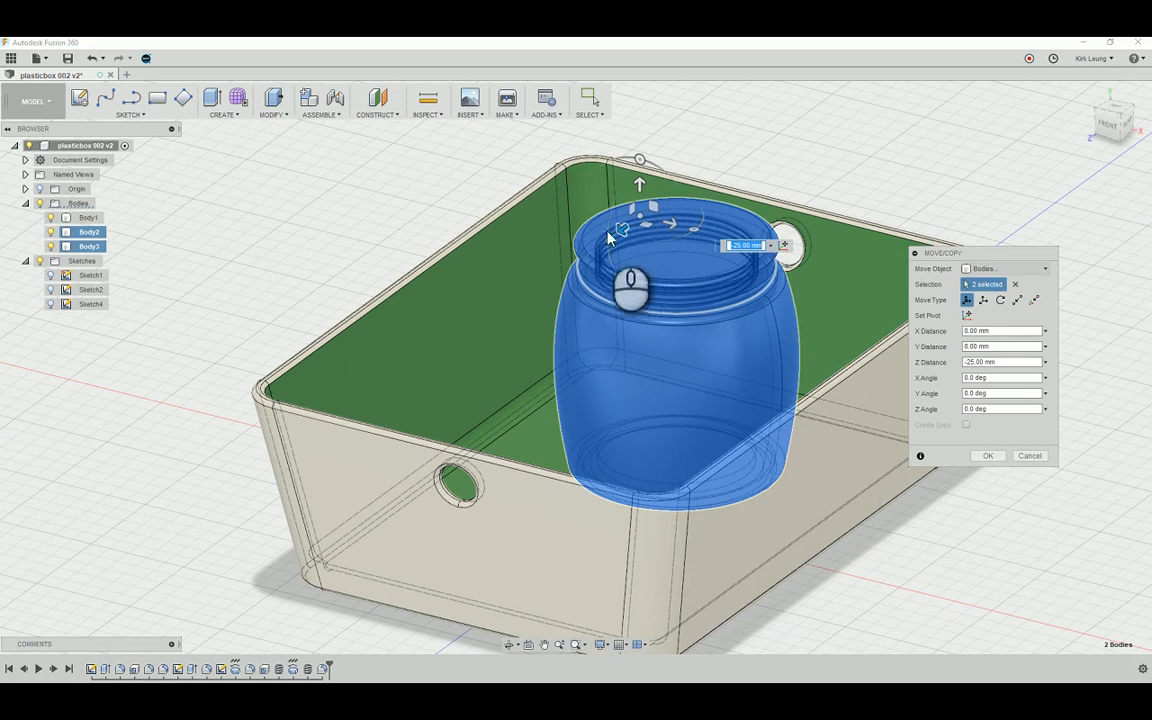
{"action": "left_click_drag", "start_coordinate": [622, 235], "coordinate": [642, 233]}
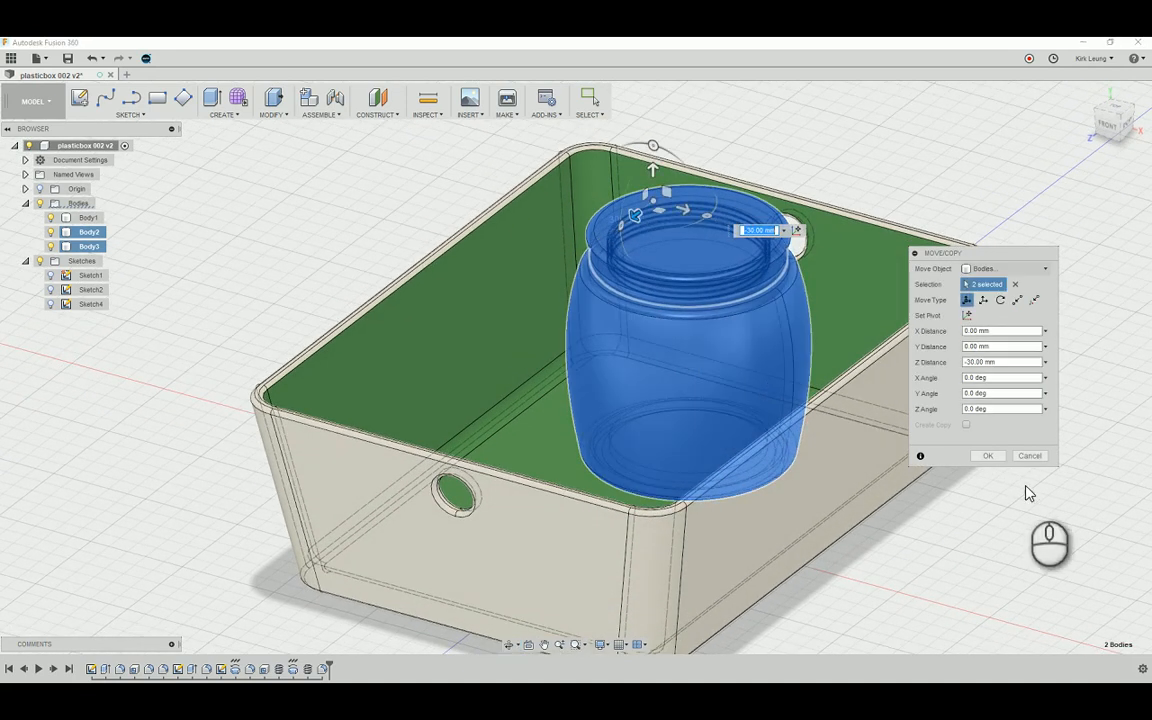
{"action": "left_click", "coordinate": [987, 456]}
Switch to the Render workspace with the box and the closed container in view
{"action": "middle_click_drag", "start_coordinate": [1005, 548], "coordinate": [950, 525], "text": "shift"}
{"action": "scroll", "coordinate": [950, 523], "scroll_direction": "down", "scroll_amount": 1}
{"action": "scroll", "coordinate": [920, 523], "scroll_direction": "up", "scroll_amount": 1}
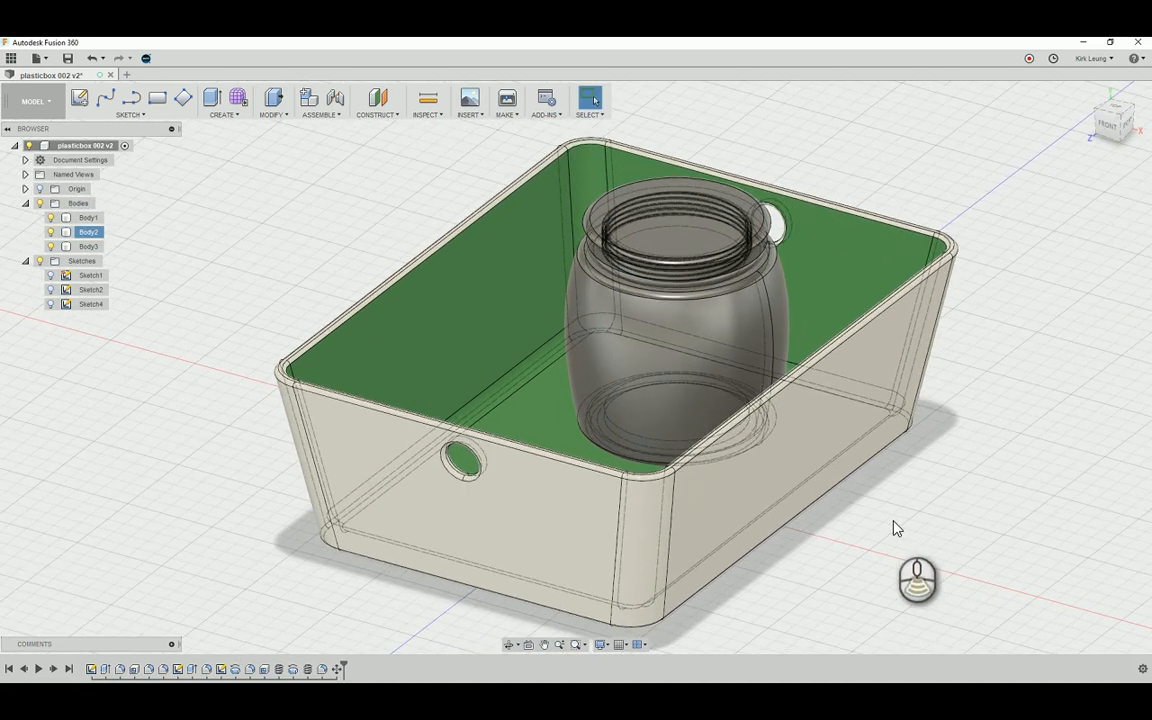
{"action": "left_click", "coordinate": [35, 103]}
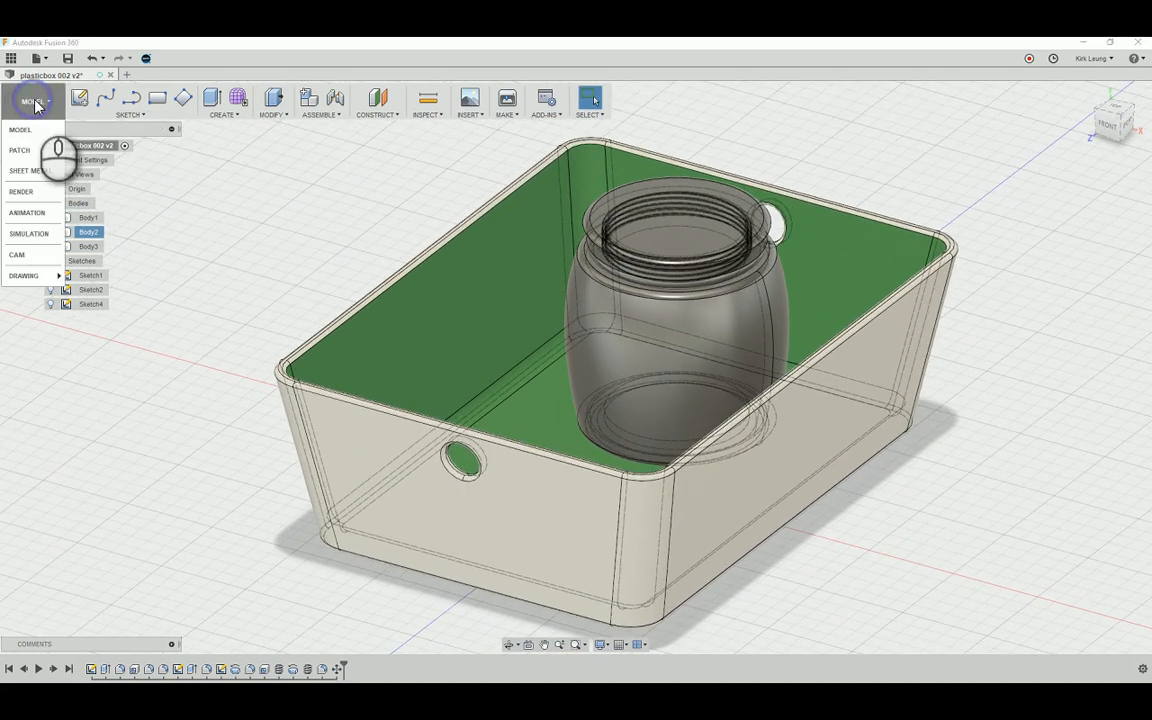
{"action": "left_click", "coordinate": [40, 193]}
{"action": "middle_click_drag", "start_coordinate": [676, 218], "coordinate": [707, 188], "text": "shift"}
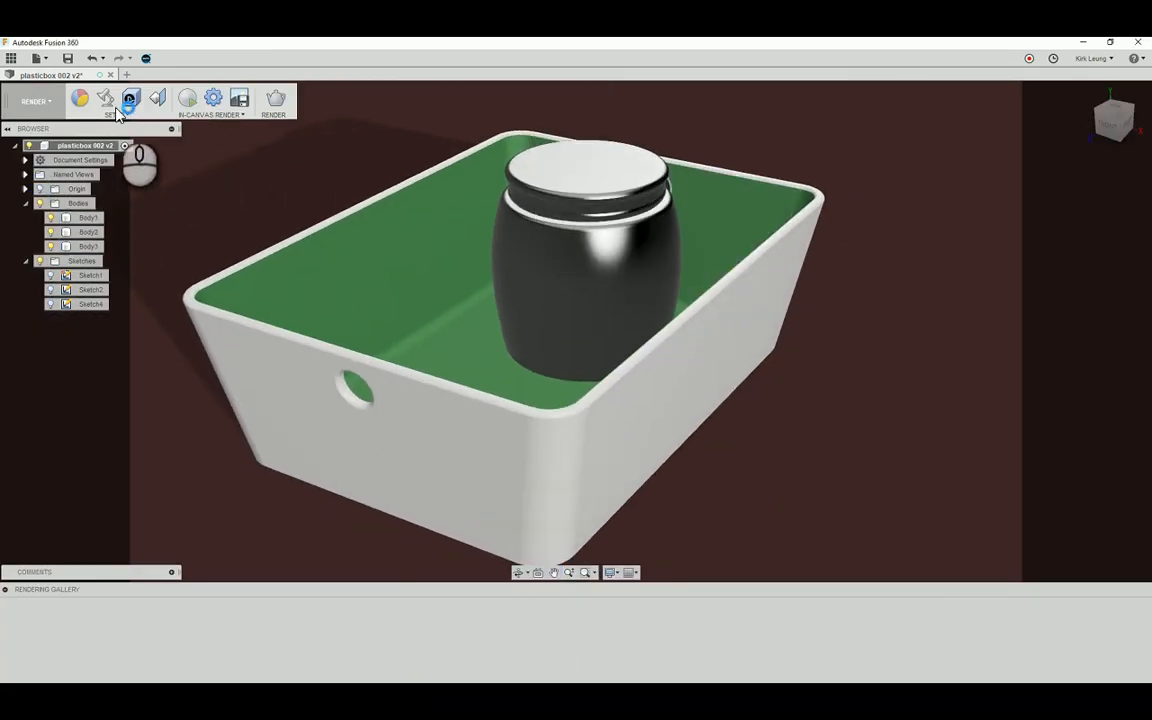
Apply the smooth Glass (Grey) appearance from the library to the container body
{"action": "left_click", "coordinate": [82, 97]}
{"action": "left_click", "coordinate": [922, 398]}
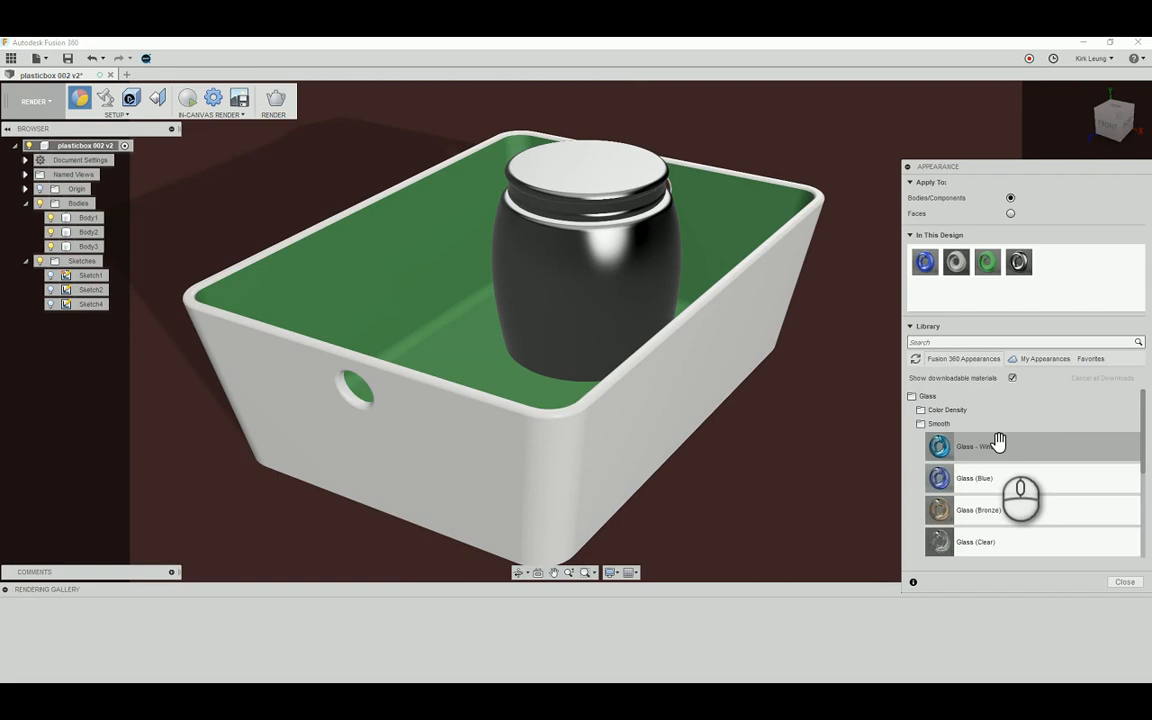
{"action": "scroll", "coordinate": [997, 441], "scroll_direction": "down", "scroll_amount": 3}
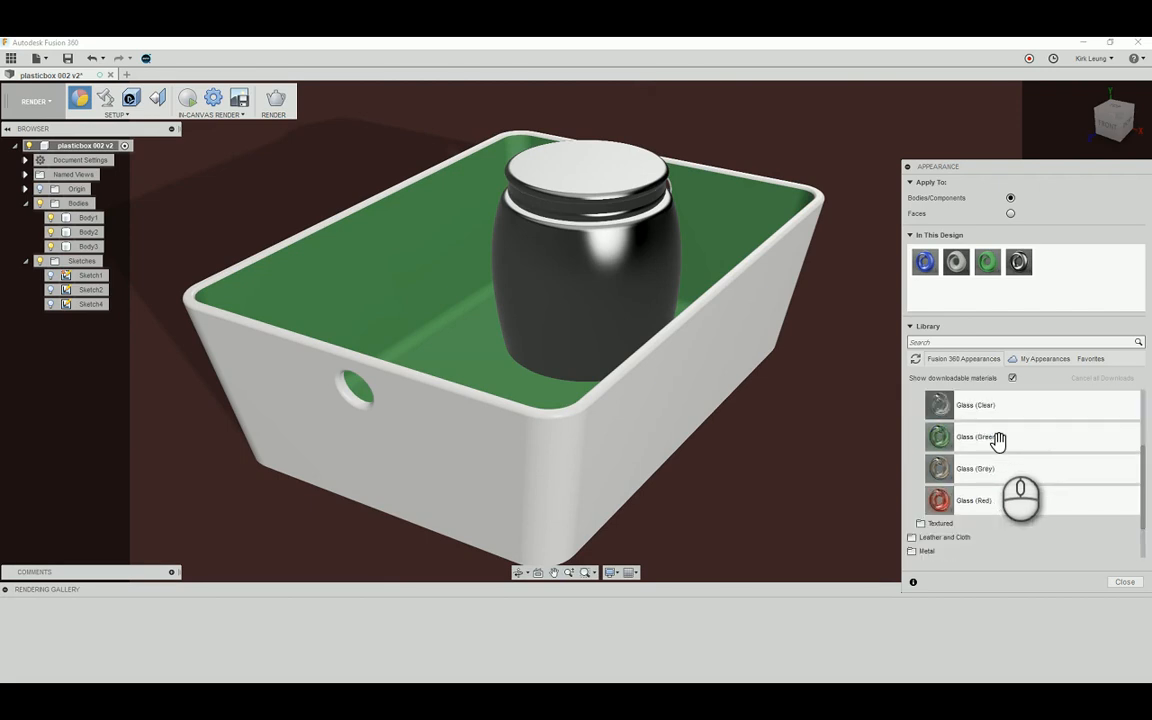
{"action": "scroll", "coordinate": [998, 442], "scroll_direction": "up", "scroll_amount": 3}
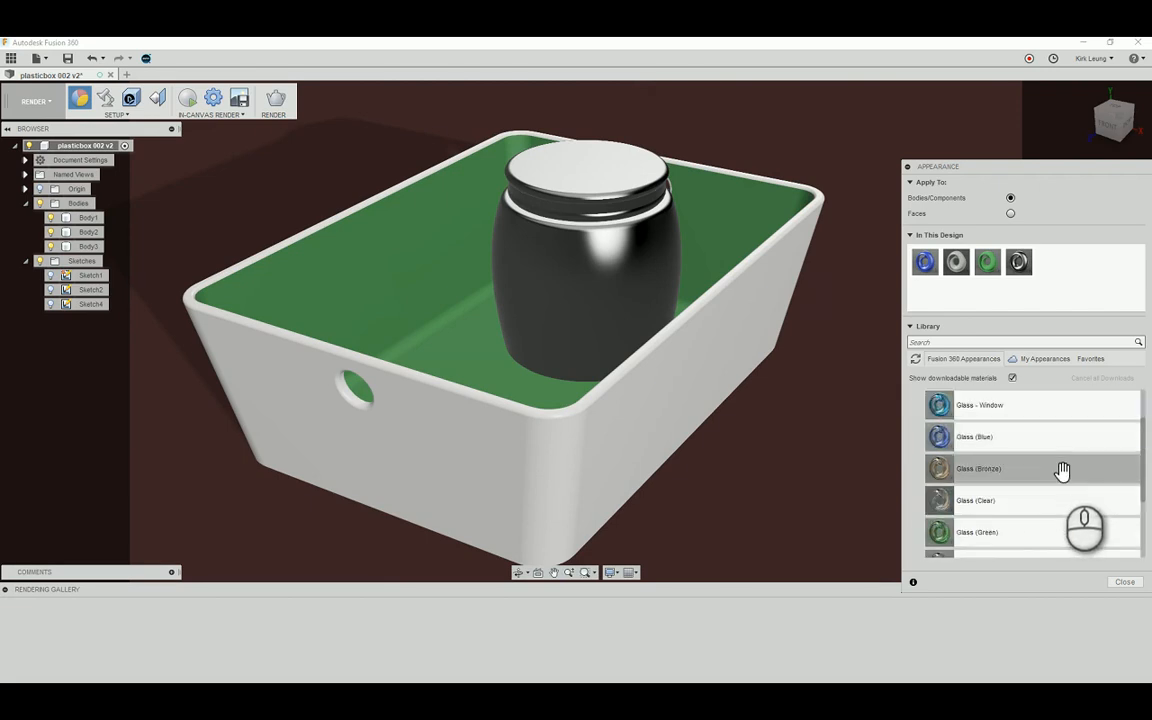
{"action": "scroll", "coordinate": [1062, 471], "scroll_direction": "down", "scroll_amount": 3}
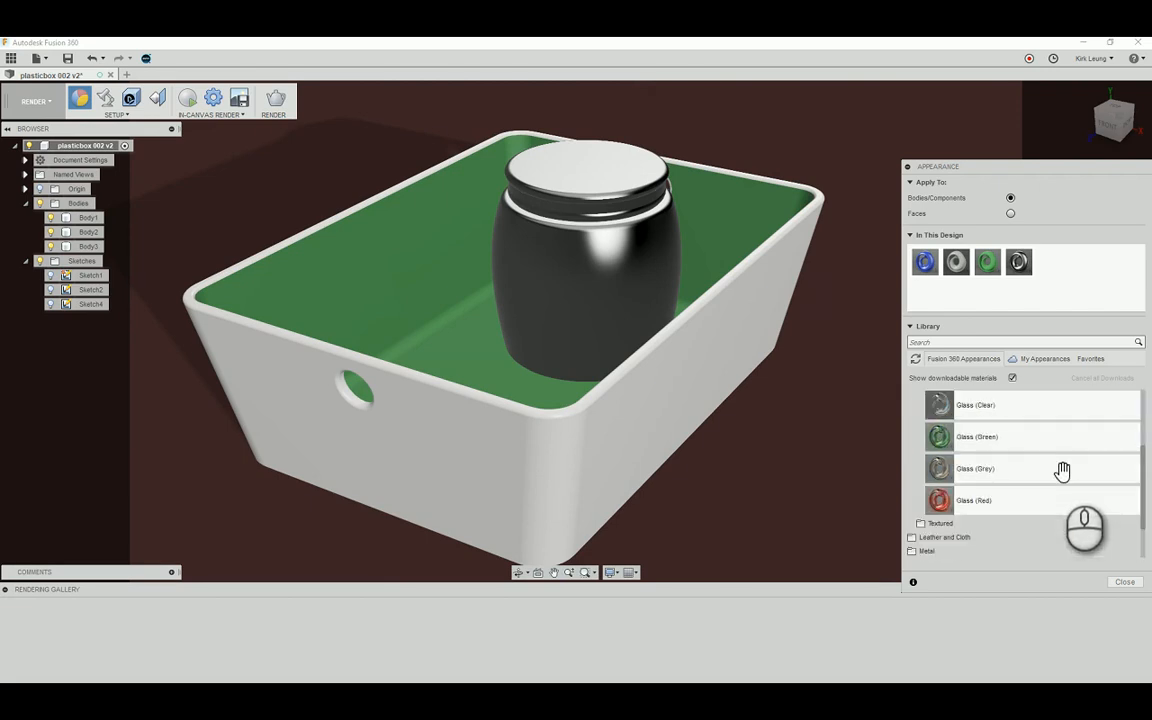
{"action": "scroll", "coordinate": [1062, 471], "scroll_direction": "up", "scroll_amount": 3}
{"action": "scroll", "coordinate": [1062, 471], "scroll_direction": "down", "scroll_amount": 3}
{"action": "scroll", "coordinate": [1062, 471], "scroll_direction": "up", "scroll_amount": 3}
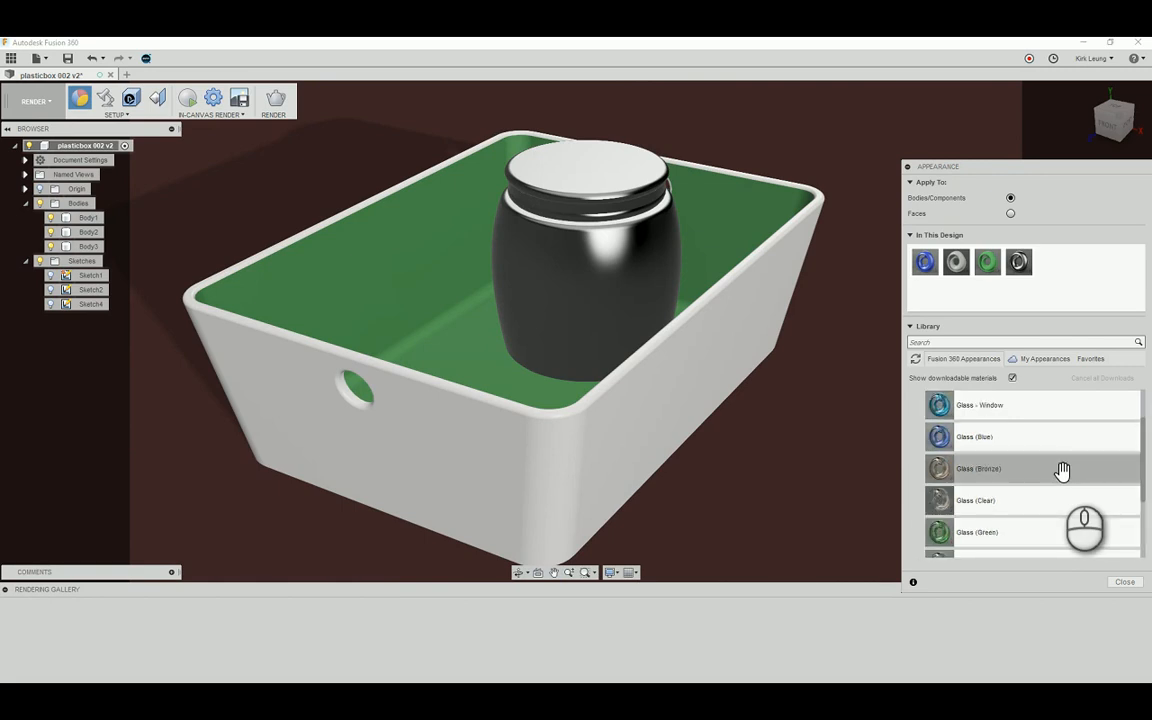
{"action": "scroll", "coordinate": [1062, 470], "scroll_direction": "down", "scroll_amount": 3}
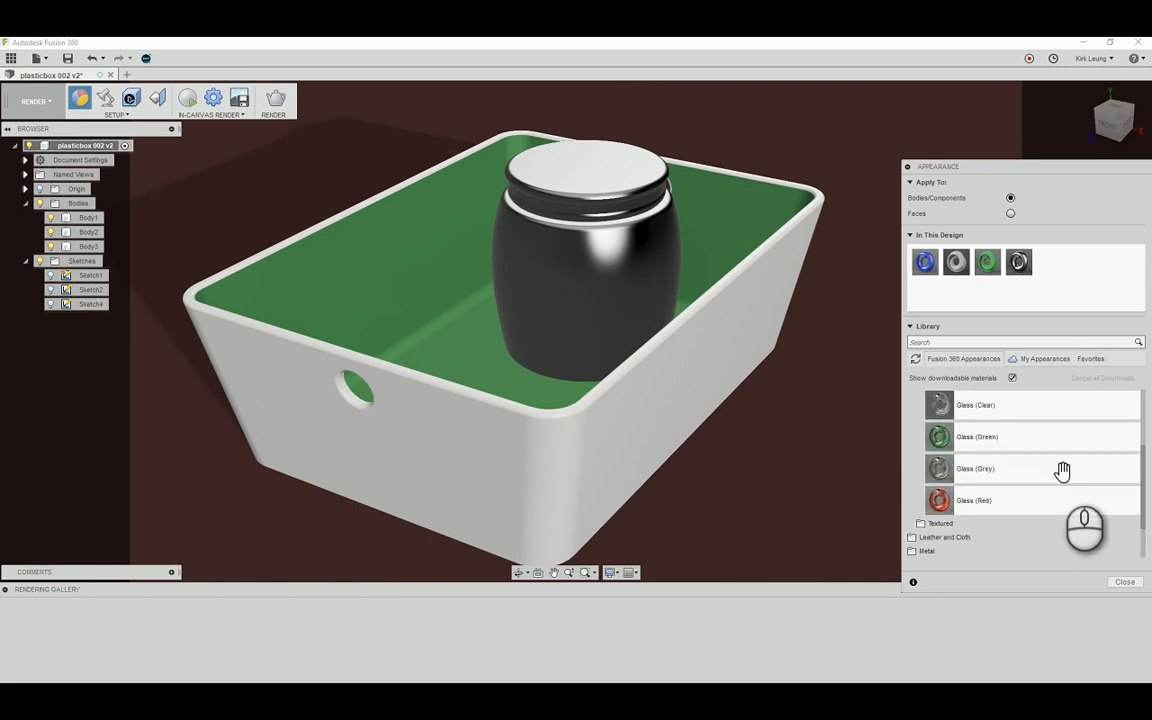
{"action": "left_click_drag", "start_coordinate": [1062, 470], "coordinate": [610, 297]}
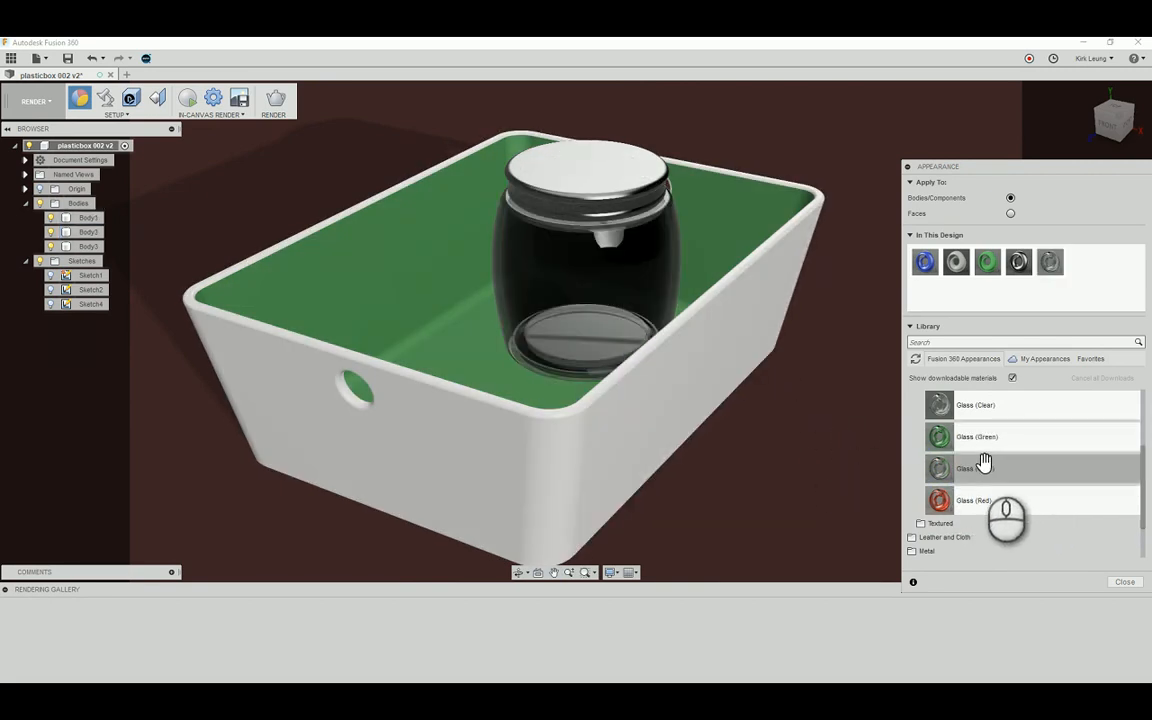
Download the Aluminum - Brushed Linear metal appearance and apply it to the lid body
{"action": "scroll", "coordinate": [985, 461], "scroll_direction": "up", "scroll_amount": 3}
{"action": "scroll", "coordinate": [985, 461], "scroll_direction": "down", "scroll_amount": 3}
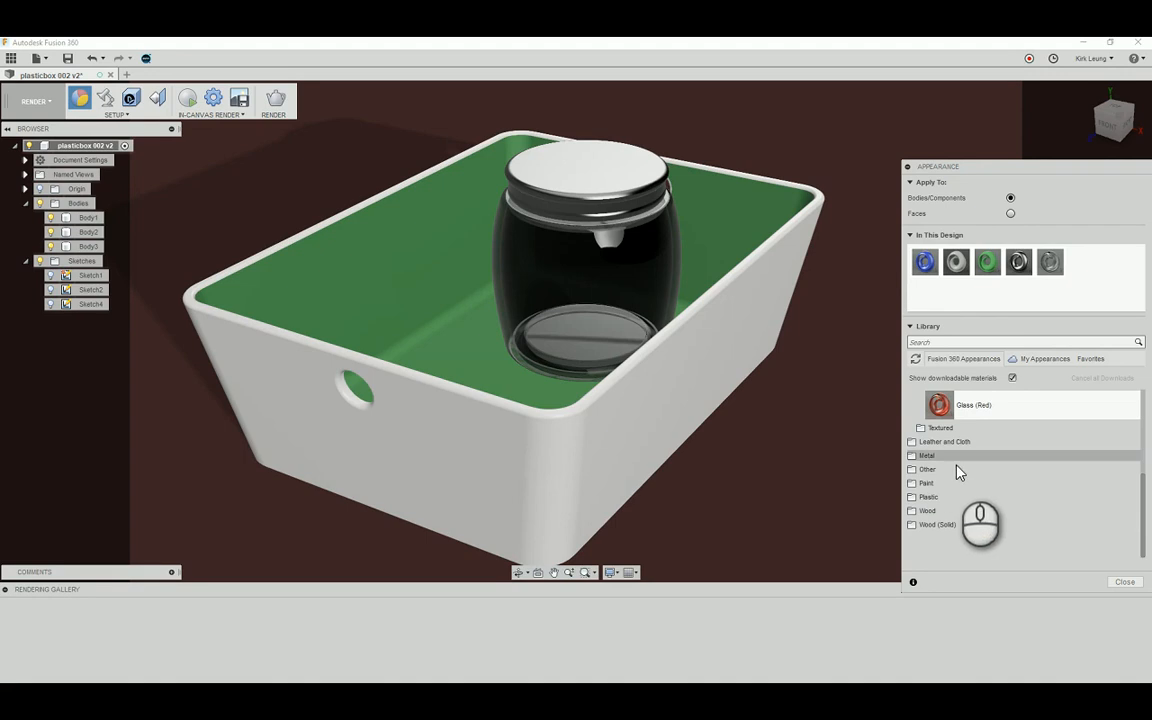
{"action": "left_click", "coordinate": [933, 456]}
{"action": "scroll", "coordinate": [1044, 476], "scroll_direction": "down", "scroll_amount": 3}
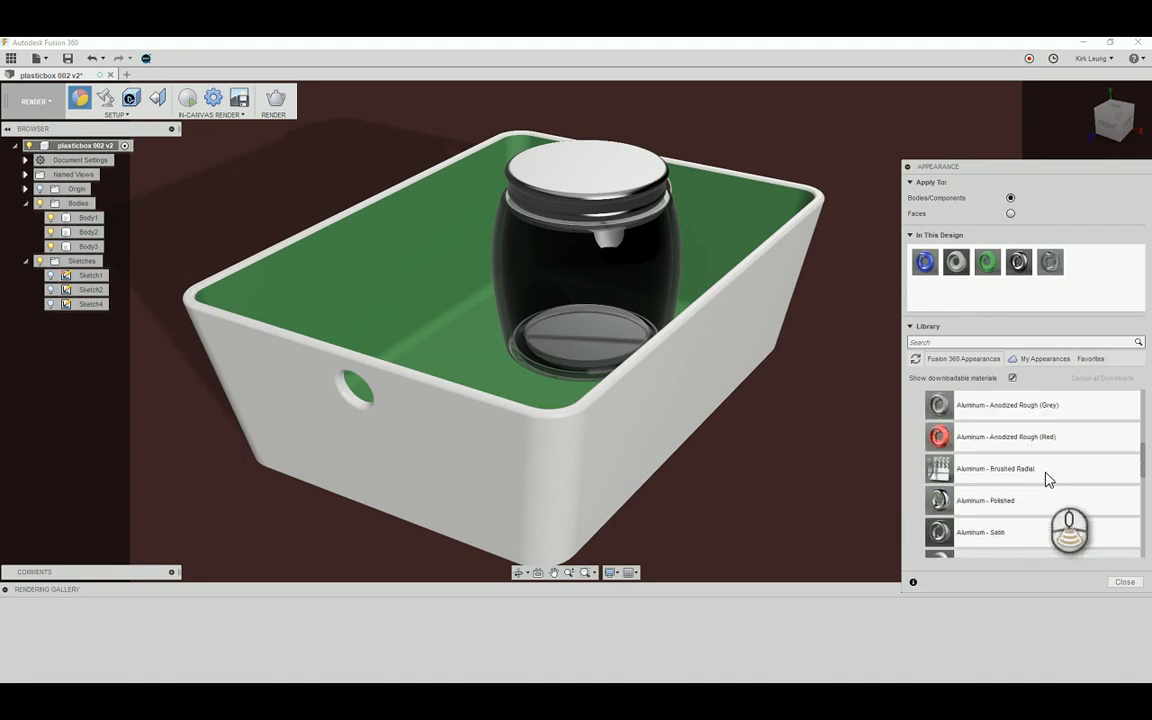
{"action": "scroll", "coordinate": [1046, 477], "scroll_direction": "down", "scroll_amount": 3}
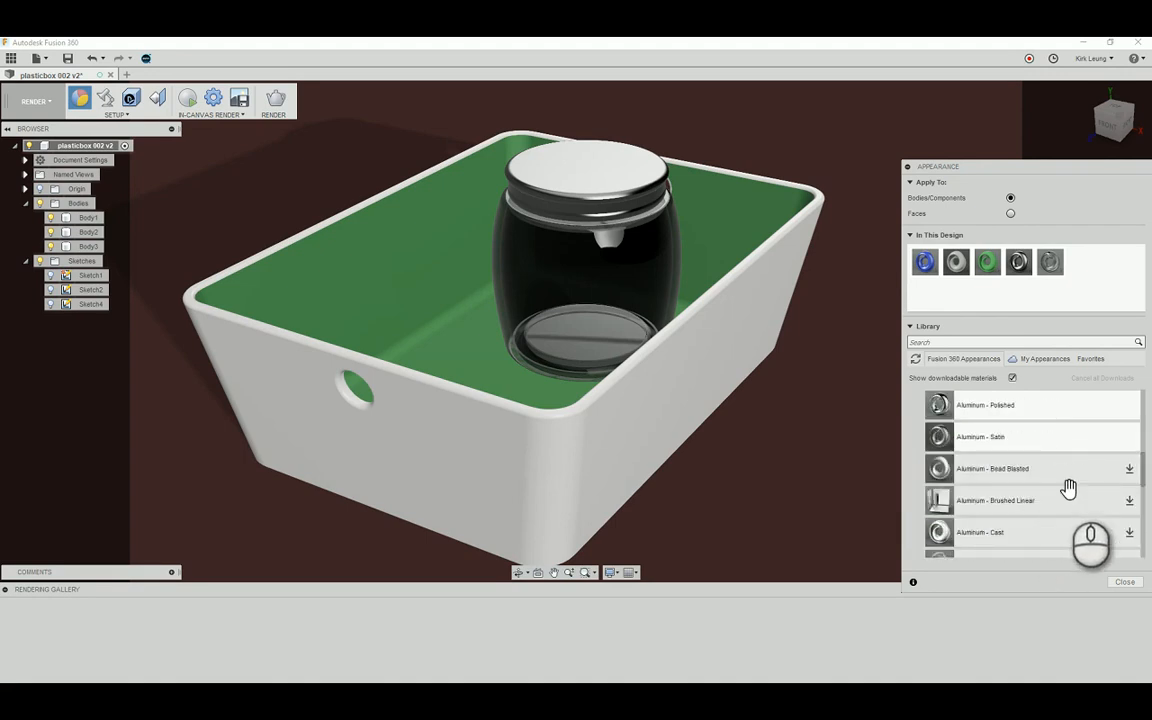
{"action": "scroll", "coordinate": [1122, 505], "scroll_direction": "down", "scroll_amount": 3}
{"action": "scroll", "coordinate": [1122, 505], "scroll_direction": "up", "scroll_amount": 3}
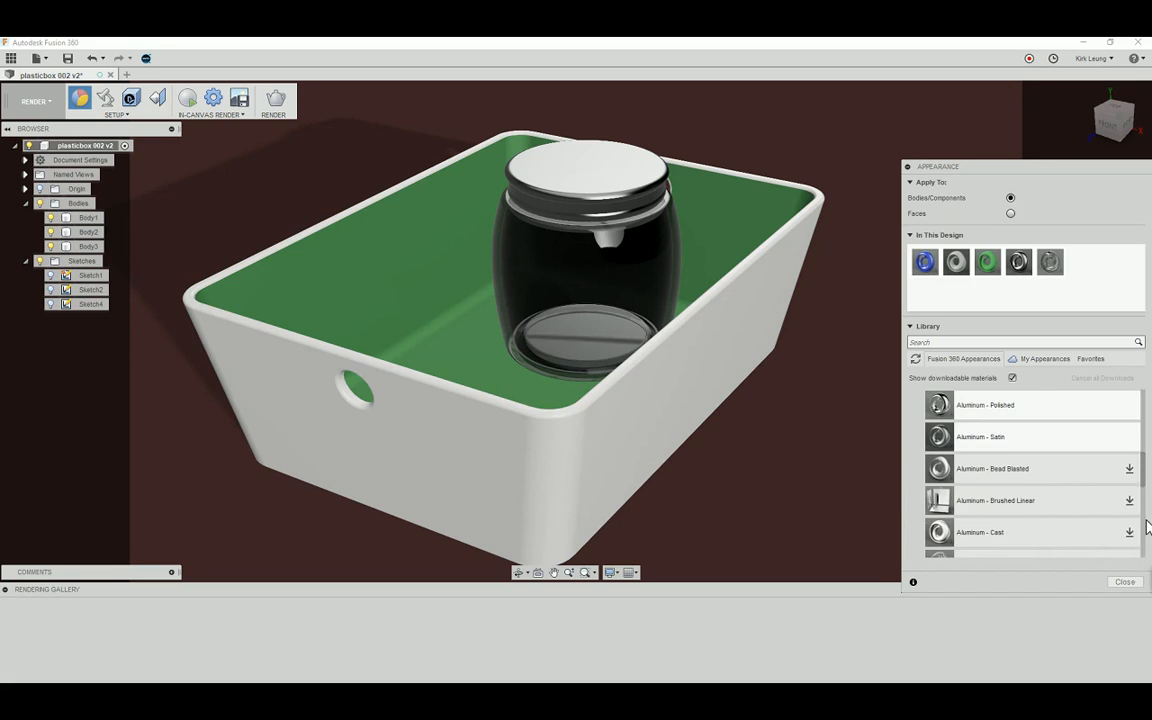
{"action": "scroll", "coordinate": [1143, 519], "scroll_direction": "down", "scroll_amount": 3}
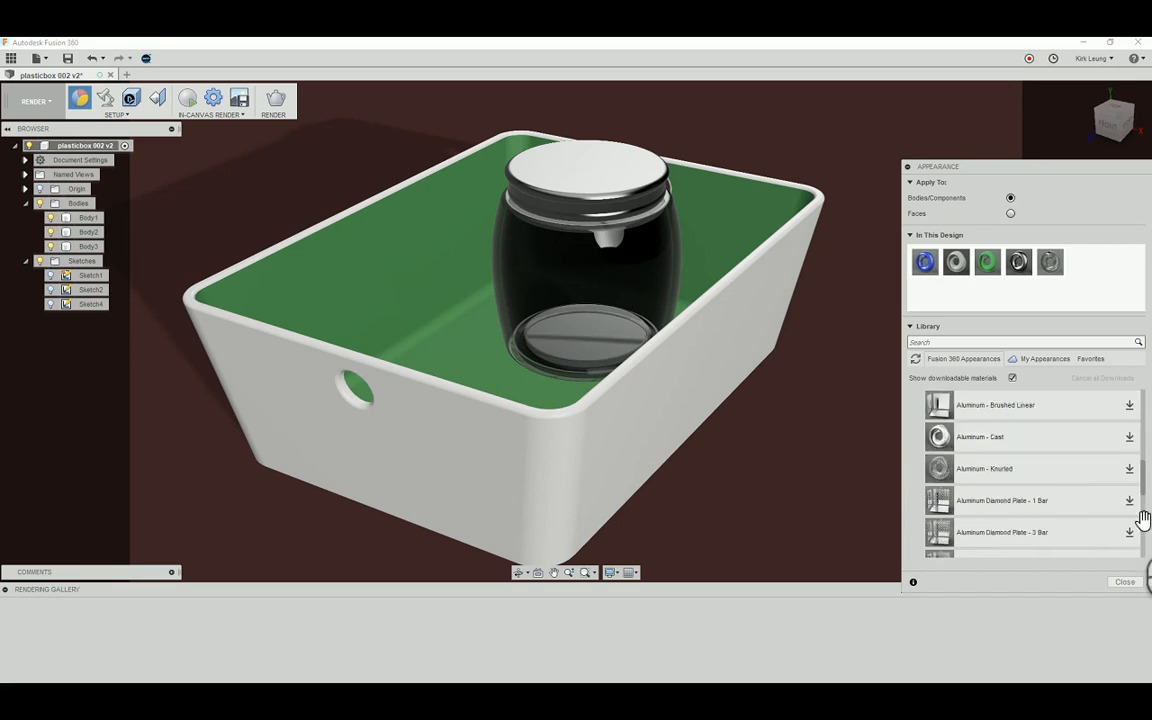
{"action": "scroll", "coordinate": [1143, 519], "scroll_direction": "up", "scroll_amount": 3}
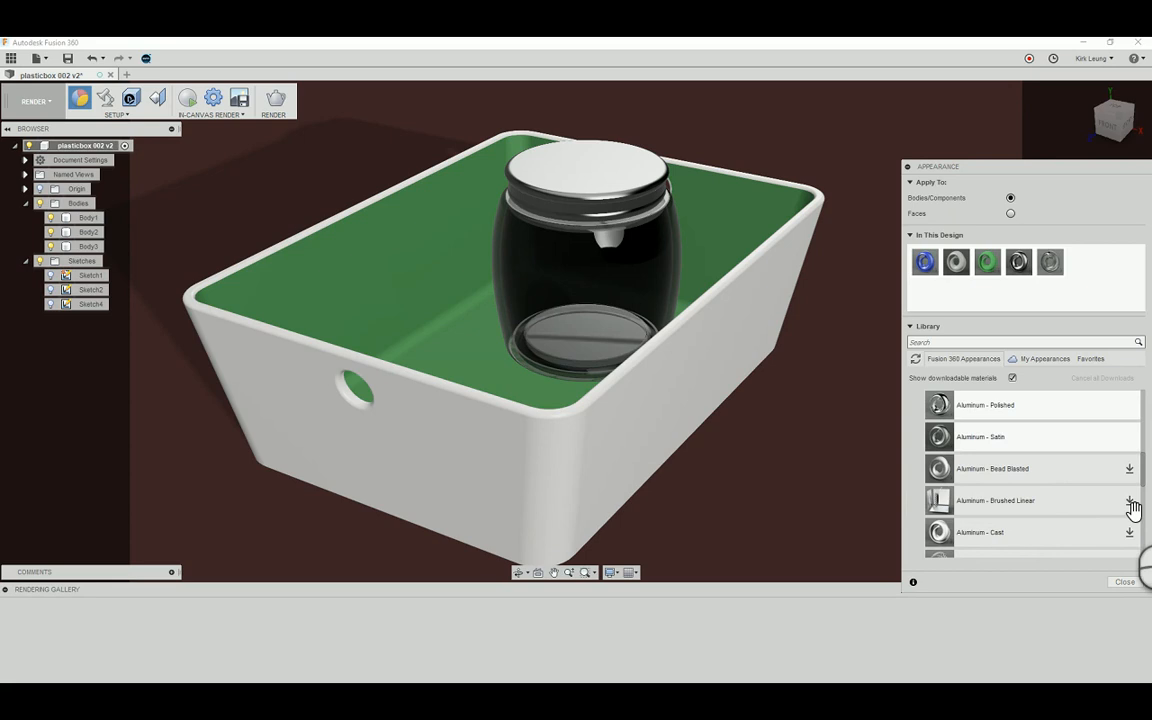
{"action": "left_click", "coordinate": [1131, 502]}
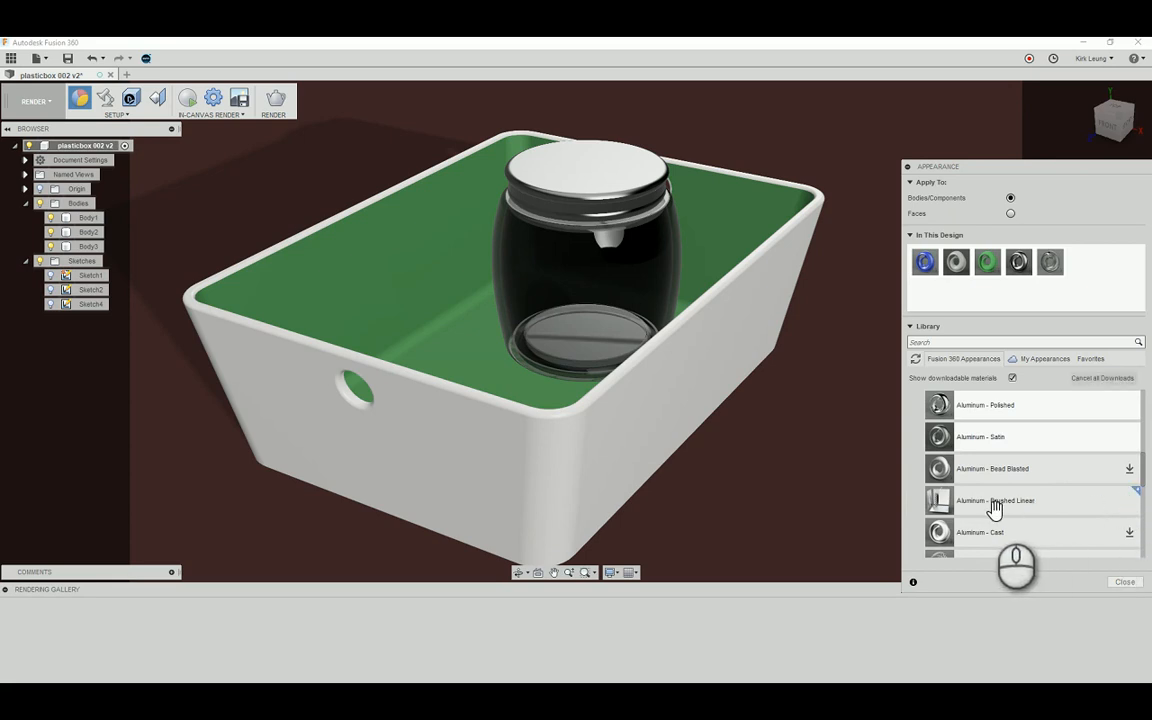
{"action": "mouse_move", "coordinate": [992, 506]}
{"action": "left_mouse_down"}
{"action": "mouse_move", "coordinate": [745, 422]}
{"action": "mouse_move", "coordinate": [600, 290]}
{"action": "mouse_move", "coordinate": [606, 195]}
{"action": "left_mouse_up"}
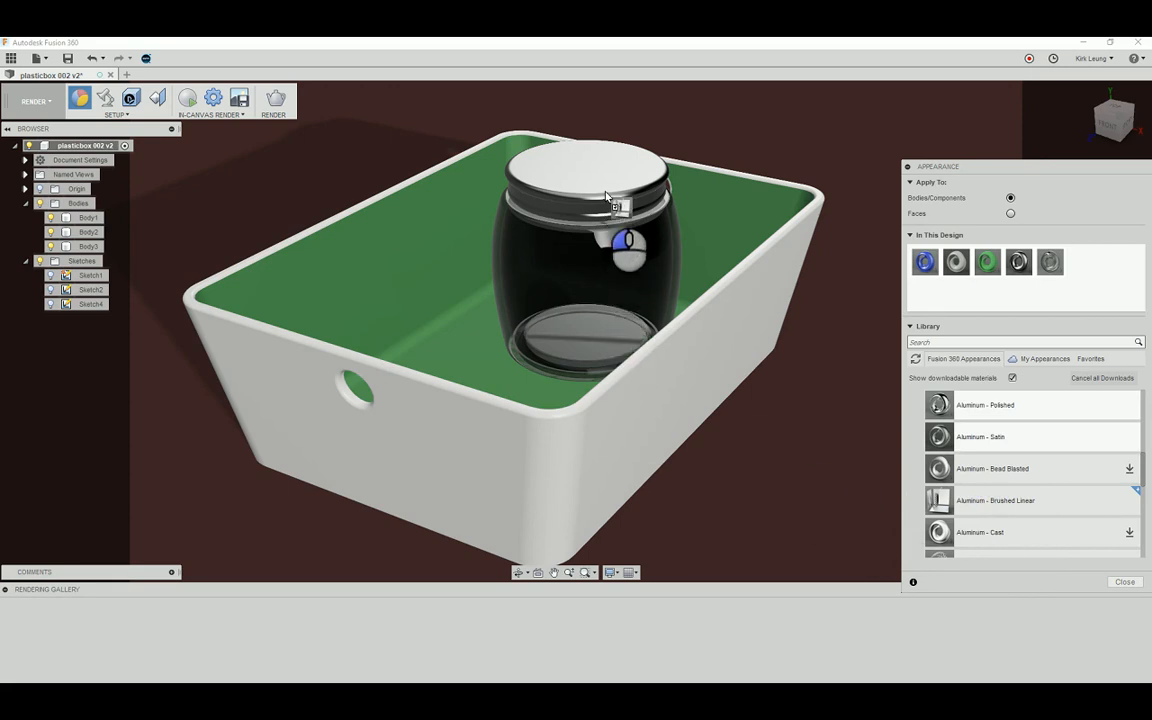
{"action": "left_click_drag", "start_coordinate": [606, 195], "coordinate": [606, 195]}
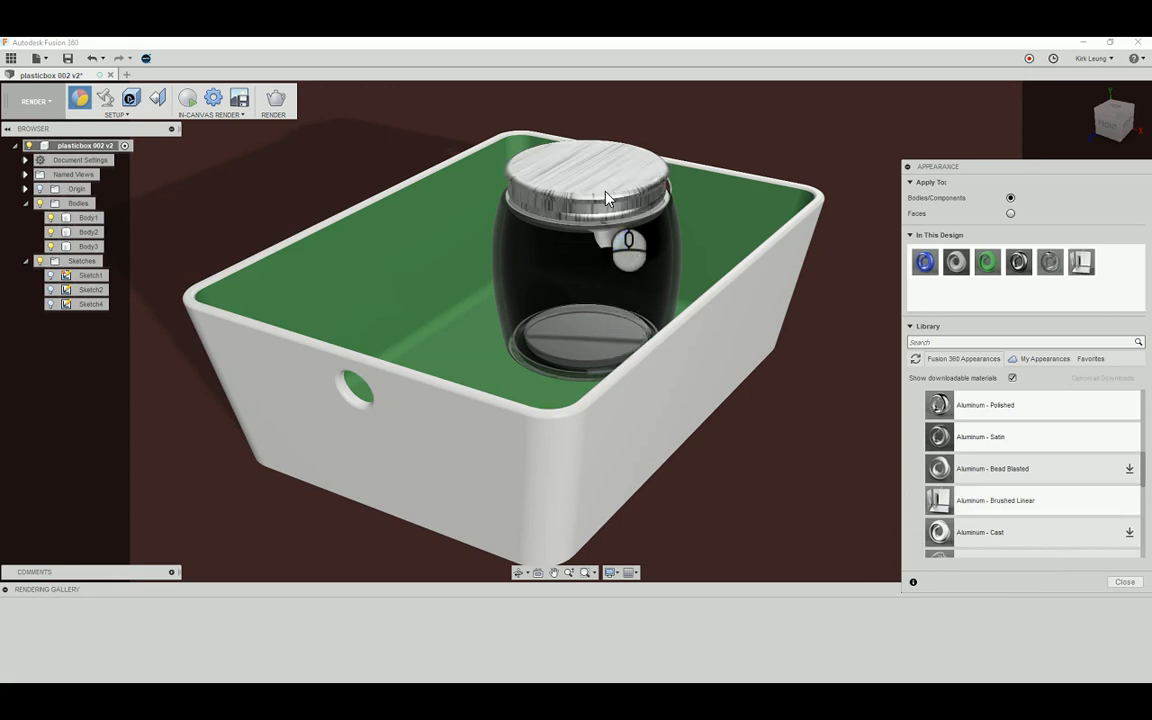
Inspect the lid's brushed texture up close and review the settings of the Aluminum - Brushed Linear appearance
{"action": "scroll", "coordinate": [713, 207], "scroll_direction": "up", "scroll_amount": 2}
{"action": "scroll", "coordinate": [712, 203], "scroll_direction": "up", "scroll_amount": 1}
{"action": "middle_click_drag", "start_coordinate": [705, 208], "coordinate": [756, 355]}
{"action": "scroll", "coordinate": [753, 298], "scroll_direction": "up", "scroll_amount": 1}
{"action": "middle_click_drag", "start_coordinate": [753, 298], "coordinate": [745, 264]}
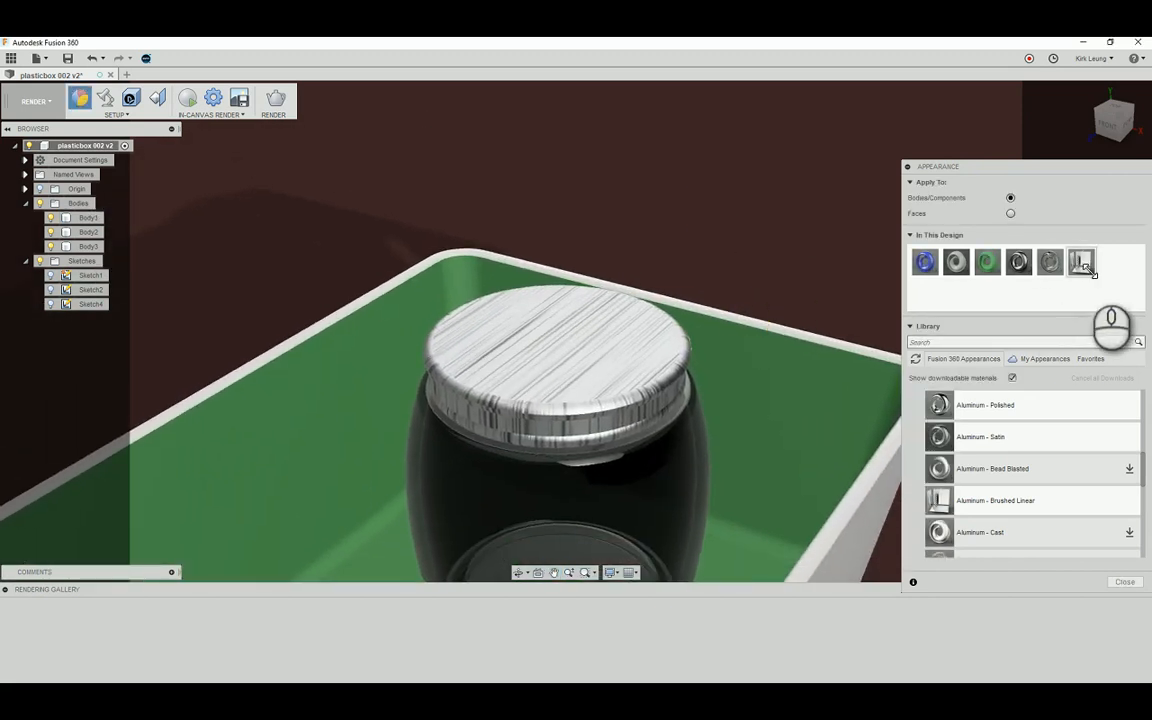
{"action": "double_click", "coordinate": [1083, 265]}
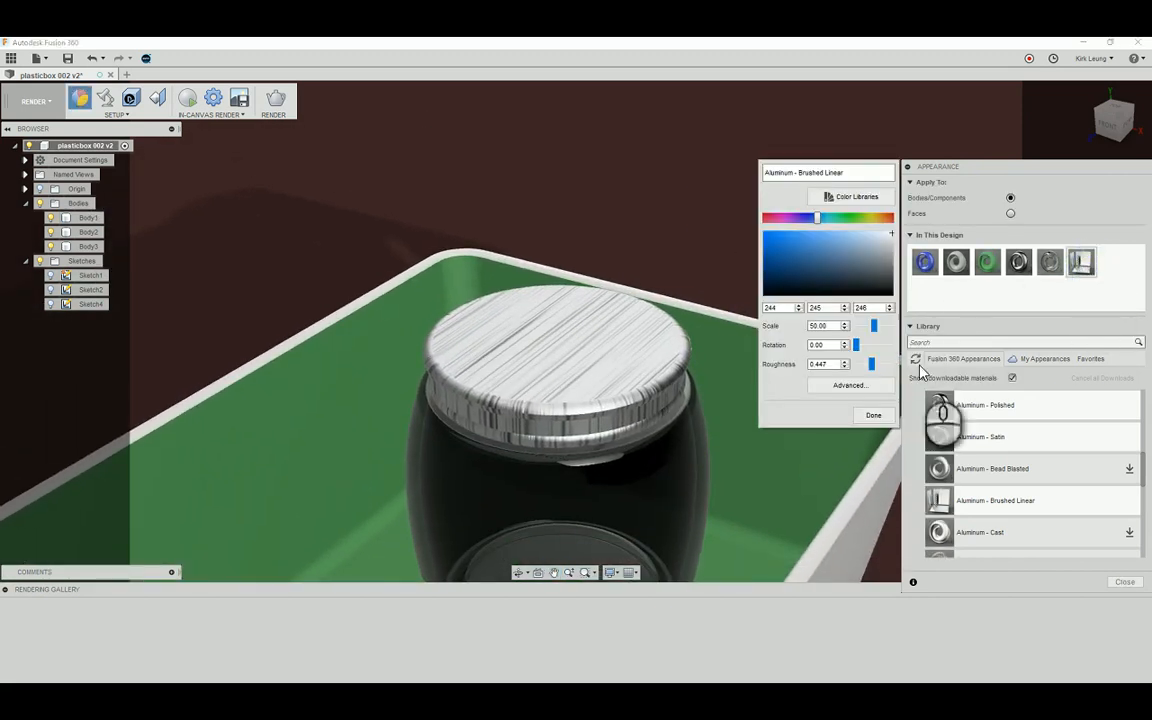
{"action": "left_click", "coordinate": [877, 420]}
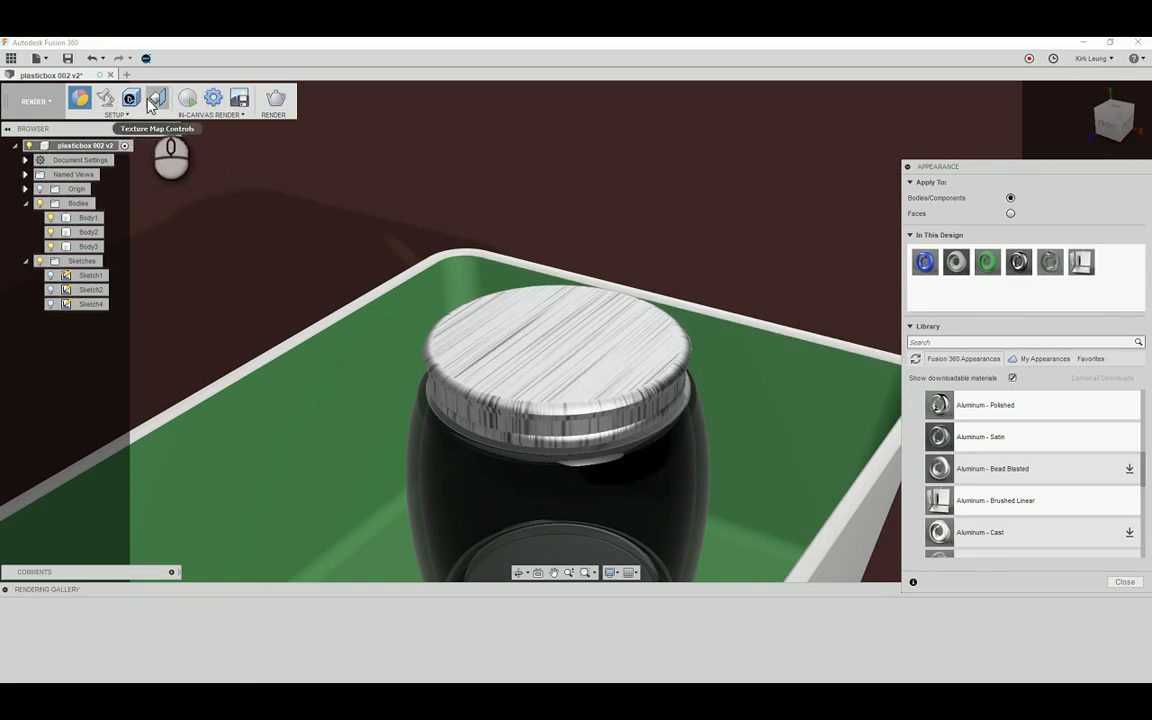
Set the lid body's texture mapping to Cylindrical projection around the vertical axis and bring the whole box into view
{"action": "left_click", "coordinate": [155, 106]}
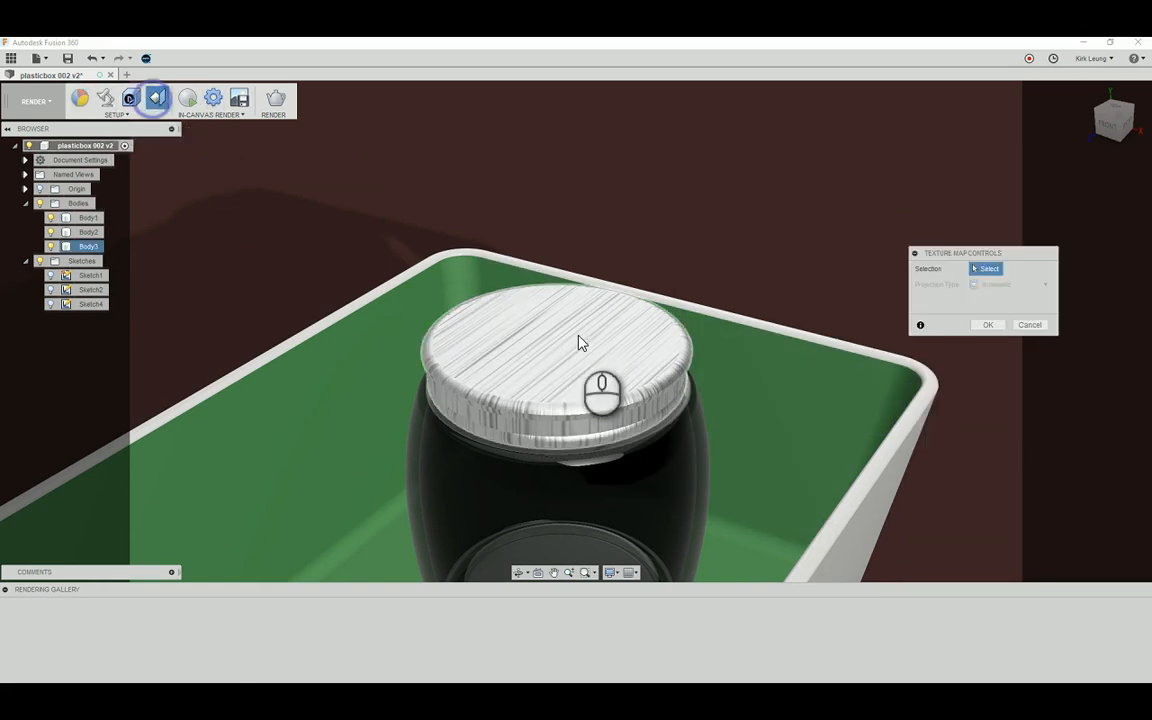
{"action": "left_click", "coordinate": [579, 332]}
{"action": "left_click", "coordinate": [1015, 289]}
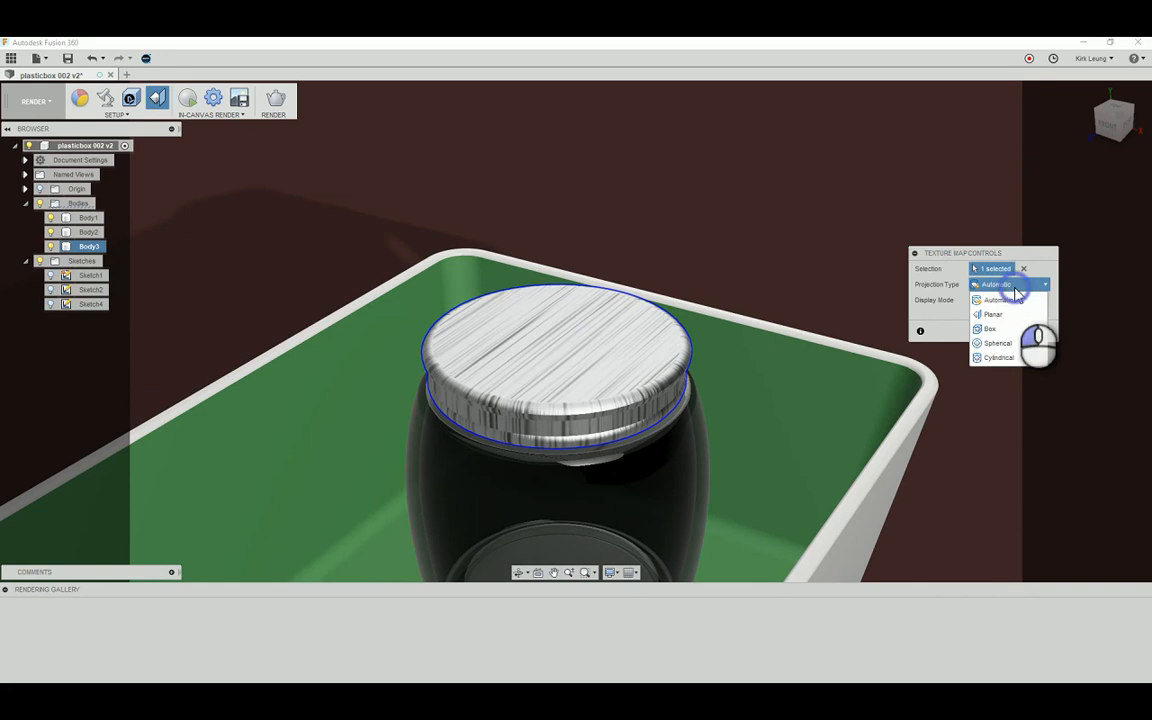
{"action": "left_click", "coordinate": [1012, 357]}
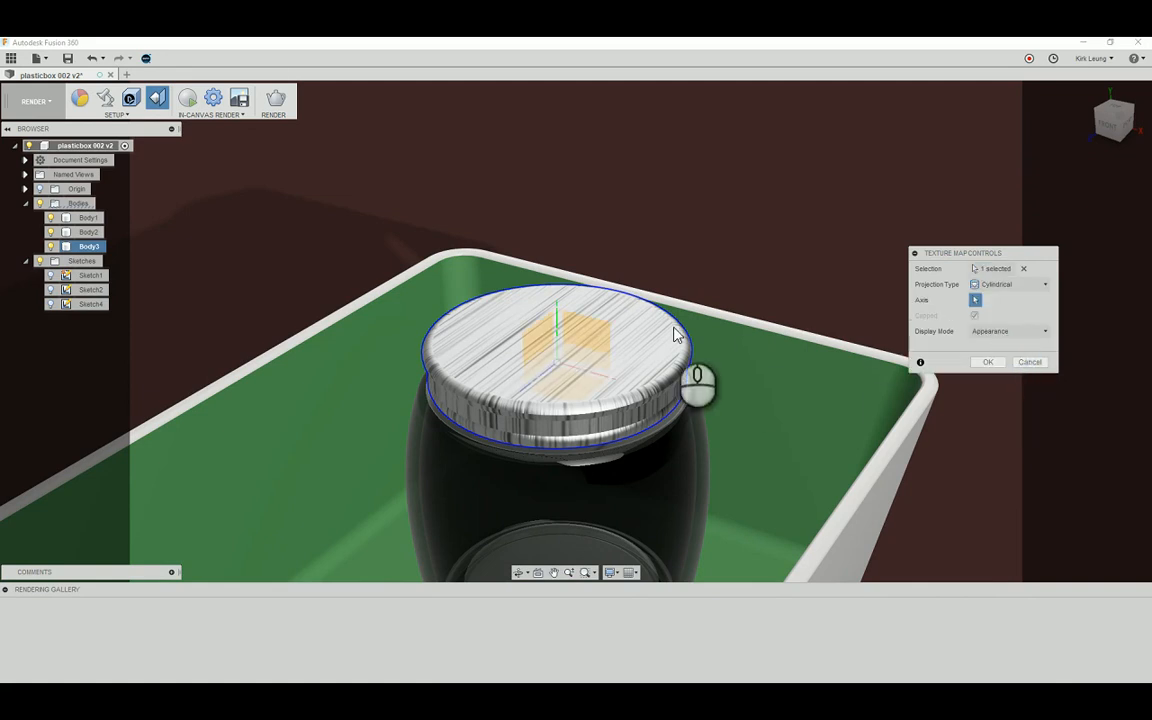
{"action": "left_click", "coordinate": [556, 313]}
{"action": "left_click_drag", "start_coordinate": [557, 314], "coordinate": [557, 331]}
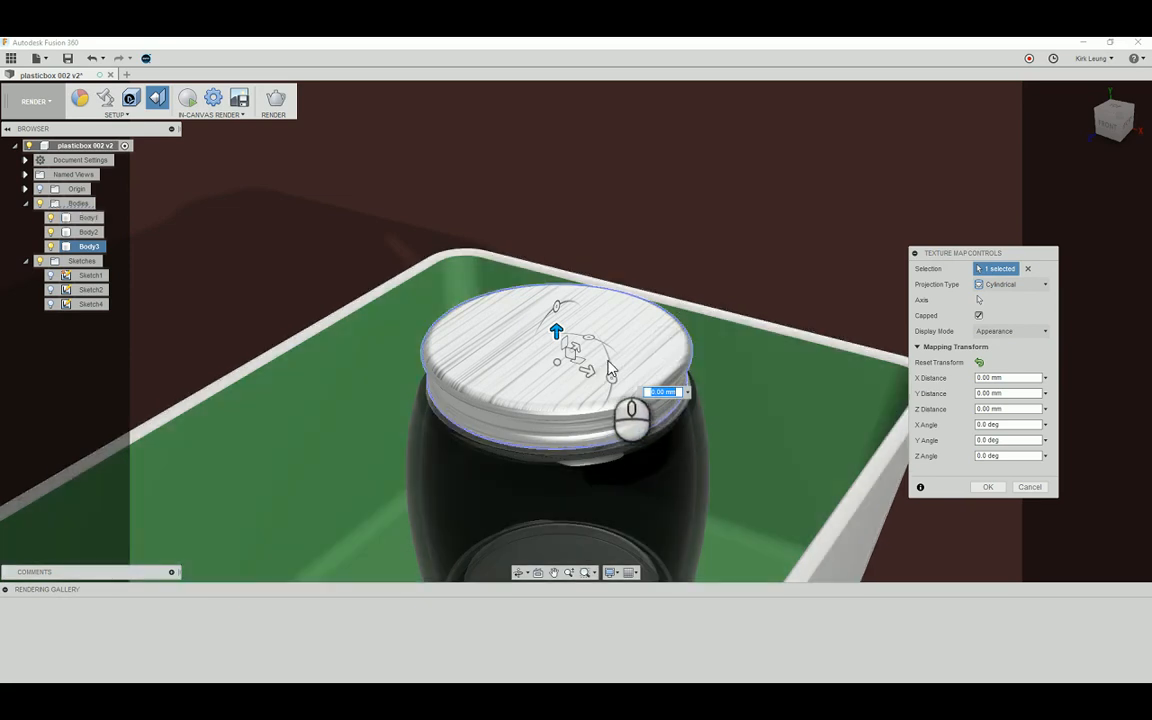
{"action": "left_click", "coordinate": [995, 487]}
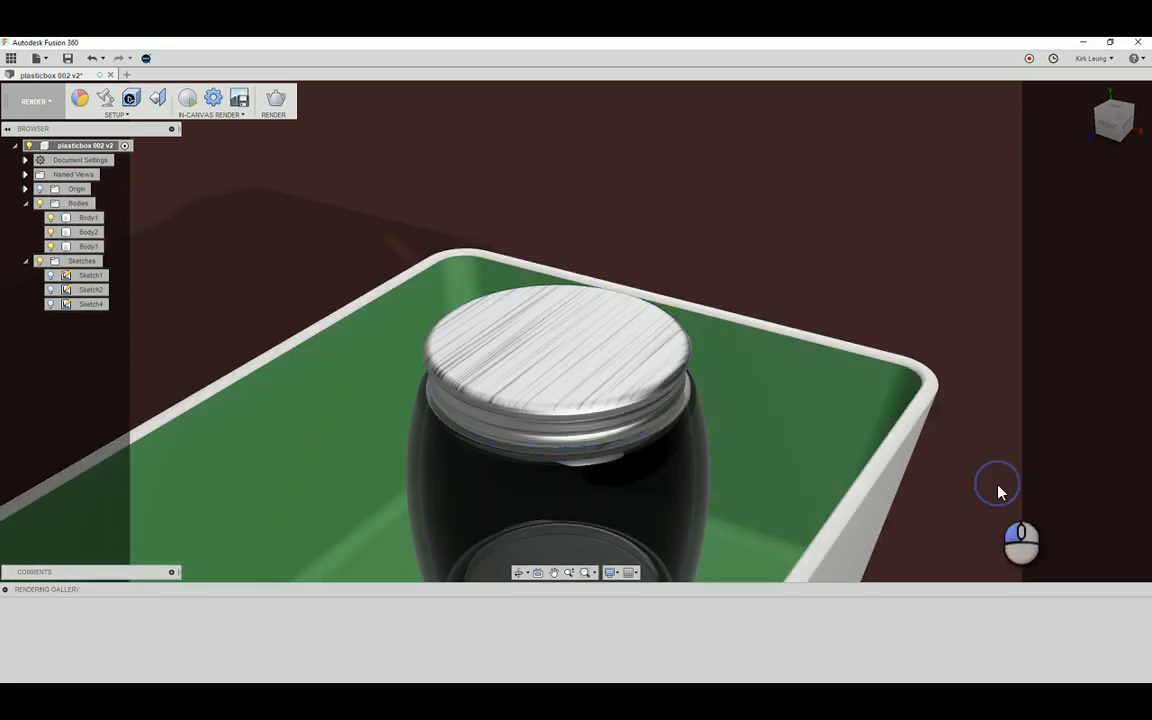
{"action": "middle_click_drag", "start_coordinate": [879, 347], "coordinate": [915, 327], "text": "shift"}
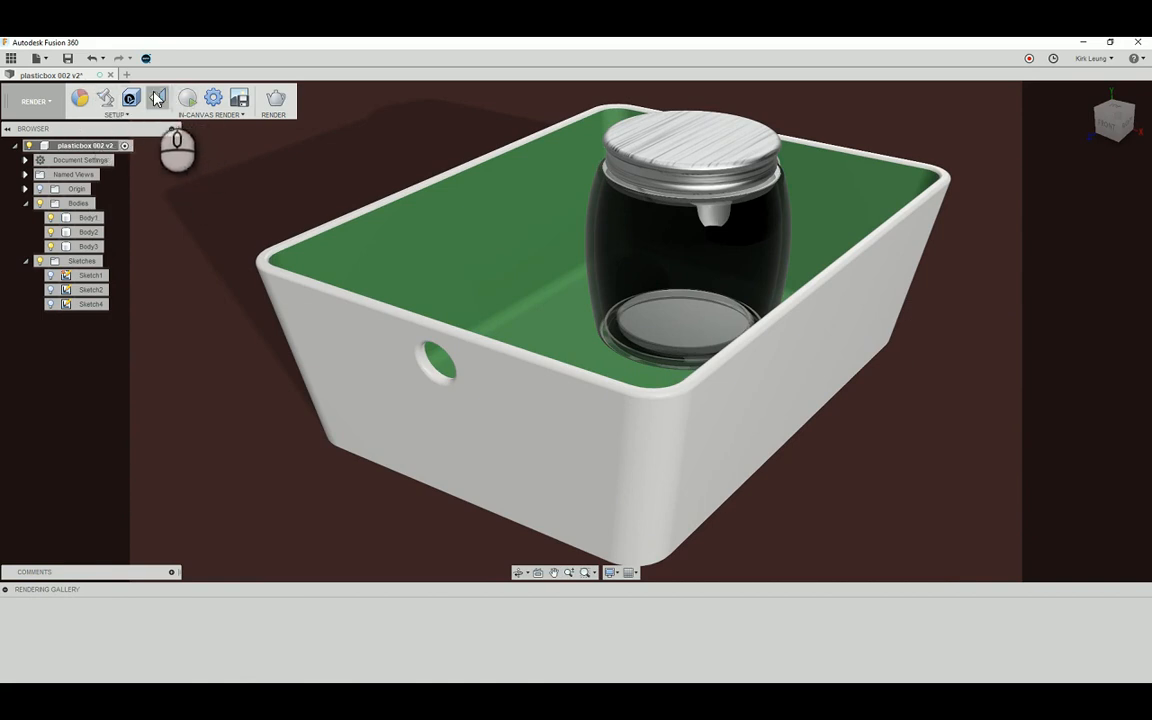
Change the scene's solid background color to white, RGB 255, 255, 255
{"action": "left_click", "coordinate": [105, 97]}
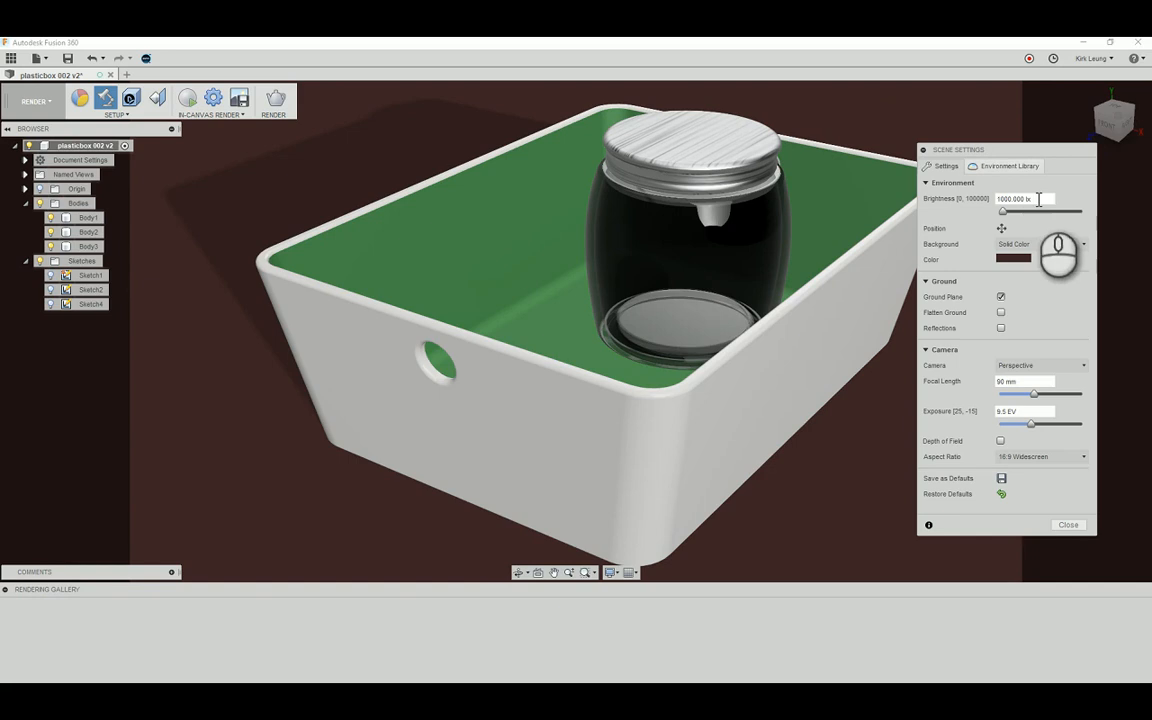
{"action": "left_click", "coordinate": [1030, 258]}
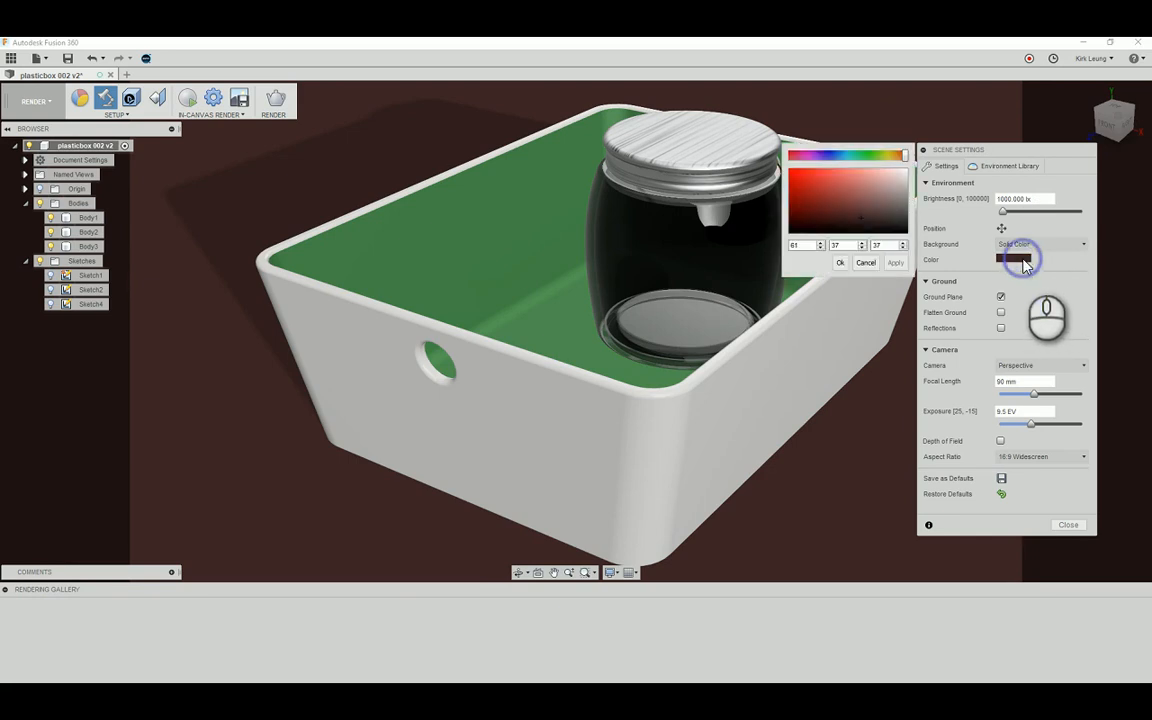
{"action": "left_click_drag", "start_coordinate": [898, 198], "coordinate": [910, 162]}
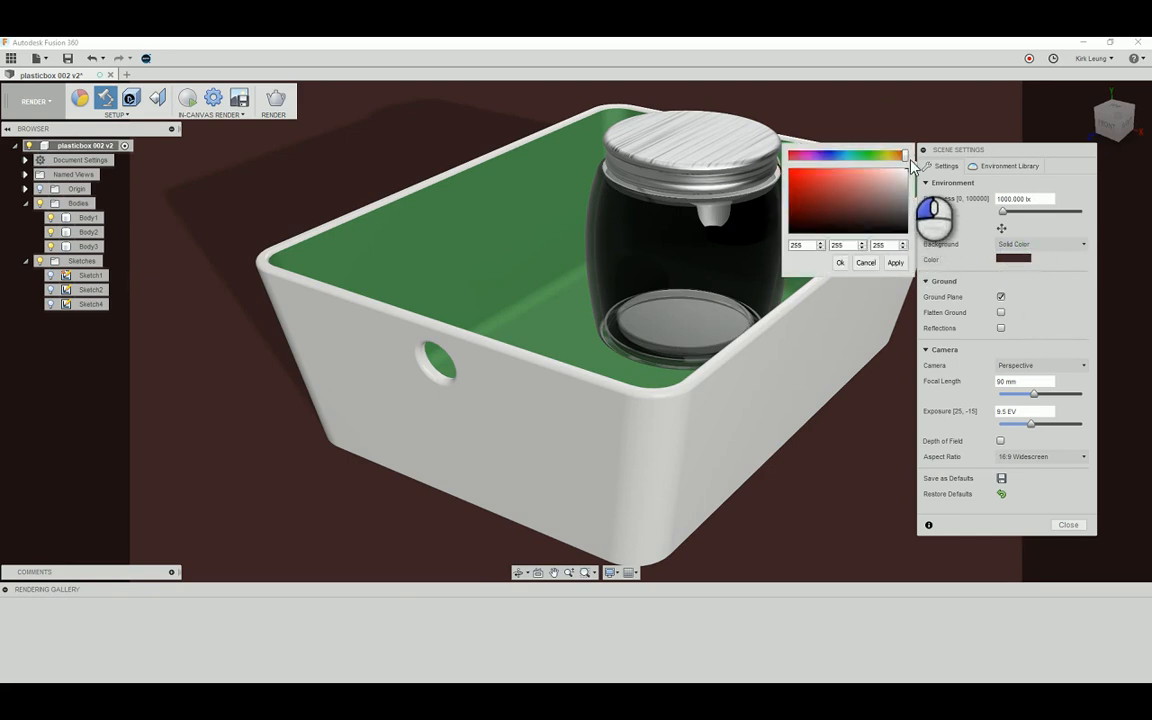
{"action": "left_click", "coordinate": [895, 263]}
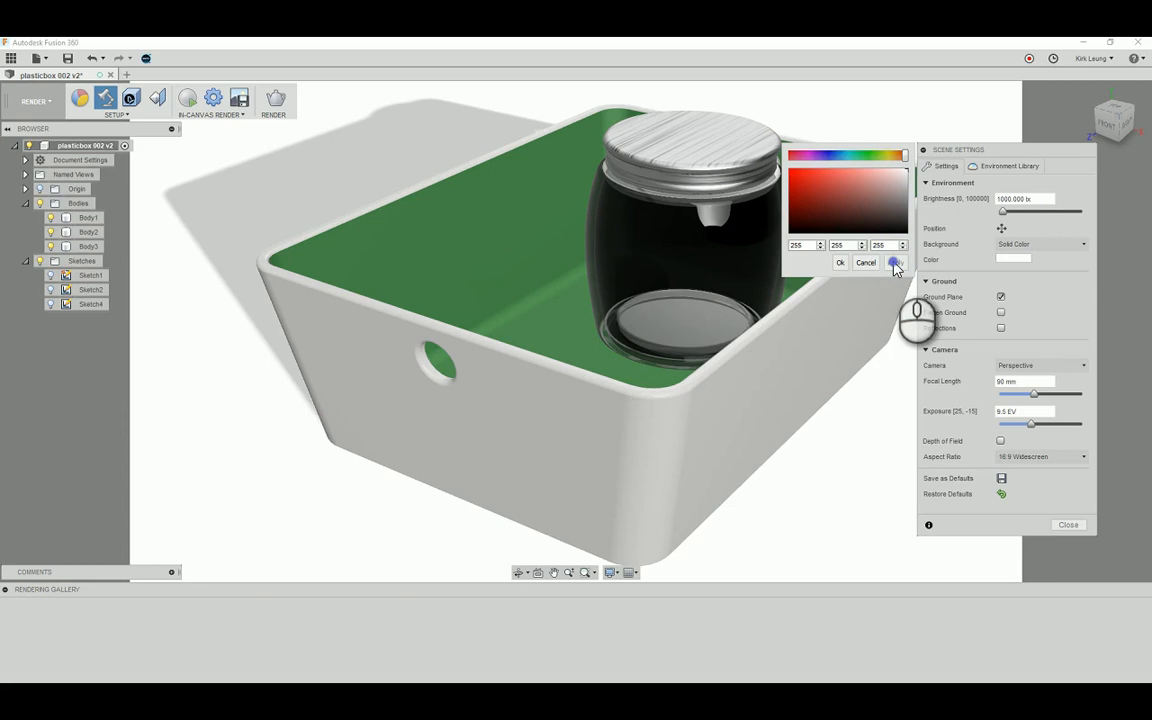
{"action": "left_click", "coordinate": [840, 264]}
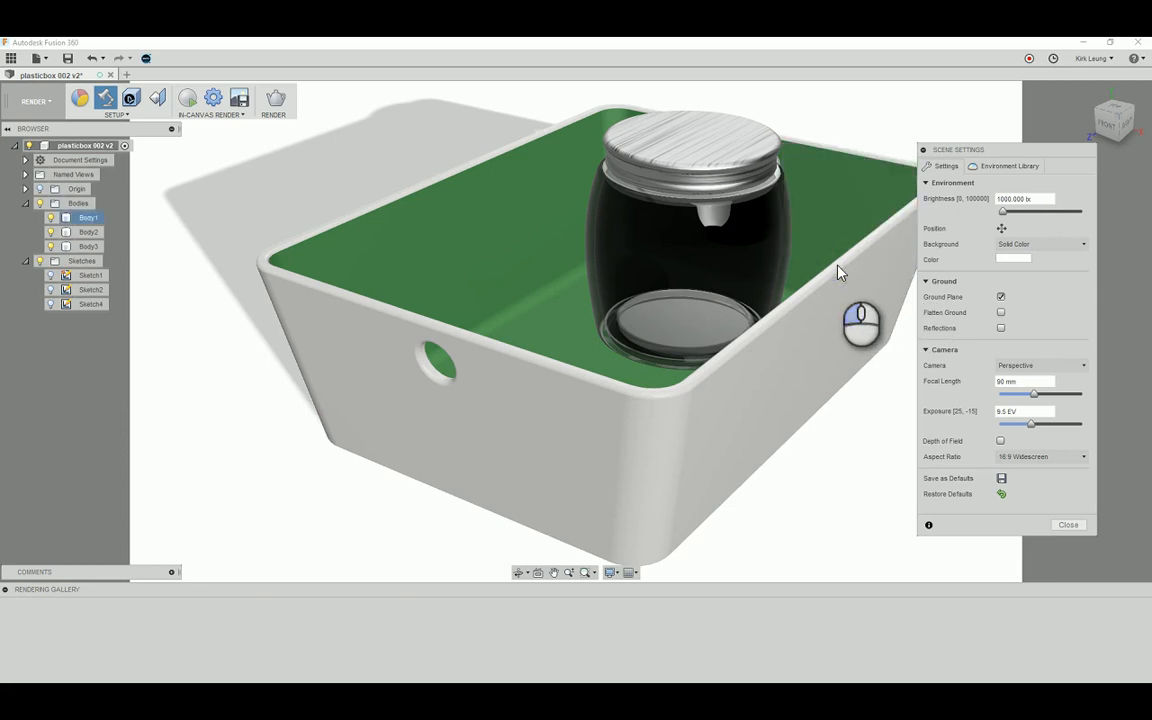
Apply the Dry lake bed environment from the library and set the scene background to Environment
{"action": "left_click", "coordinate": [995, 166]}
{"action": "scroll", "coordinate": [1033, 350], "scroll_direction": "down", "scroll_amount": 1}
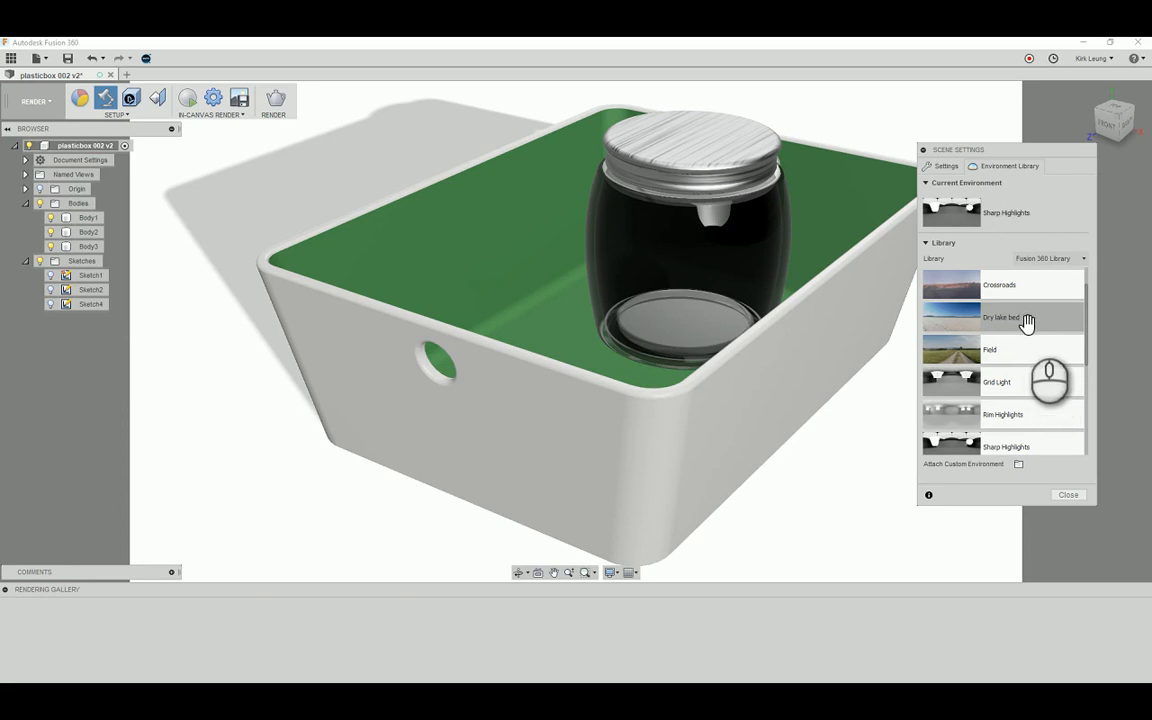
{"action": "left_click_drag", "start_coordinate": [1001, 317], "coordinate": [873, 426]}
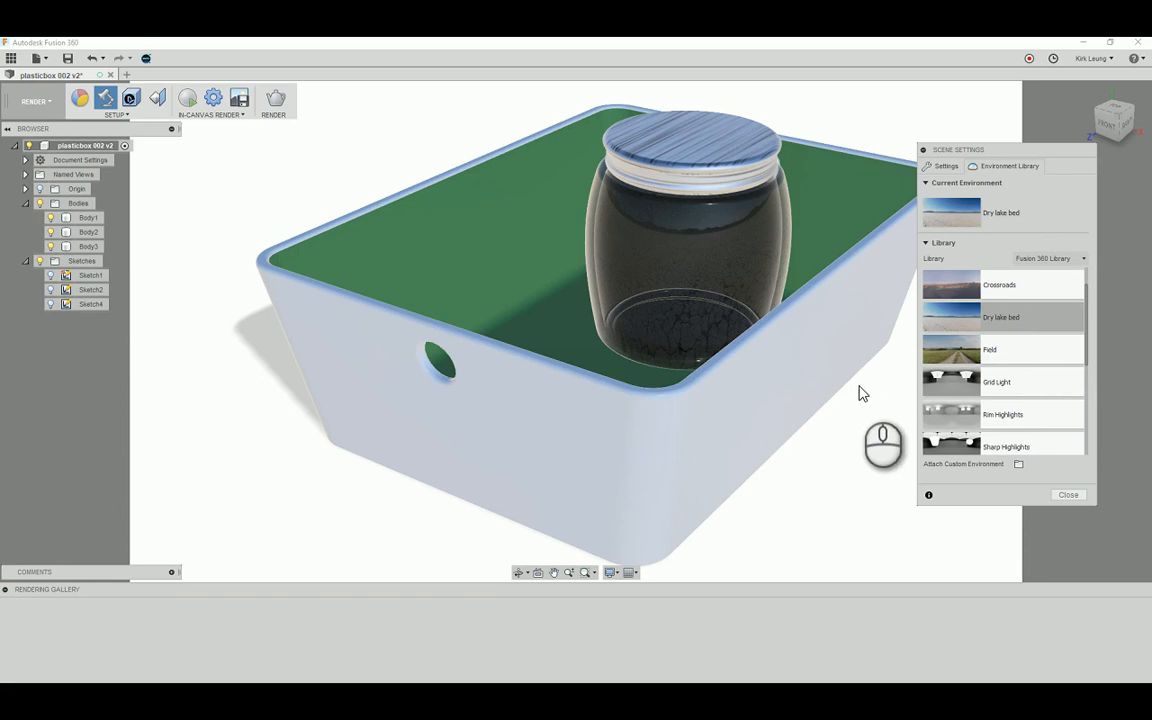
{"action": "left_click", "coordinate": [944, 166]}
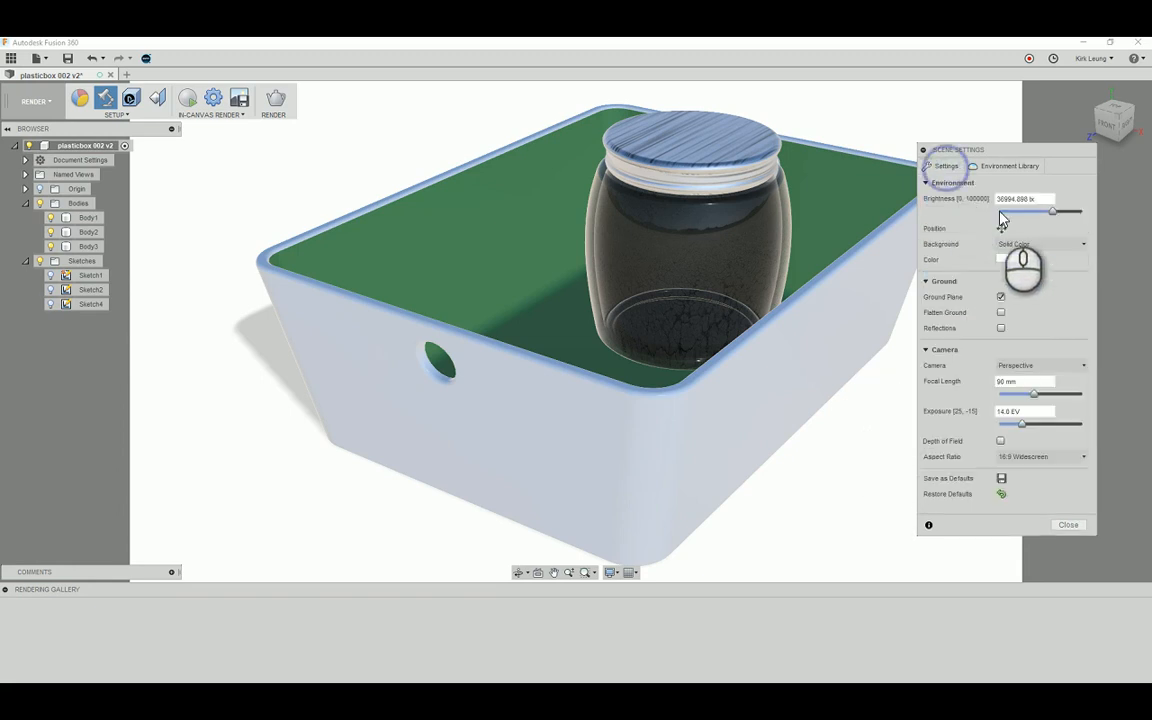
{"action": "left_click", "coordinate": [1022, 249]}
{"action": "left_click", "coordinate": [1023, 262]}
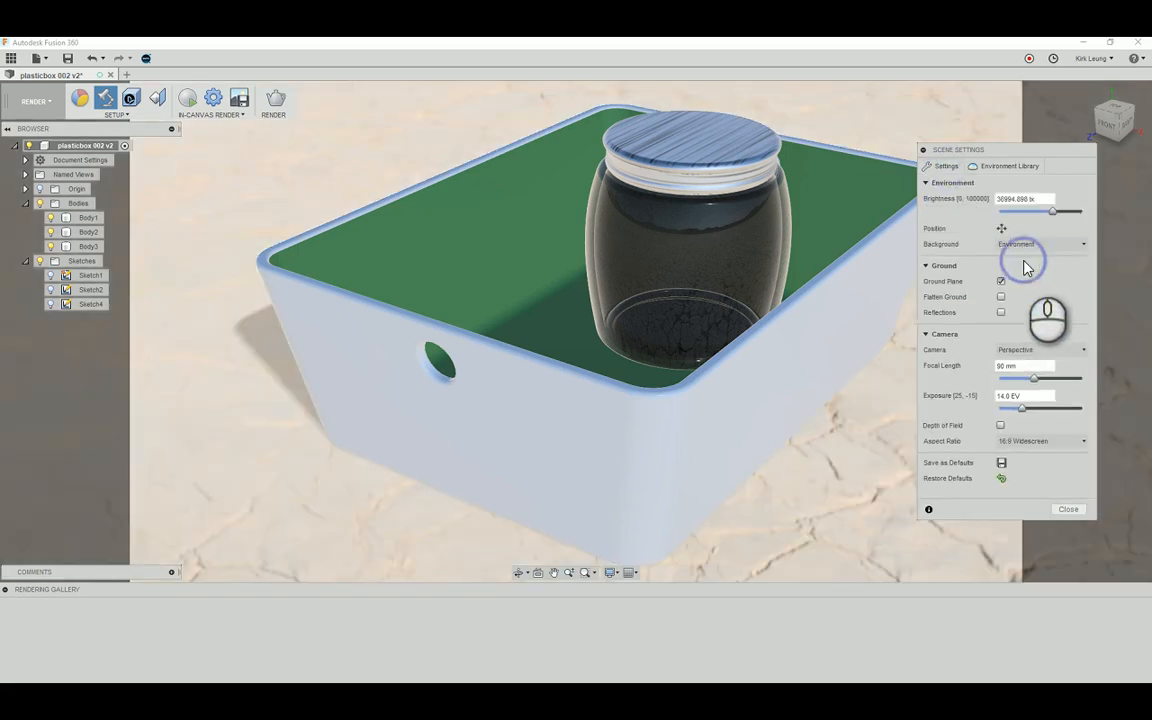
{"action": "left_click", "coordinate": [1078, 508]}
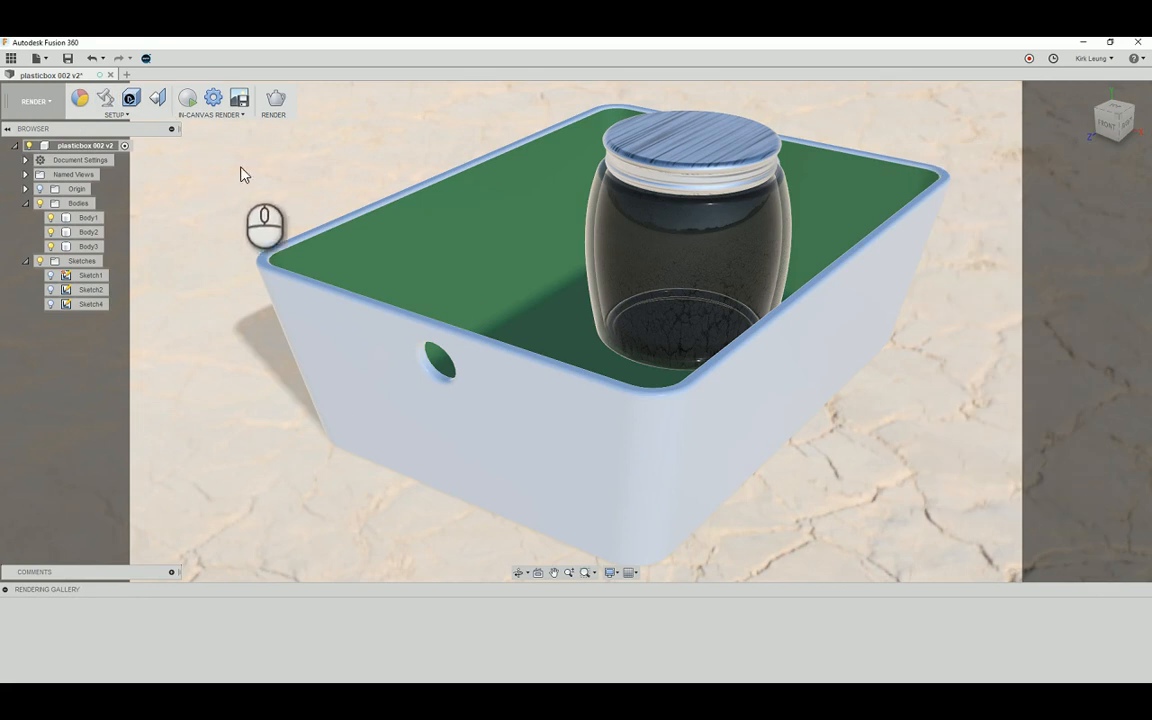
Submit a cloud render of the closed container scene at 1600 x 900 px with the 16:9 Widescreen aspect ratio
{"action": "left_click", "coordinate": [270, 112]}
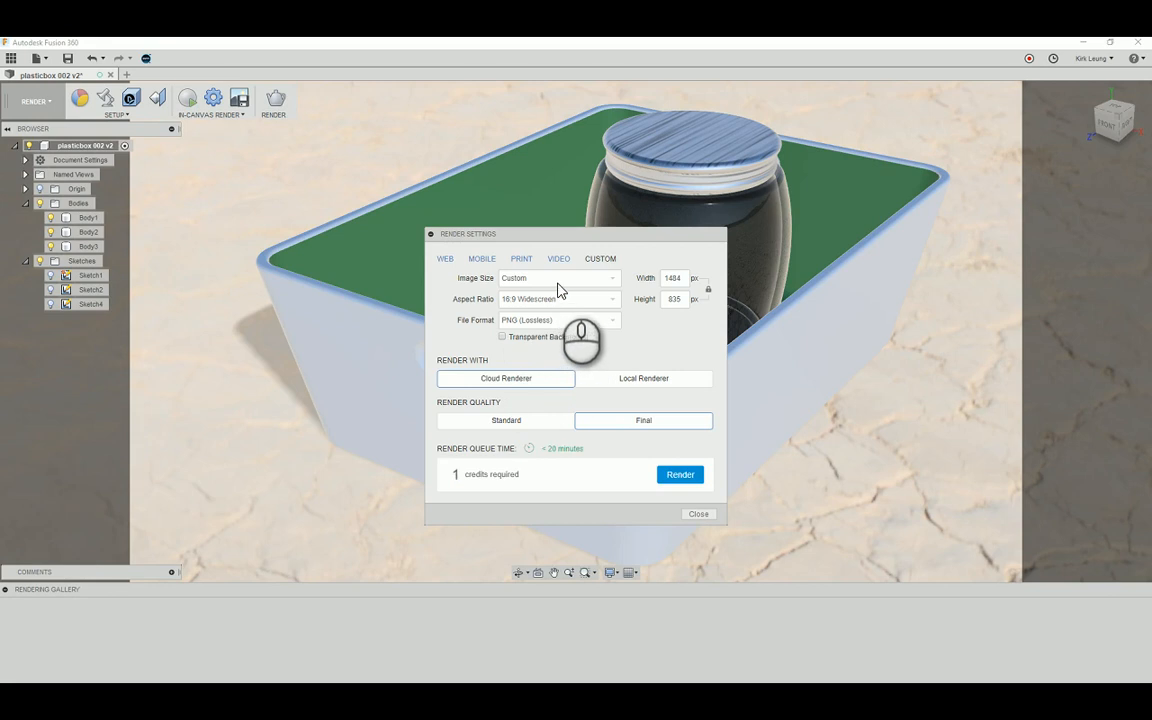
{"action": "left_click", "coordinate": [557, 280]}
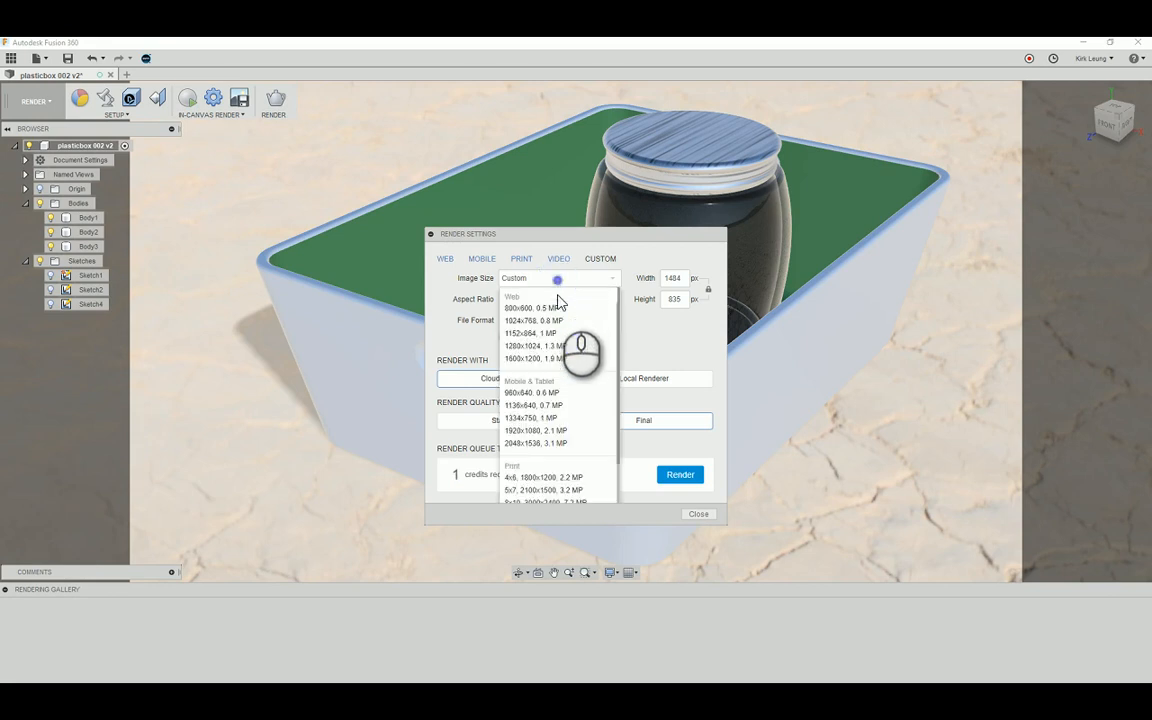
{"action": "left_click", "coordinate": [565, 359]}
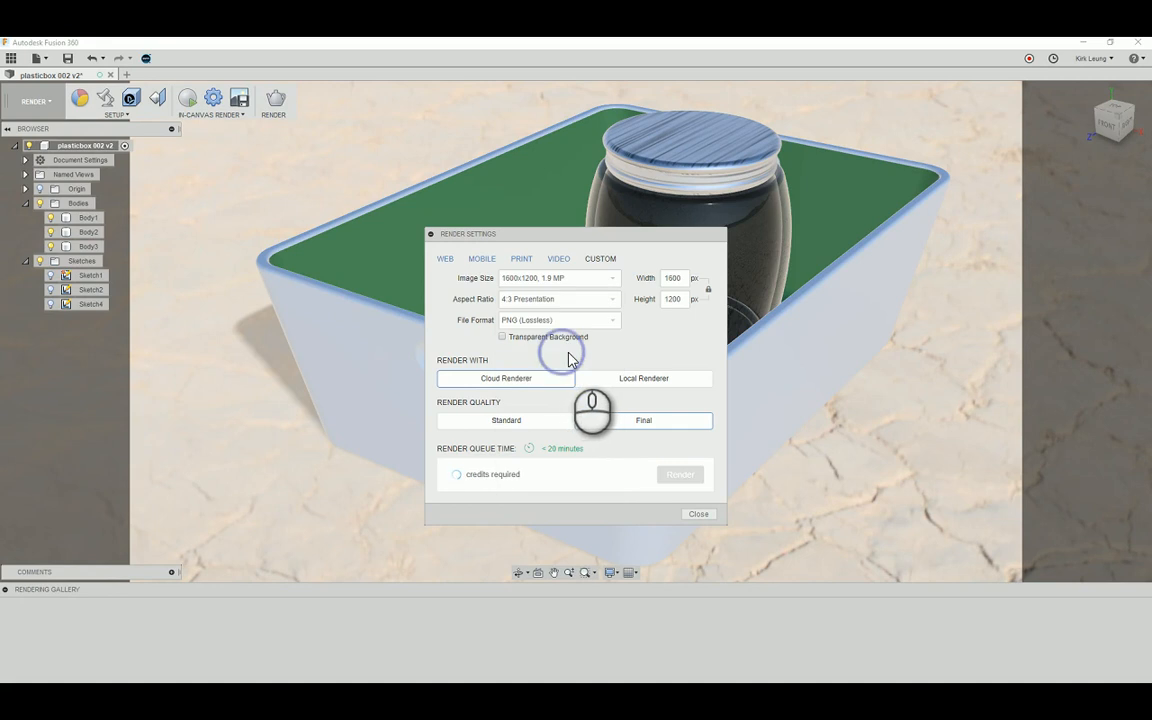
{"action": "left_click", "coordinate": [606, 300]}
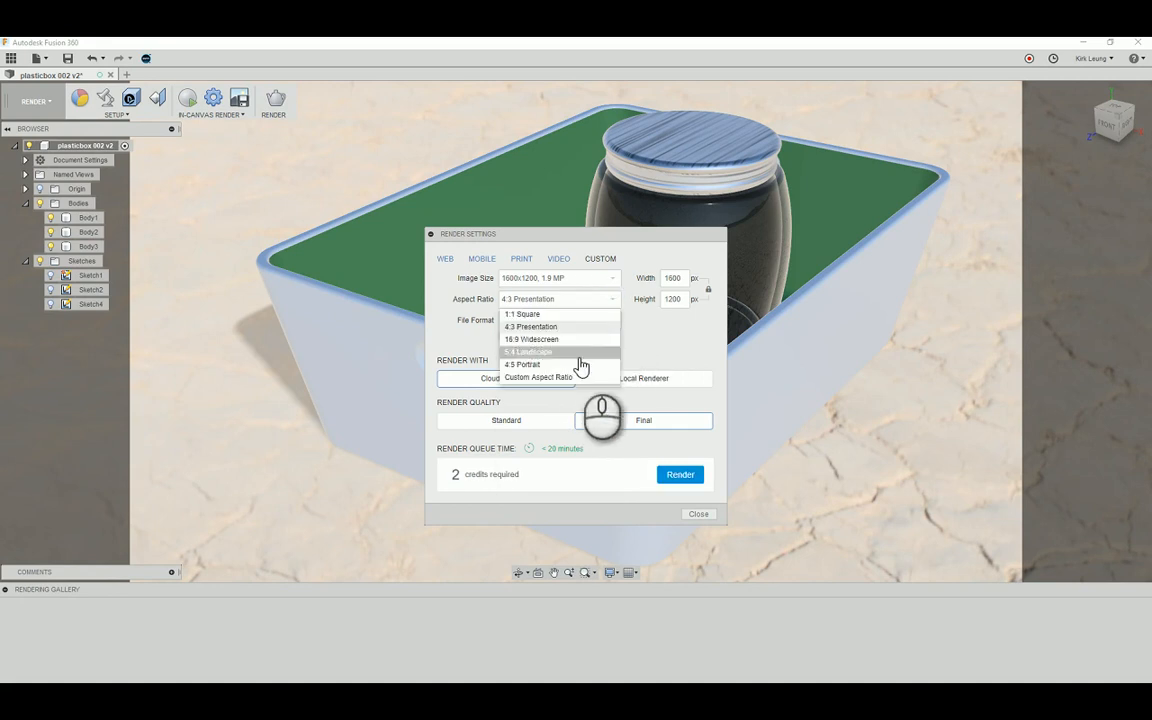
{"action": "left_click", "coordinate": [580, 340]}
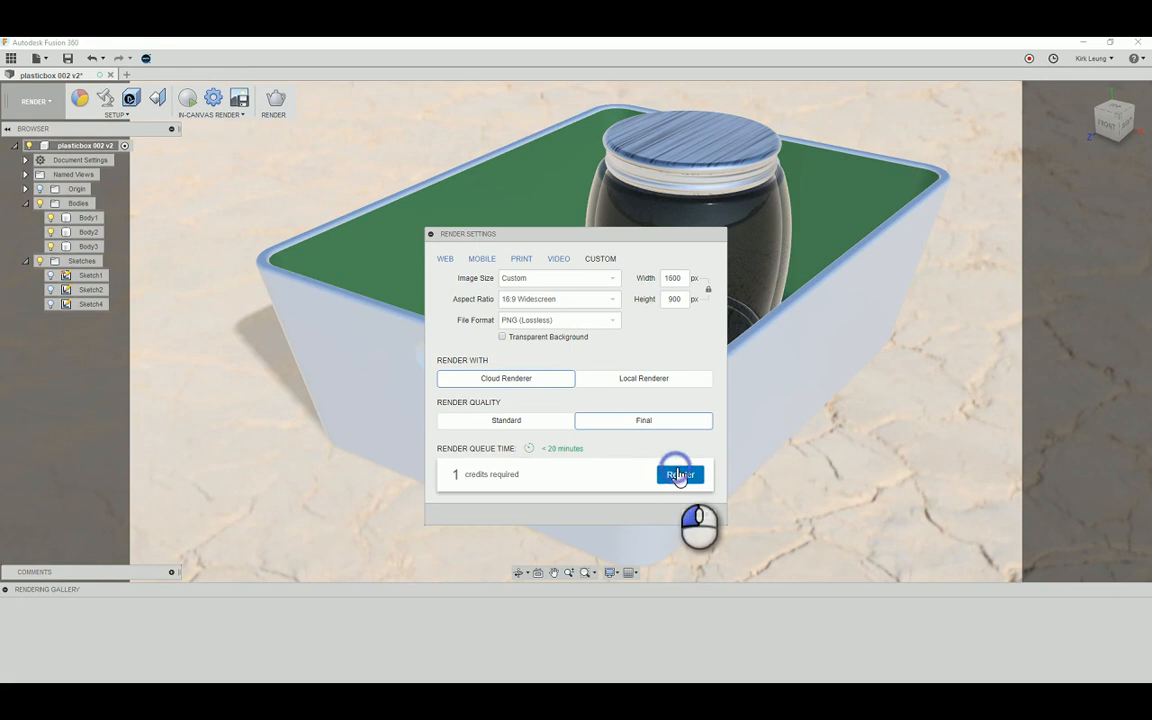
{"action": "left_click", "coordinate": [679, 475]}
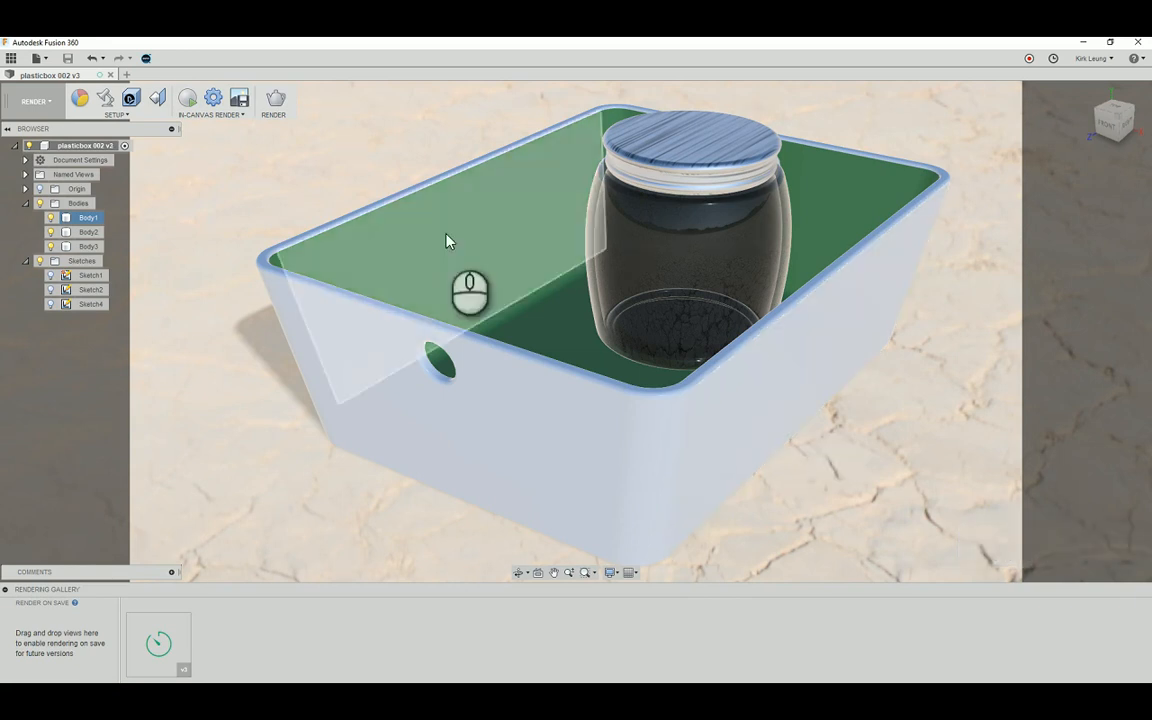
Preview the box and closed container with an in-canvas render, and stop it after checking the image
{"action": "left_click", "coordinate": [187, 97]}
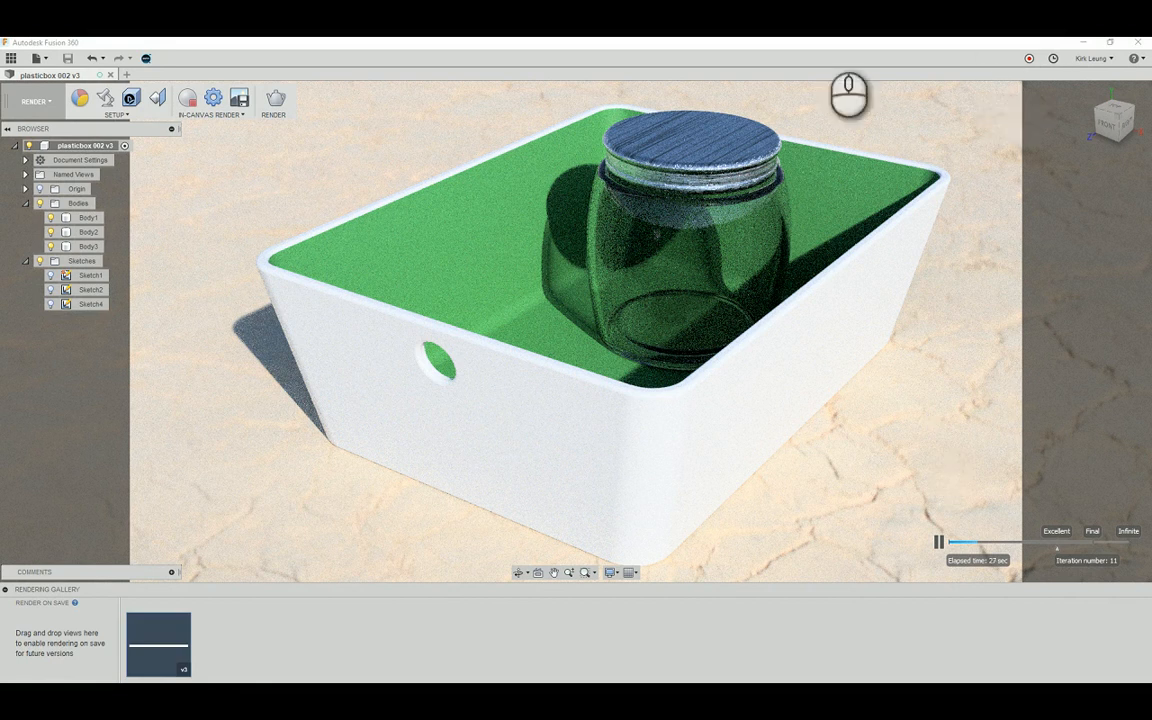
{"action": "left_click", "coordinate": [189, 99]}
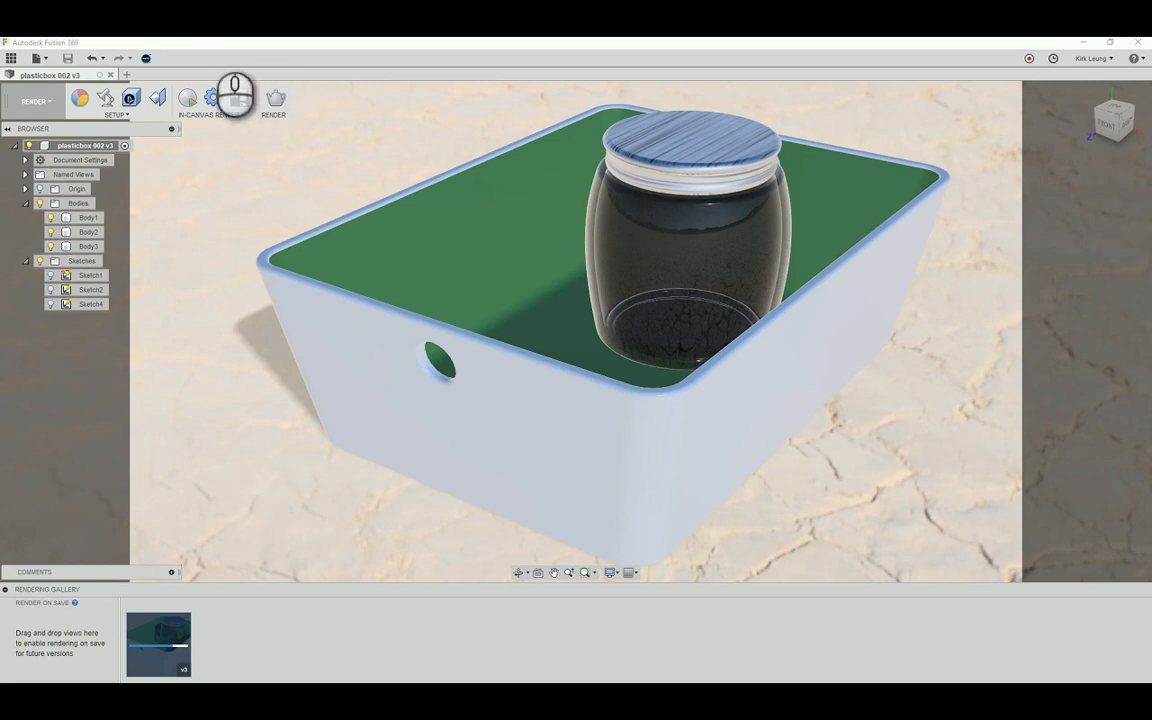
Hide the lid body and submit another cloud render with the existing settings, showing the open threaded container
{"action": "left_click", "coordinate": [54, 247]}
{"action": "left_click", "coordinate": [52, 247]}
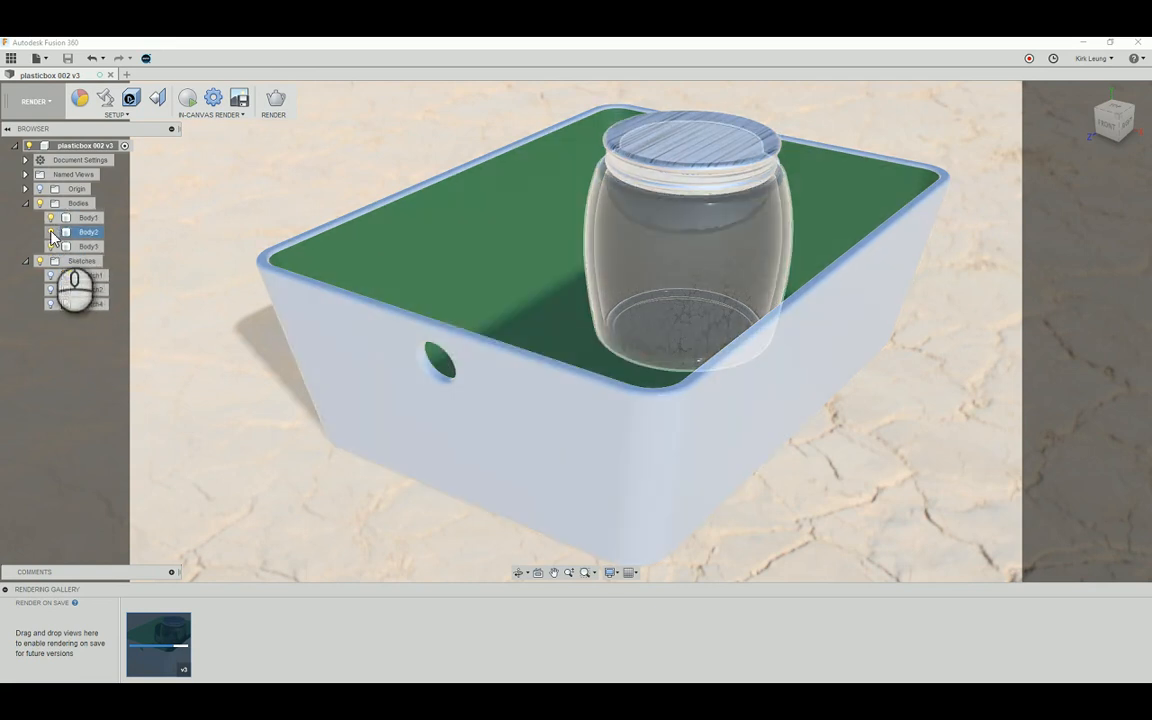
{"action": "left_click", "coordinate": [52, 248]}
{"action": "left_click", "coordinate": [52, 247]}
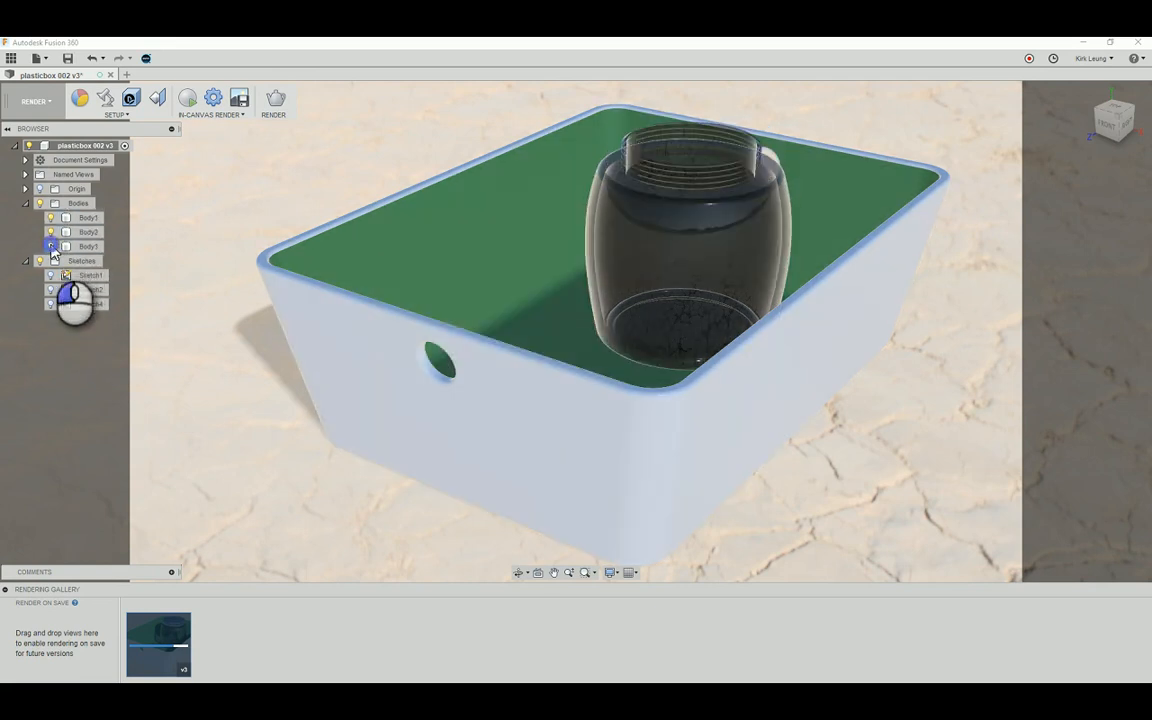
{"action": "left_click", "coordinate": [276, 98]}
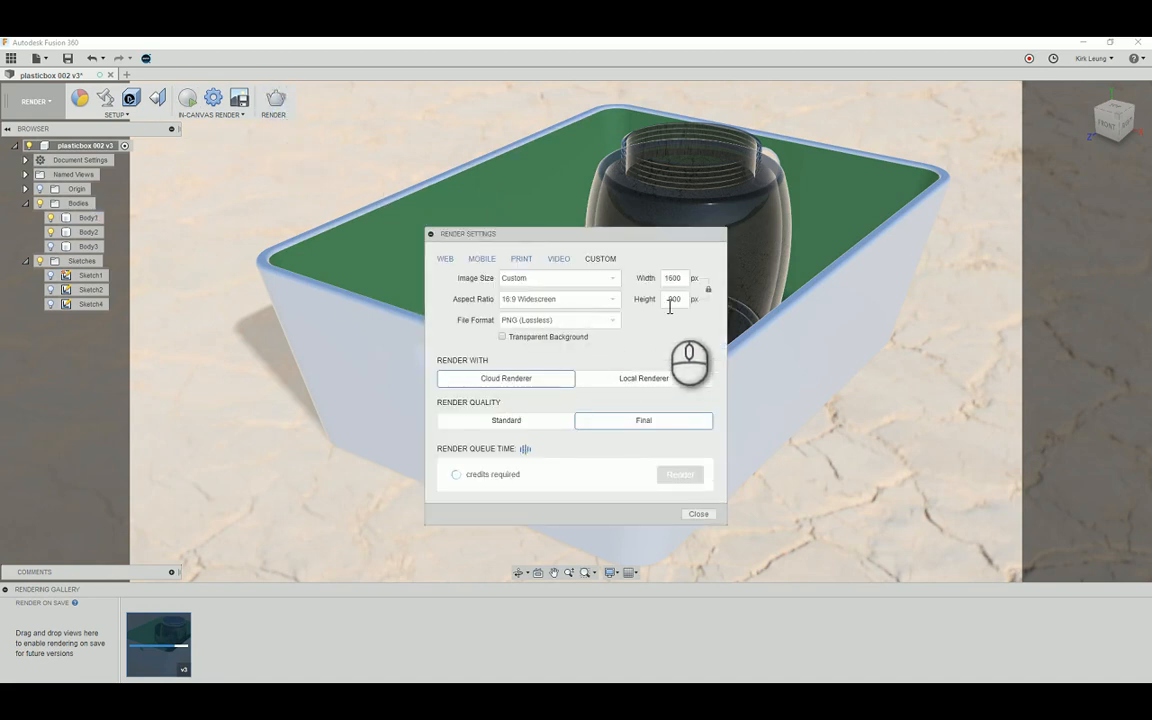
{"action": "left_click", "coordinate": [684, 477]}
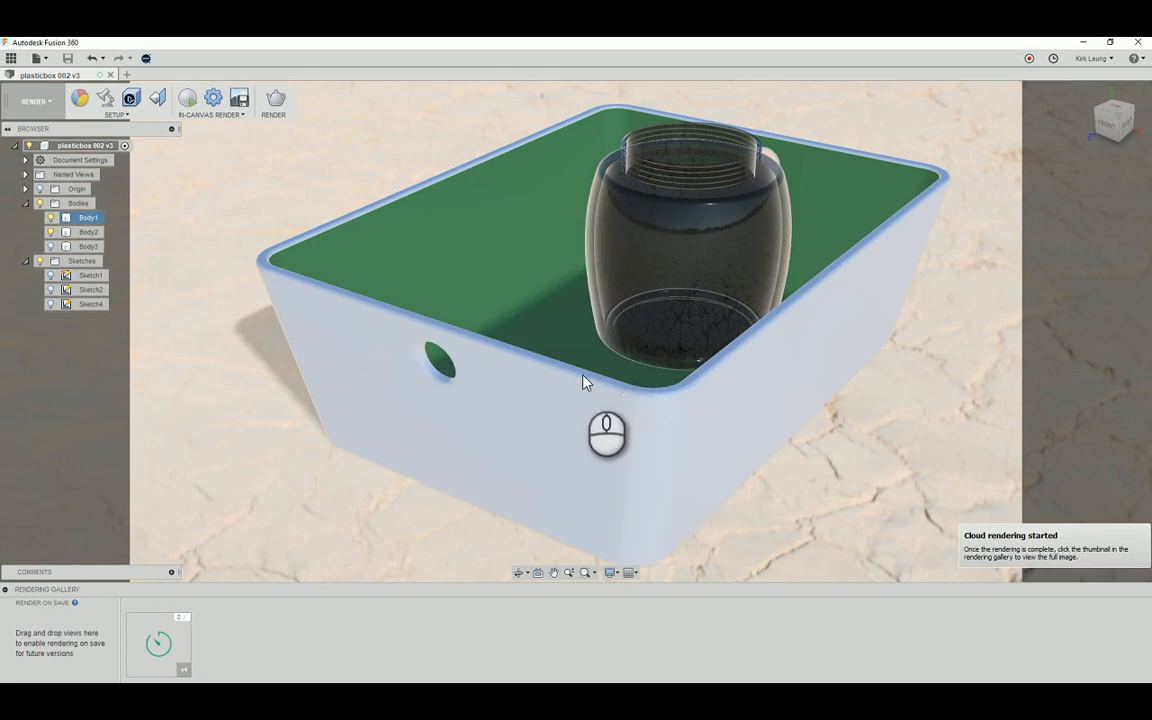
Preview the open container with an in-canvas render, stop it, and expand the stacked cloud renders in the rendering gallery
{"action": "left_click", "coordinate": [188, 98]}
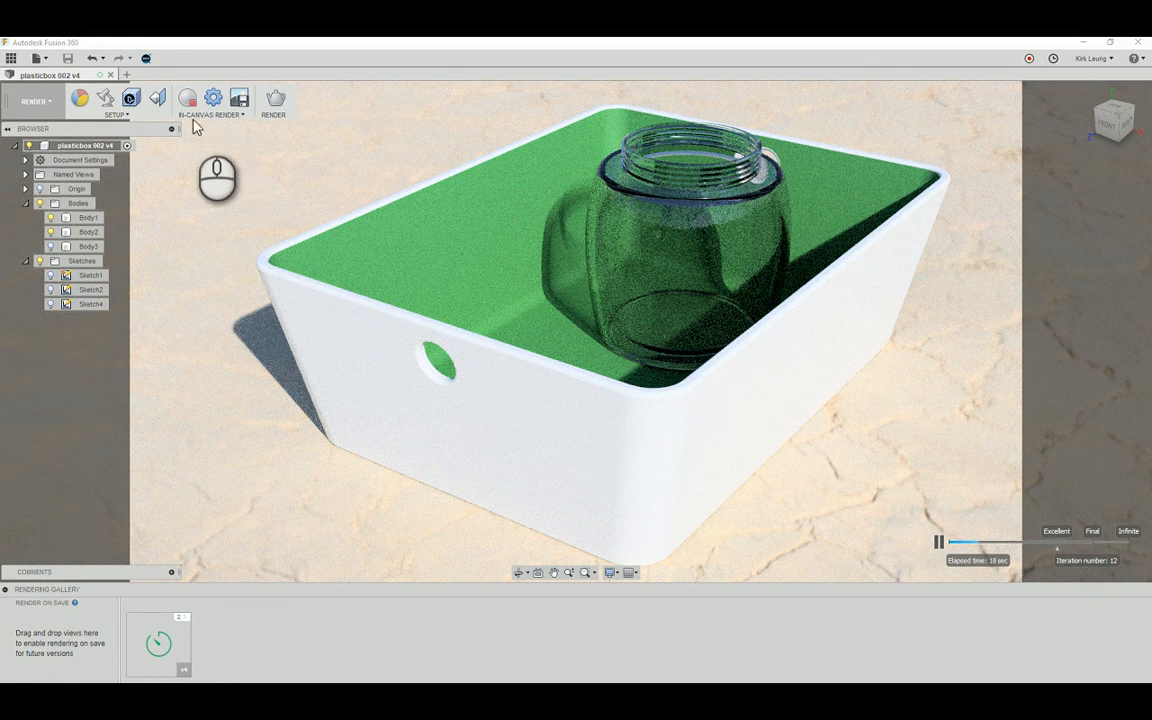
{"action": "left_click", "coordinate": [187, 98]}
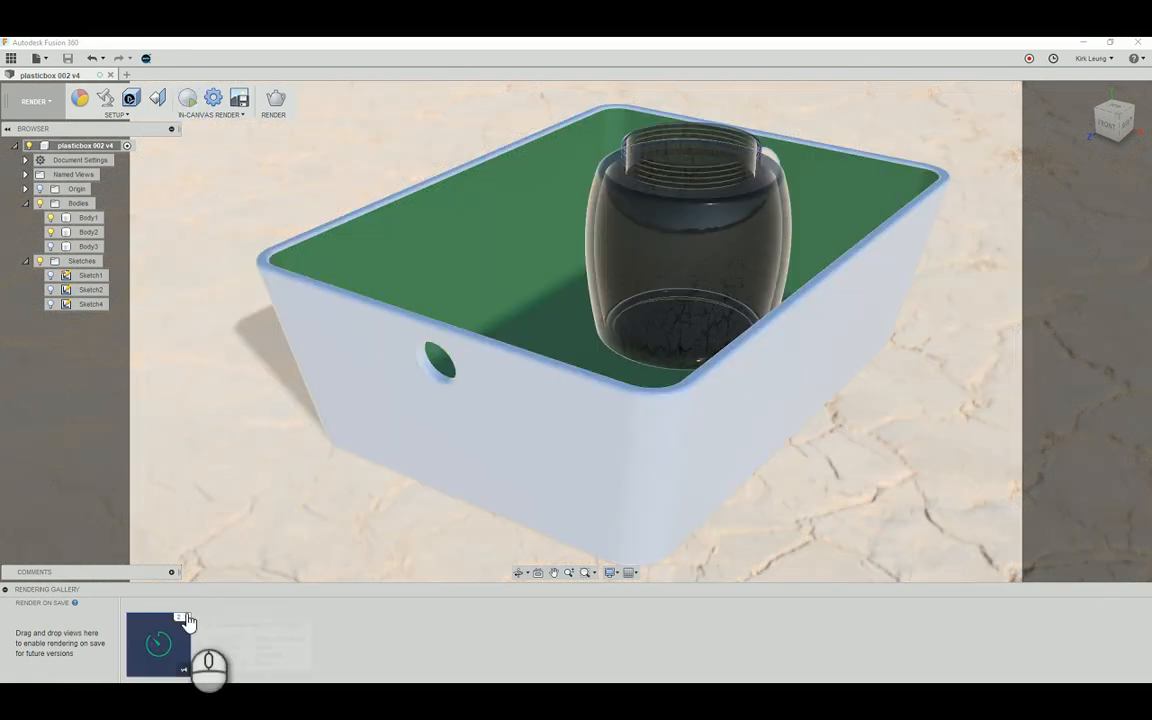
{"action": "mouse_move", "coordinate": [183, 626]}
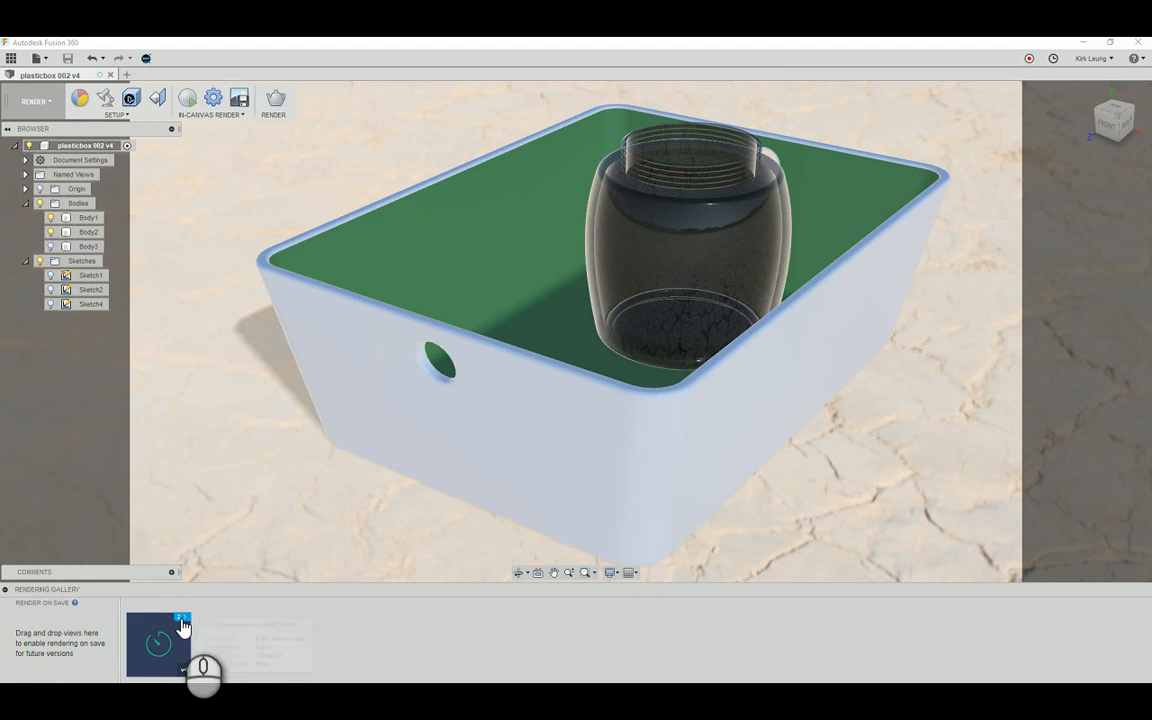
{"action": "left_click", "coordinate": [183, 626]}
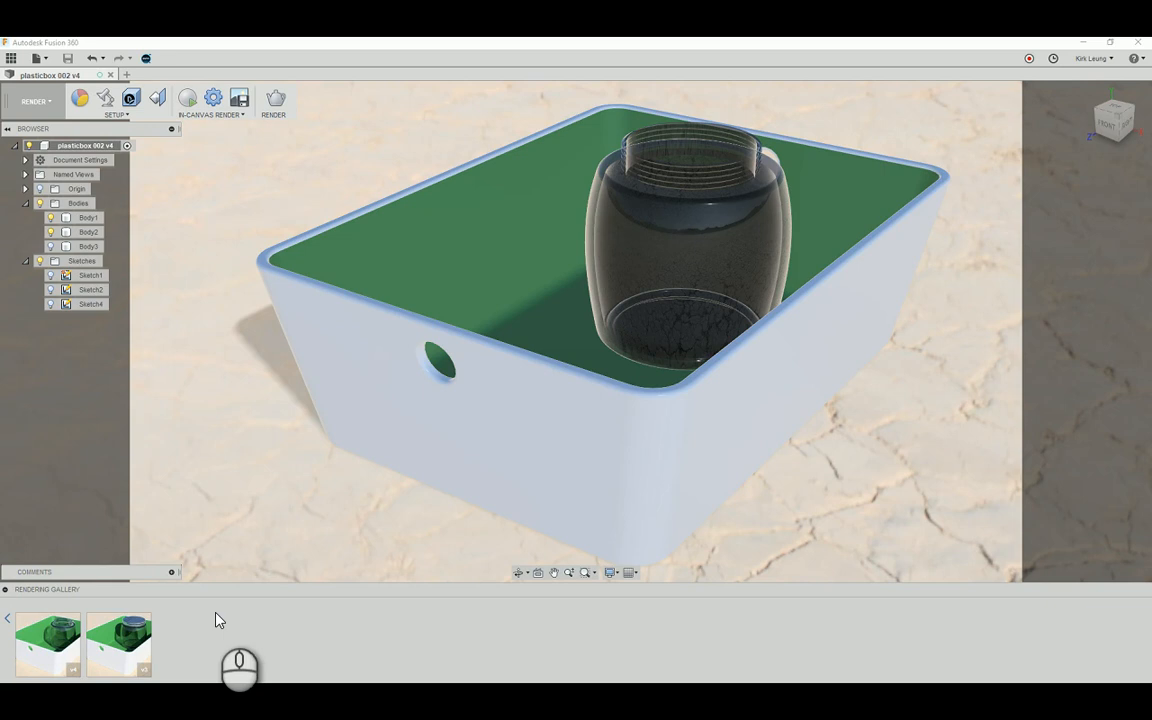
Review the finished renders of the open and closed container, examining the closed one at higher magnification
{"action": "double_click", "coordinate": [48, 643]}
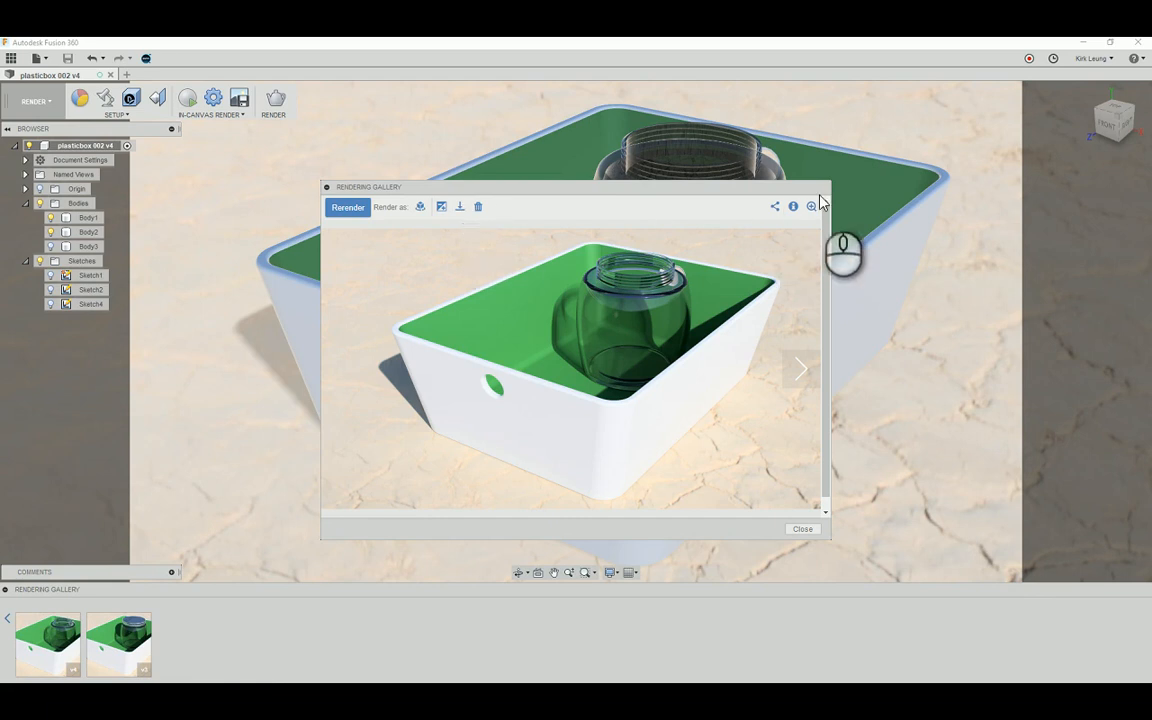
{"action": "left_click", "coordinate": [806, 530]}
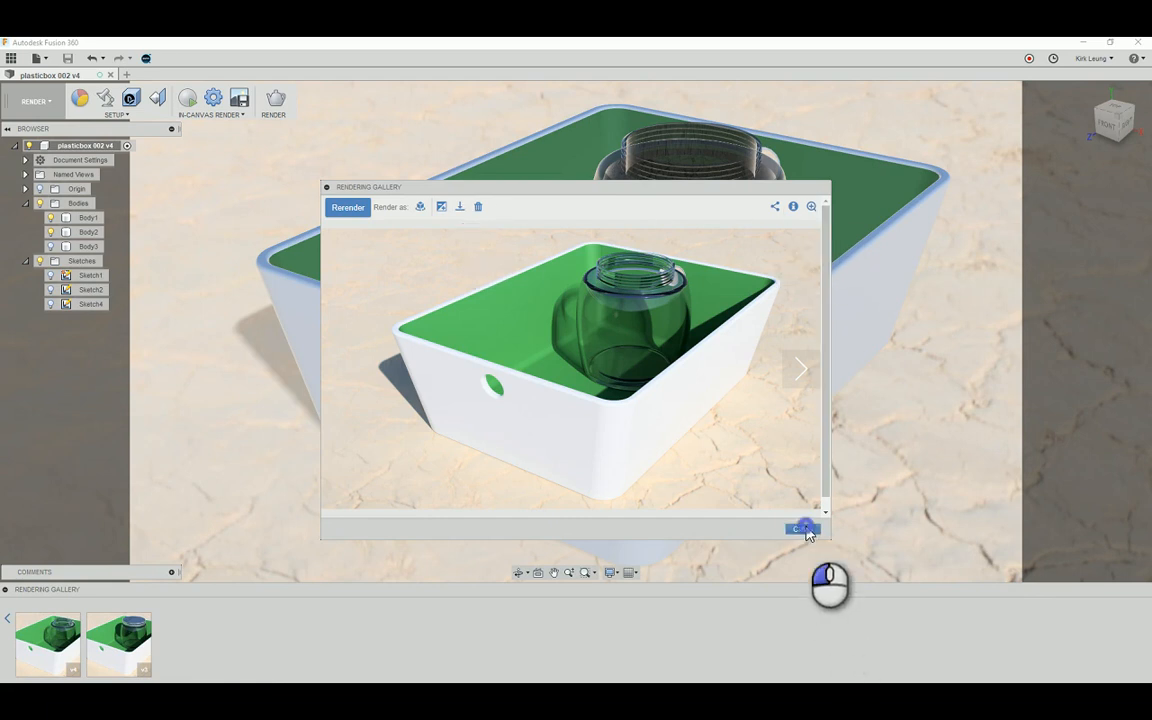
{"action": "double_click", "coordinate": [125, 645]}
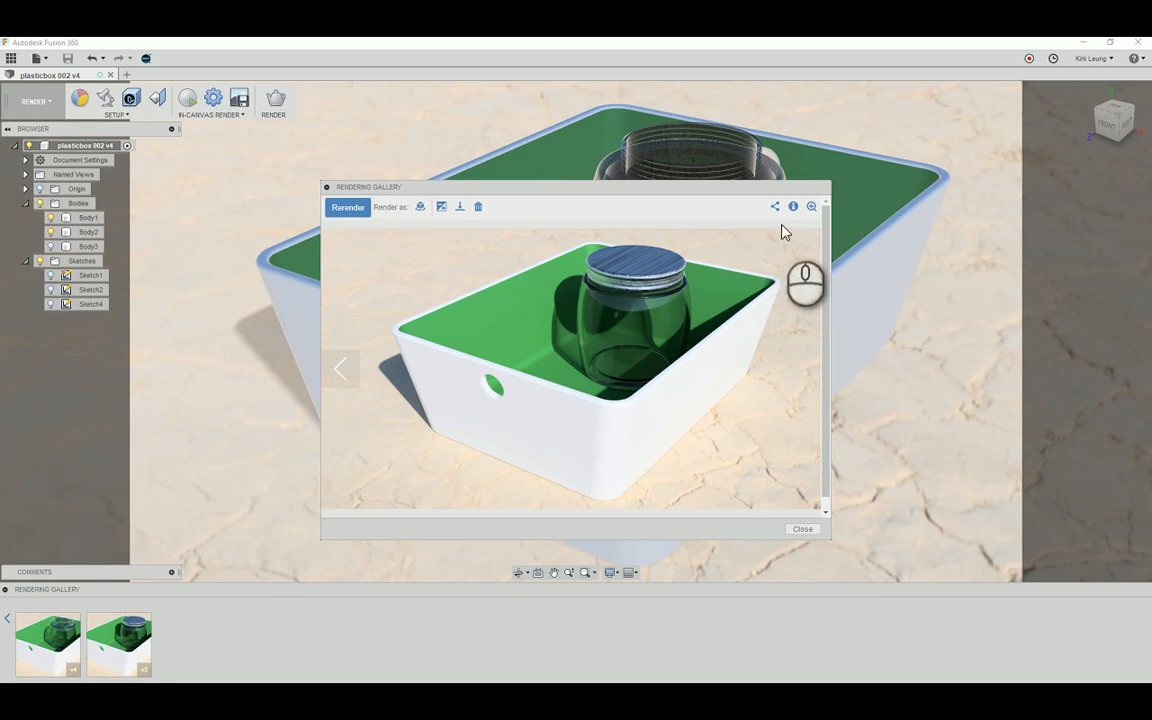
{"action": "left_click", "coordinate": [812, 206]}
{"action": "left_click_drag", "start_coordinate": [797, 242], "coordinate": [724, 400]}
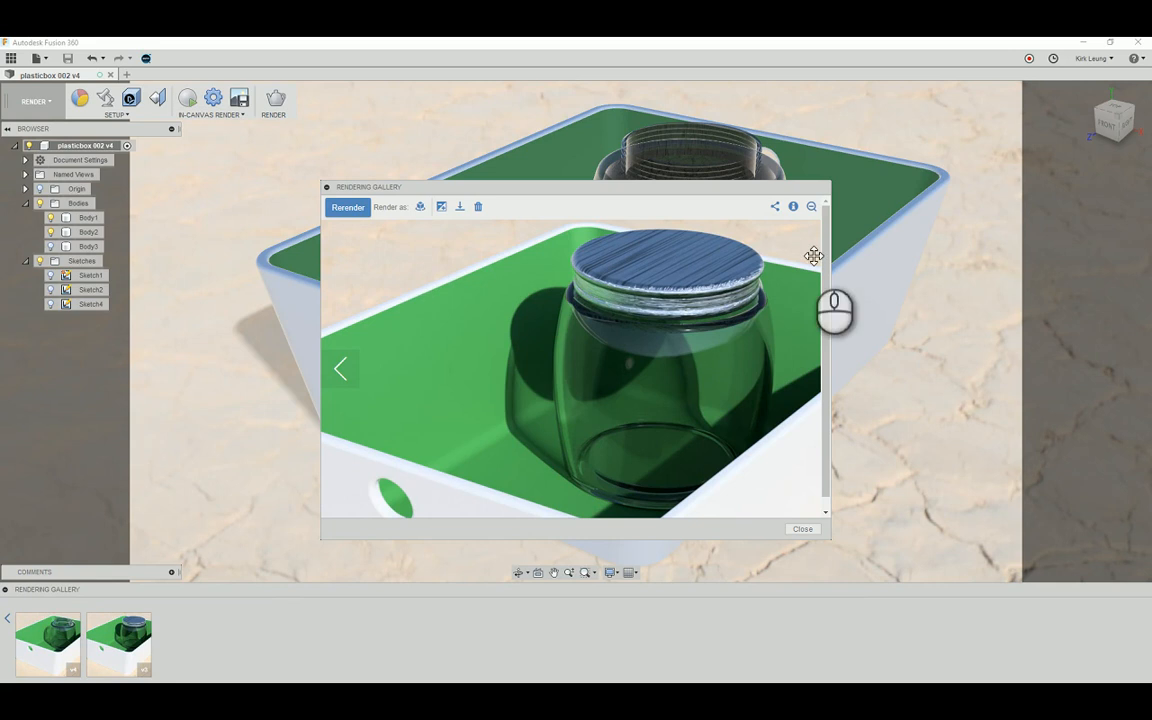
{"action": "left_click", "coordinate": [815, 209]}
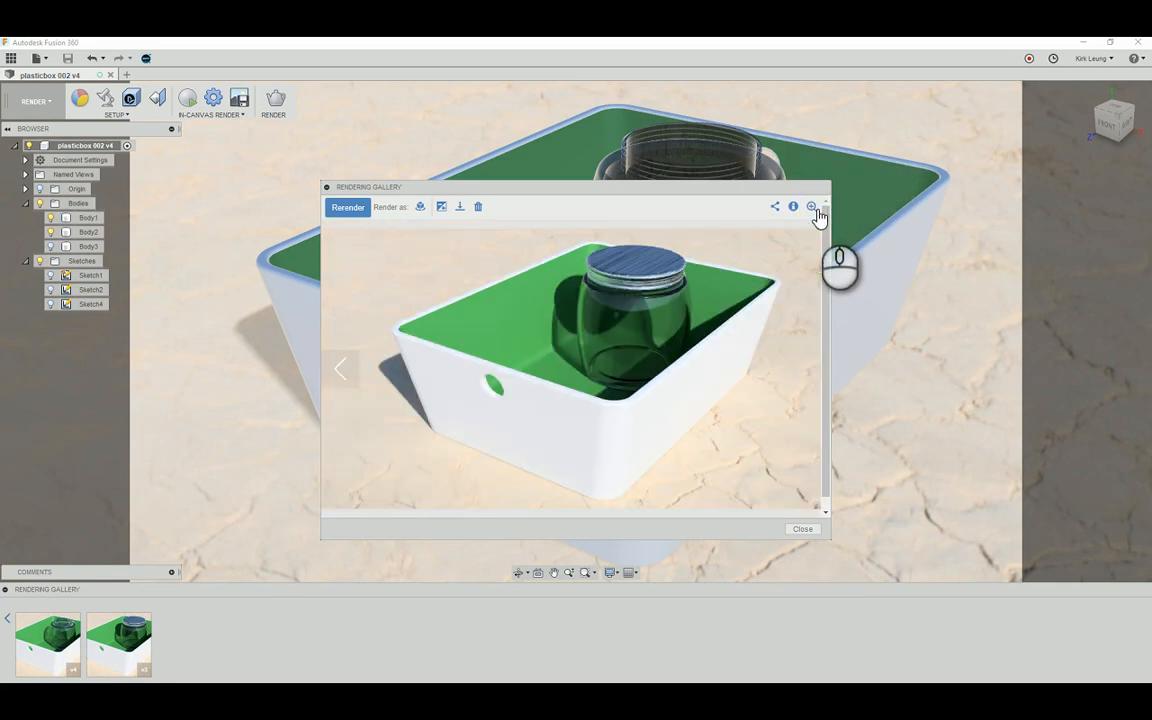
{"action": "left_click", "coordinate": [812, 533]}
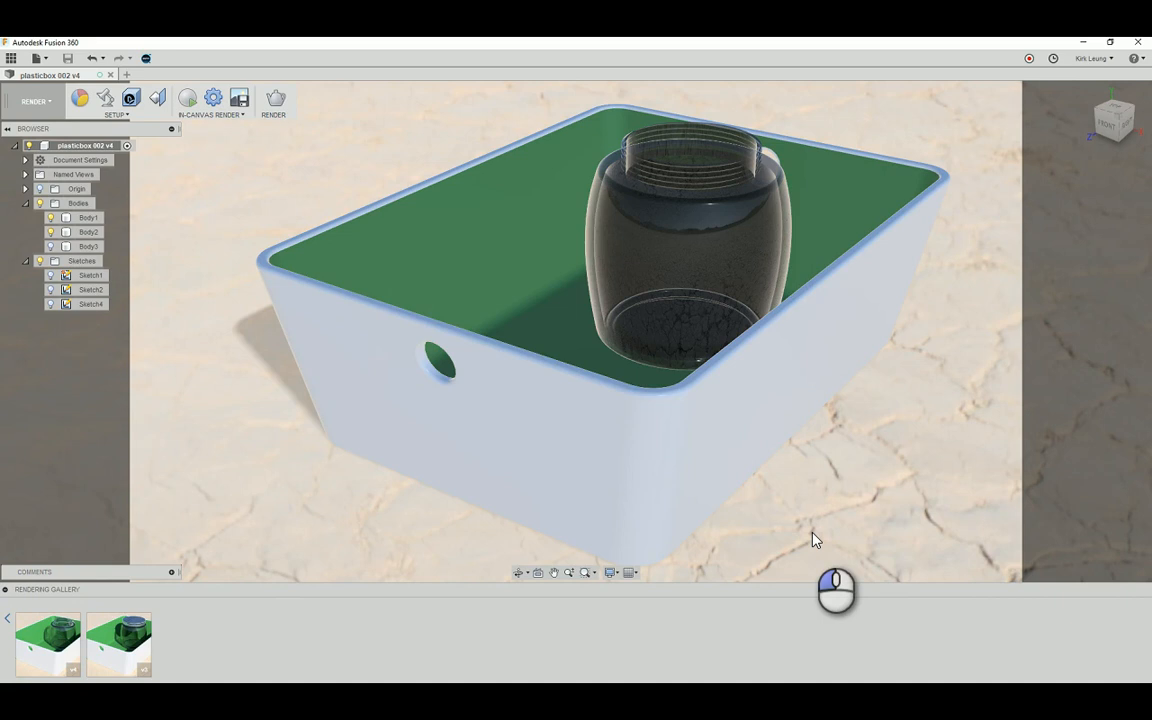